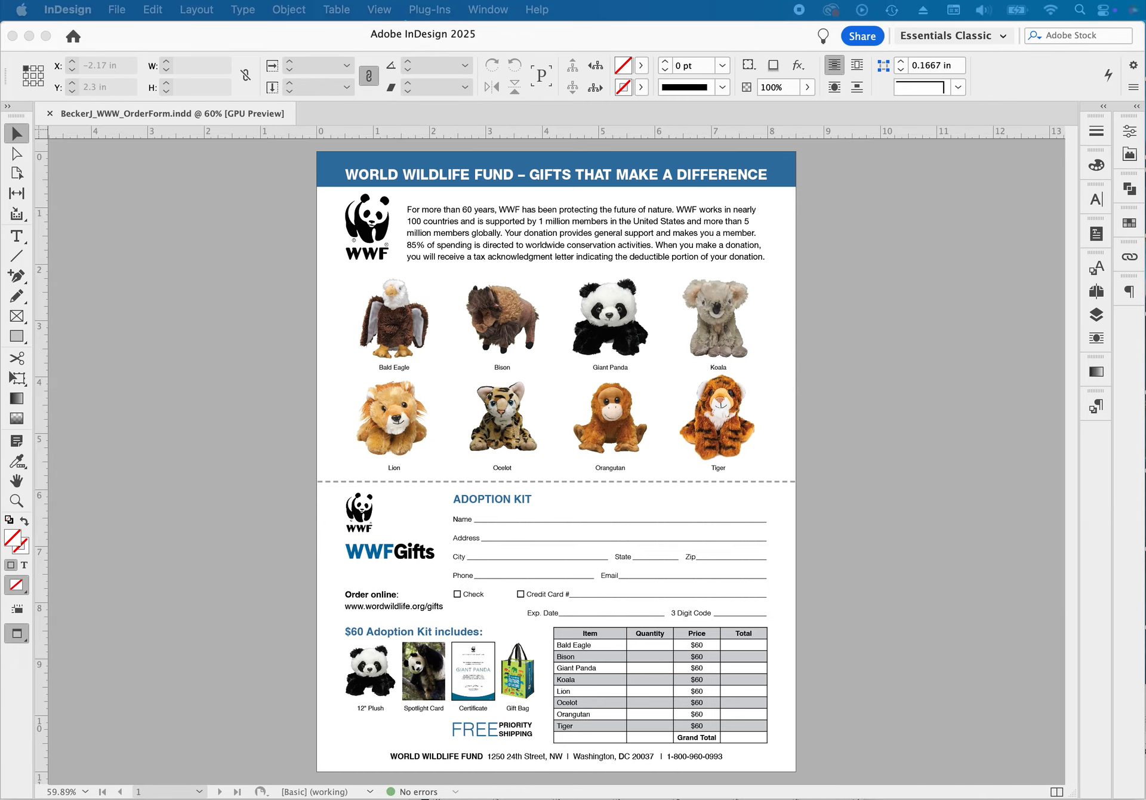
# Step: In Finder, examine the Order Form Assets and test files JB folders inside WWF Order Form, then return to InDesign
pyautogui.moveTo(1145, 615); pyautogui.dragTo(317, 267)
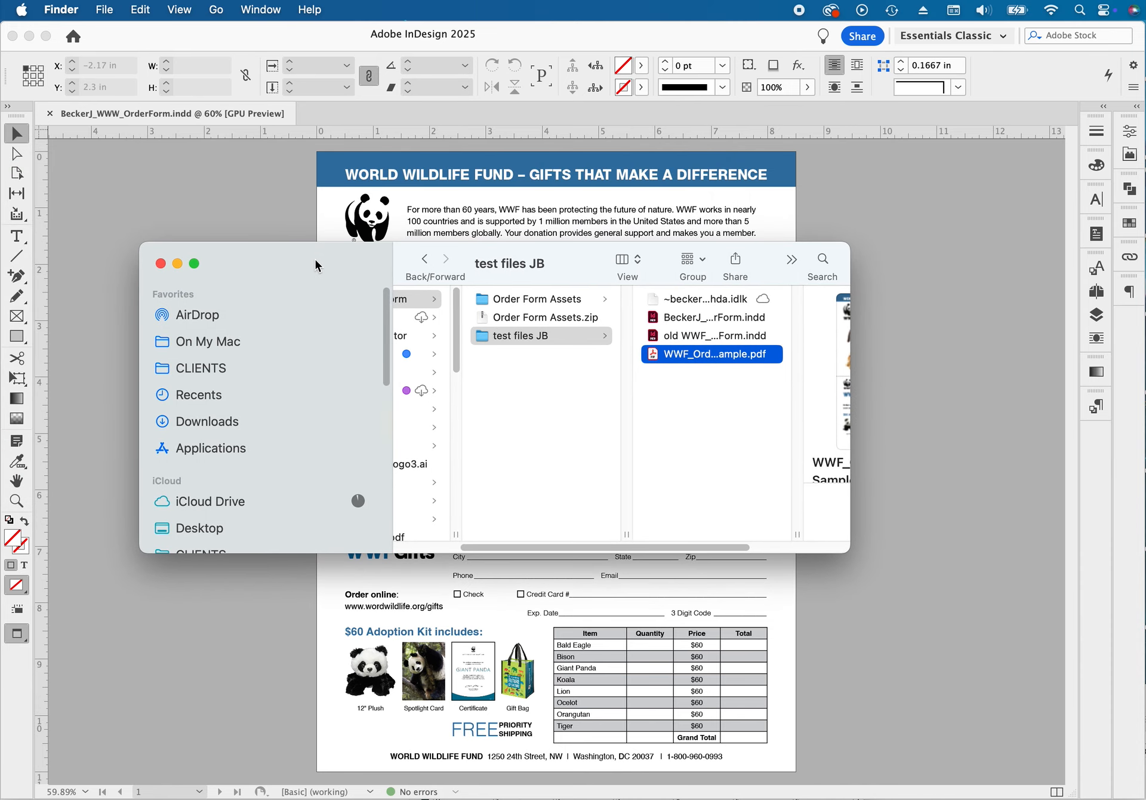
pyautogui.hscroll(-4, 599, 420)
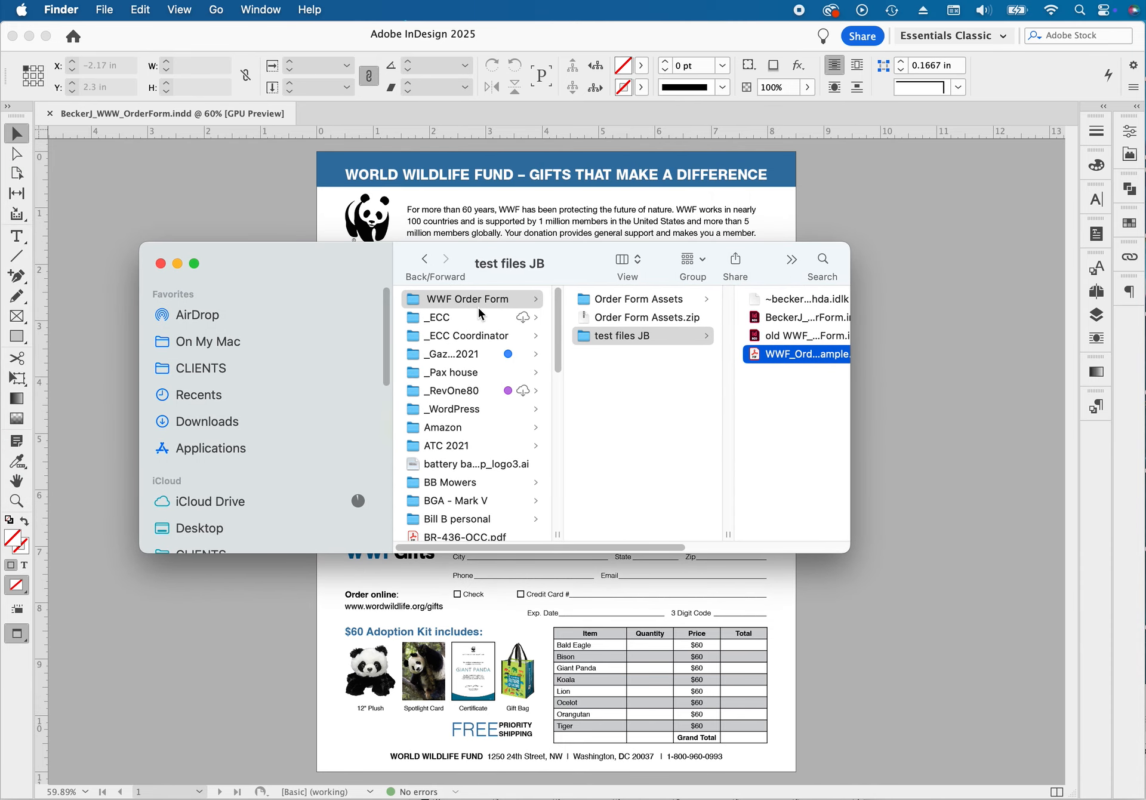
pyautogui.click(615, 332)
pyautogui.click(608, 317)
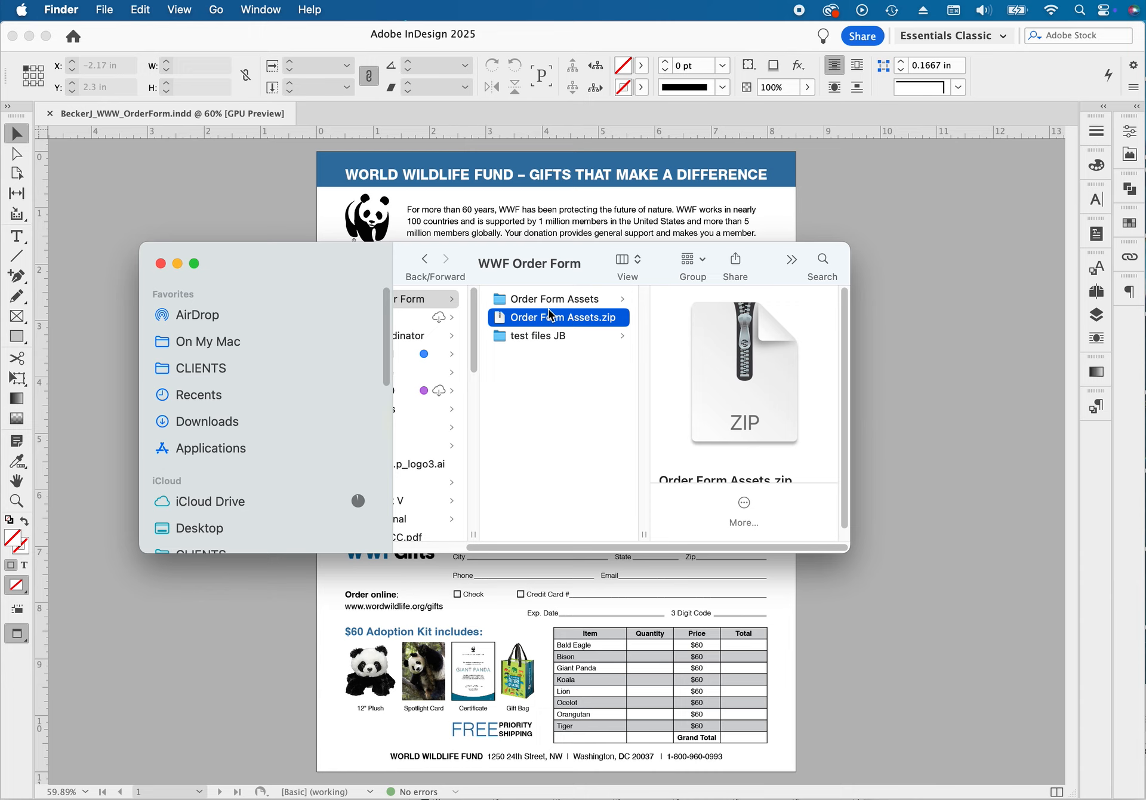
pyautogui.click(500, 300)
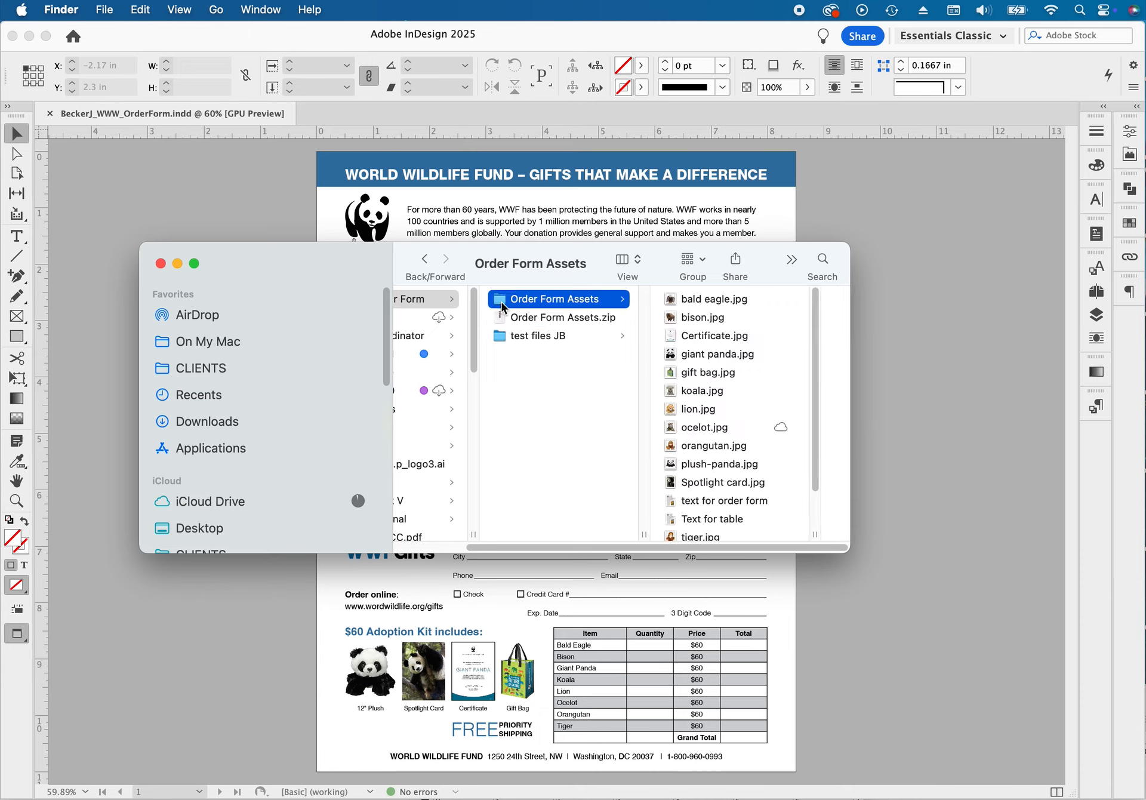
pyautogui.click(502, 337)
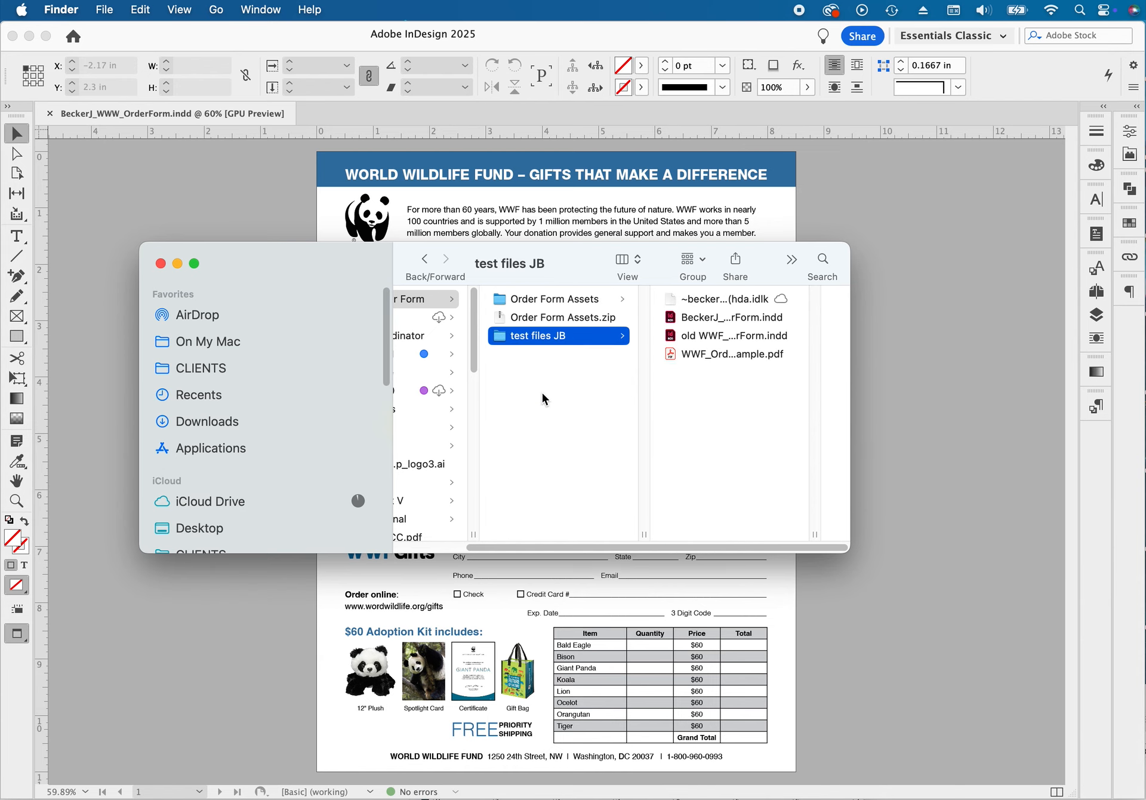
pyautogui.click(503, 309)
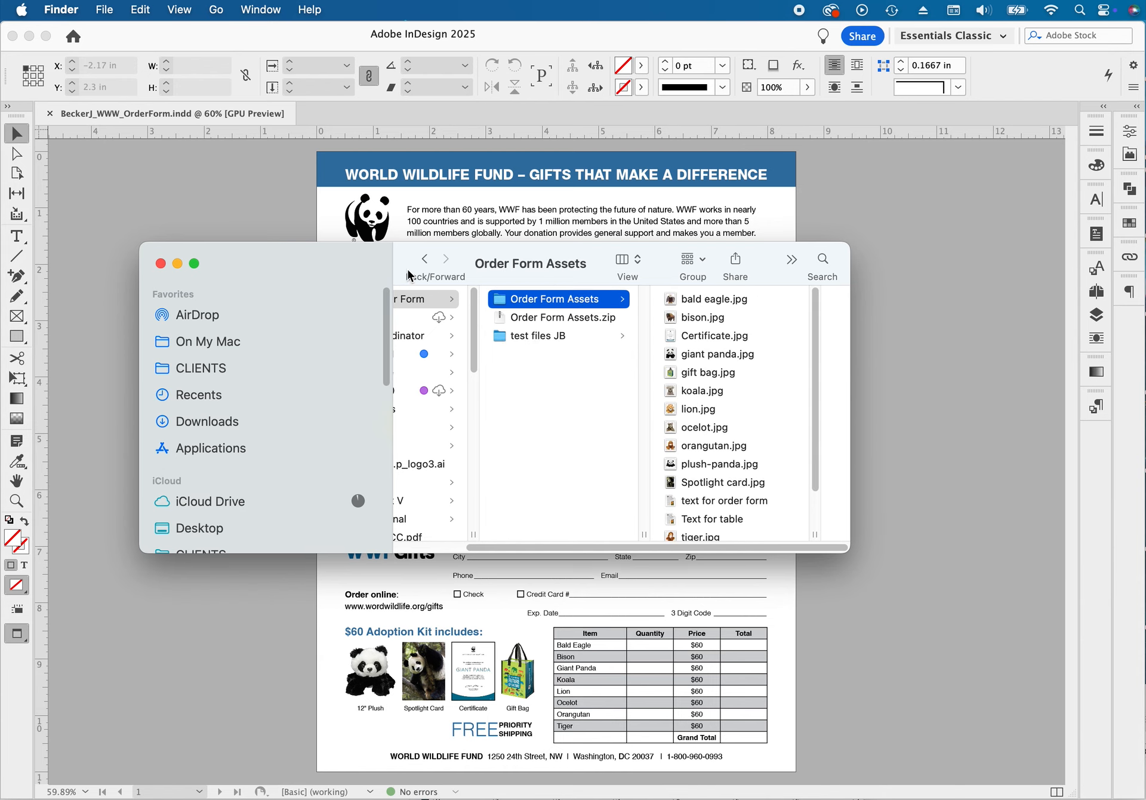
pyautogui.moveTo(360, 272); pyautogui.dragTo(1145, 412)
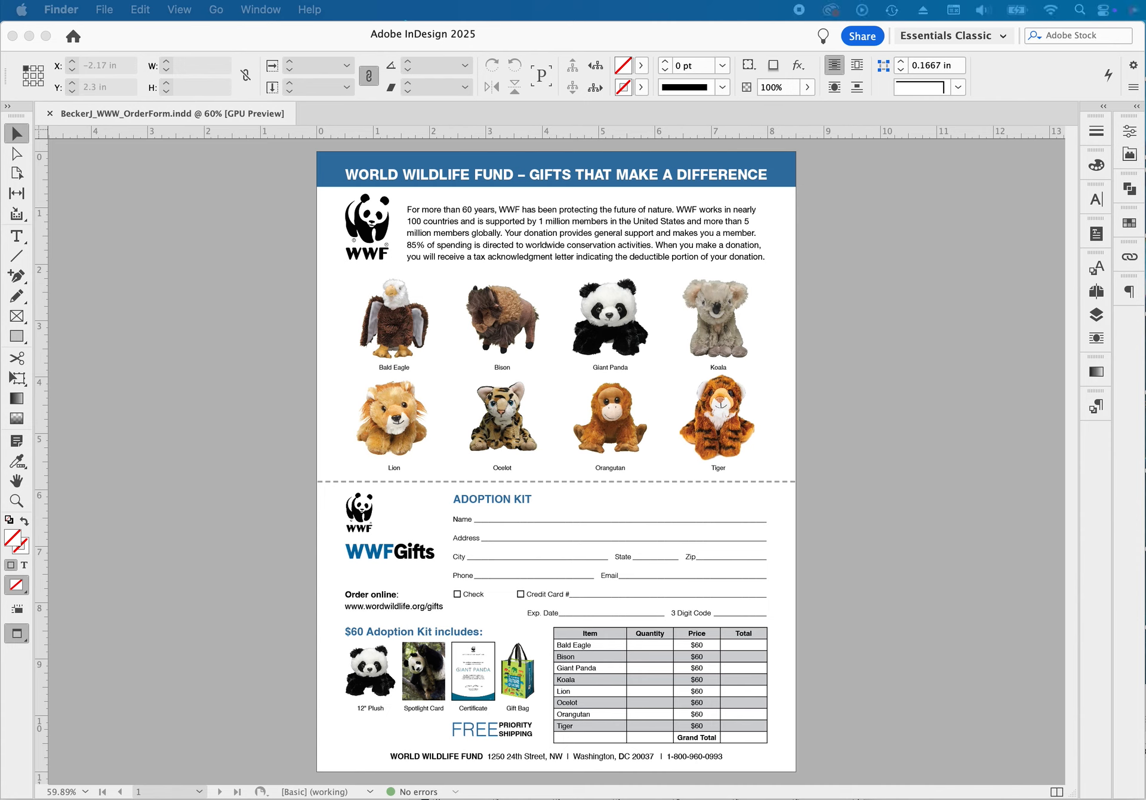
pyautogui.click(826, 525)
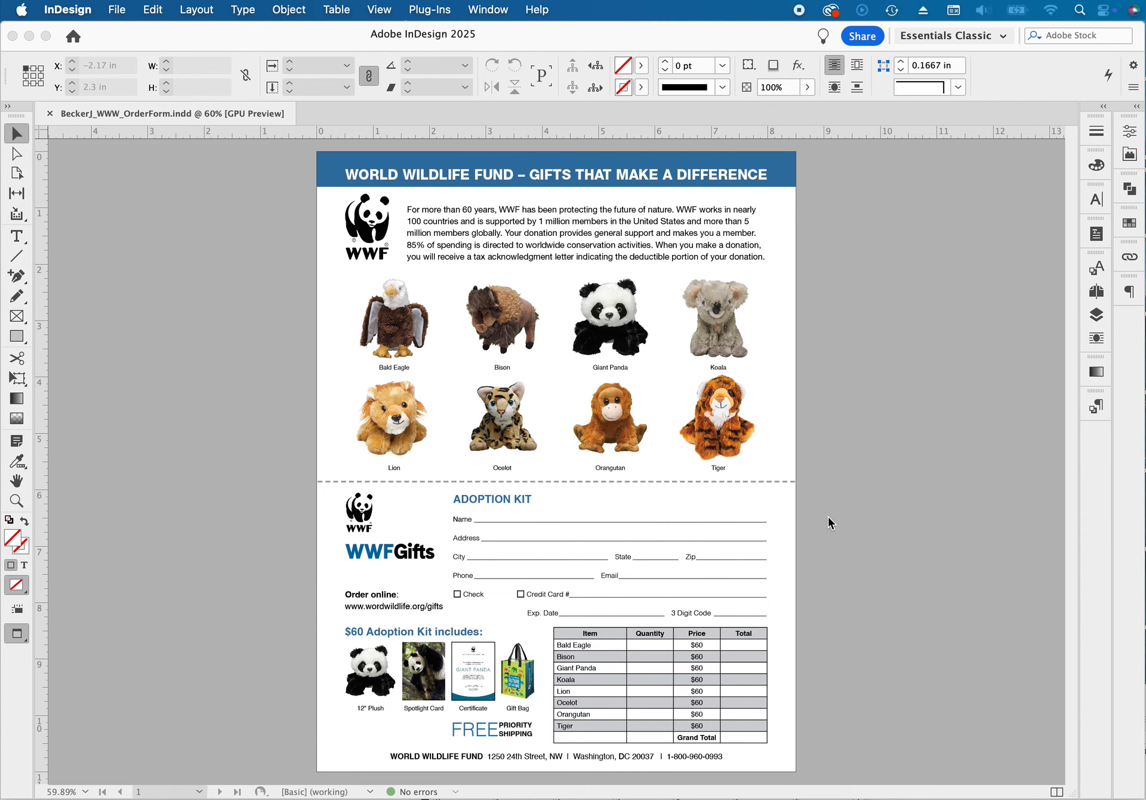
# Step: Start a new print document from the Letter preset with its units set to inches
pyautogui.click(127, 11)
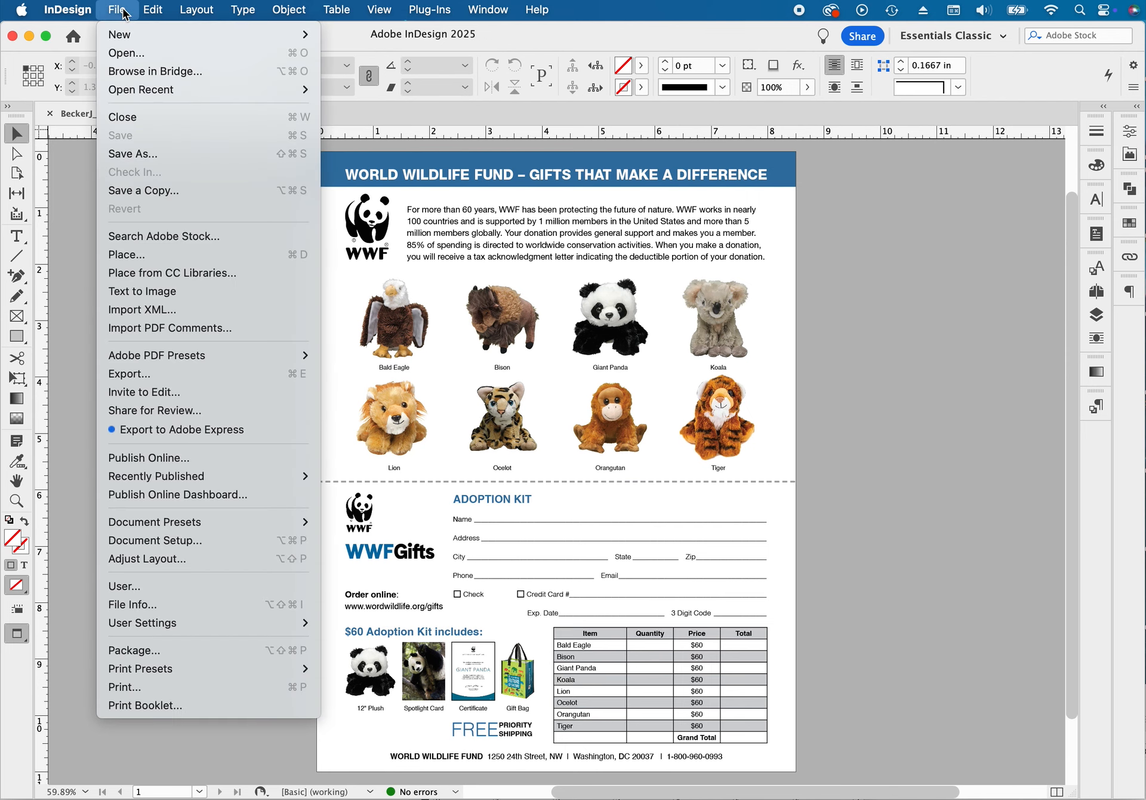
pyautogui.moveTo(129, 34)
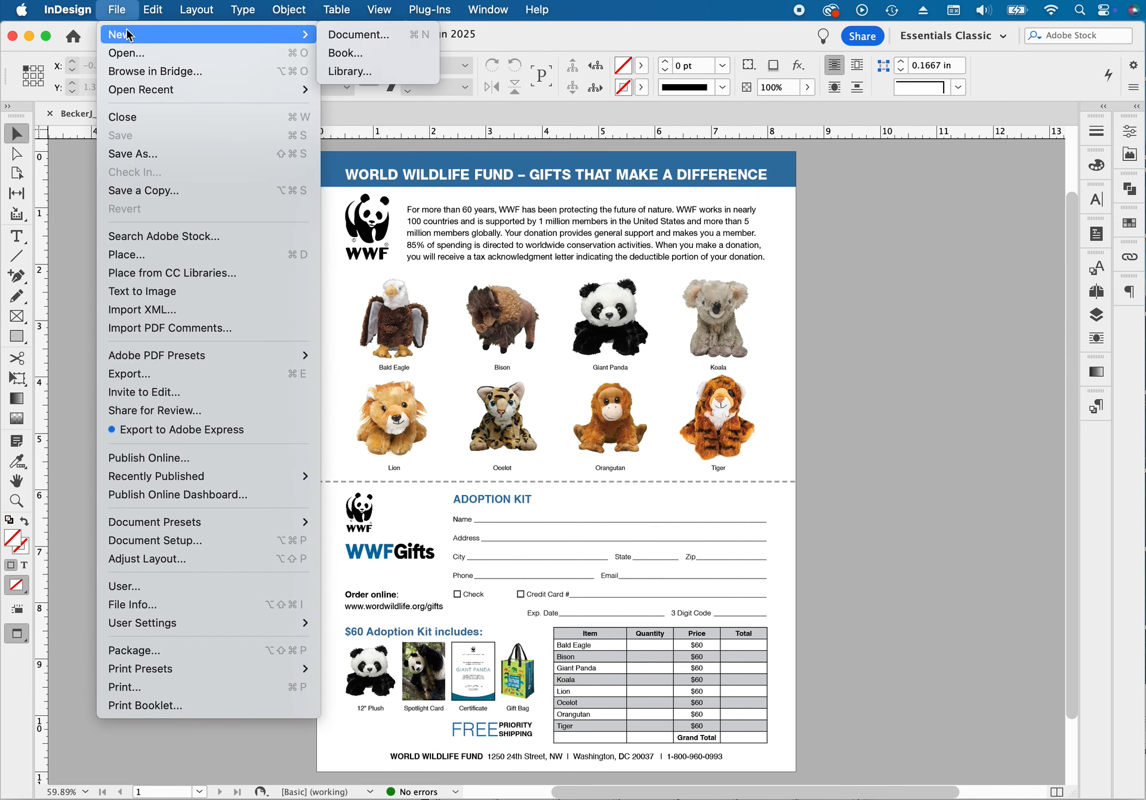
pyautogui.click(353, 39)
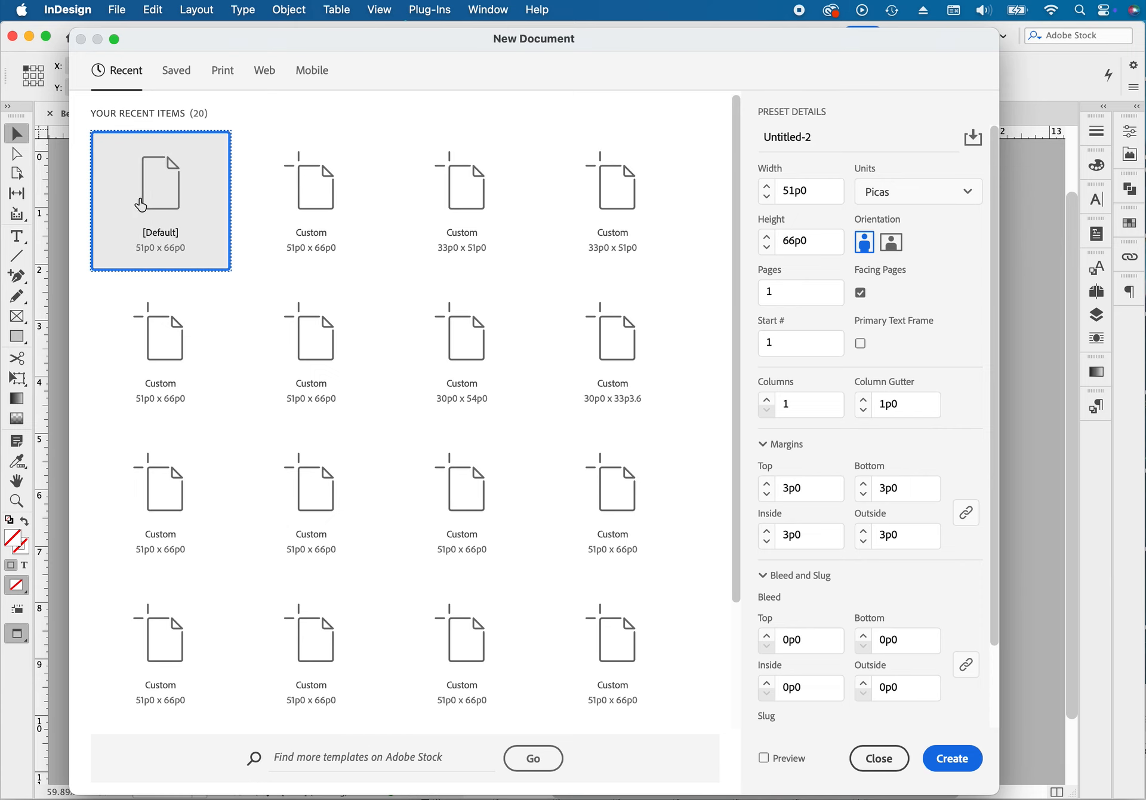
pyautogui.click(224, 77)
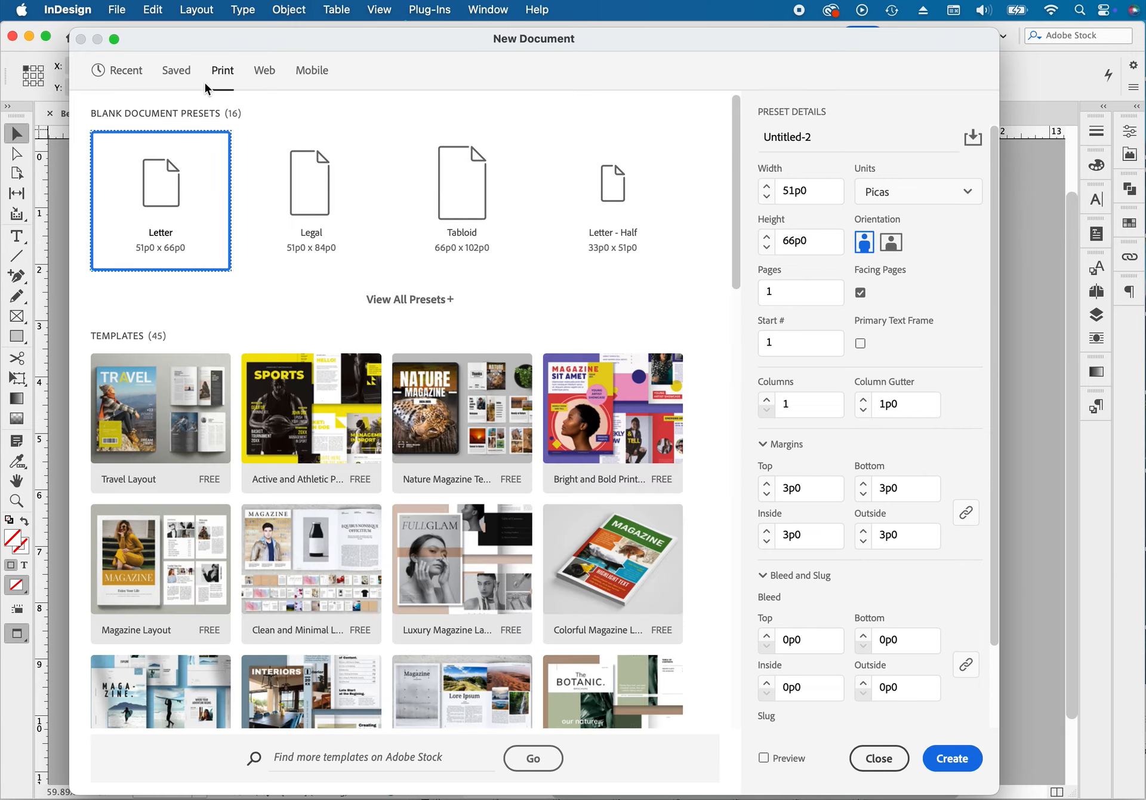
pyautogui.click(892, 202)
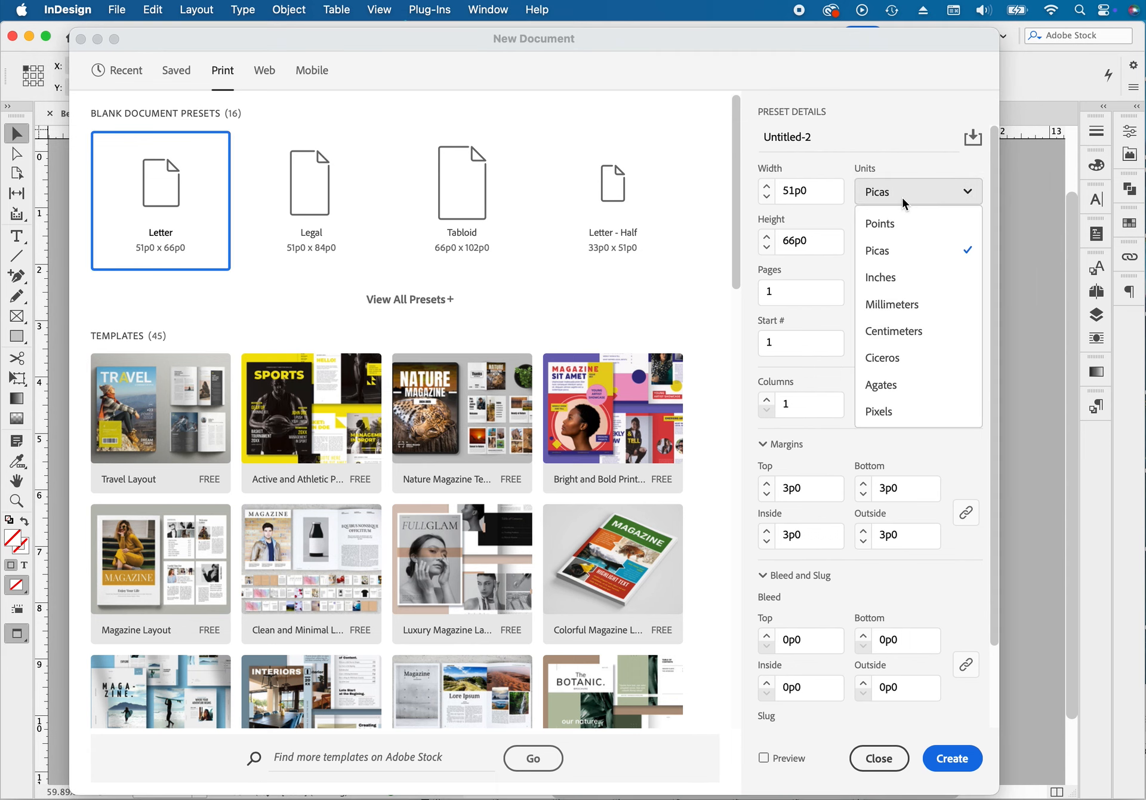
pyautogui.click(896, 277)
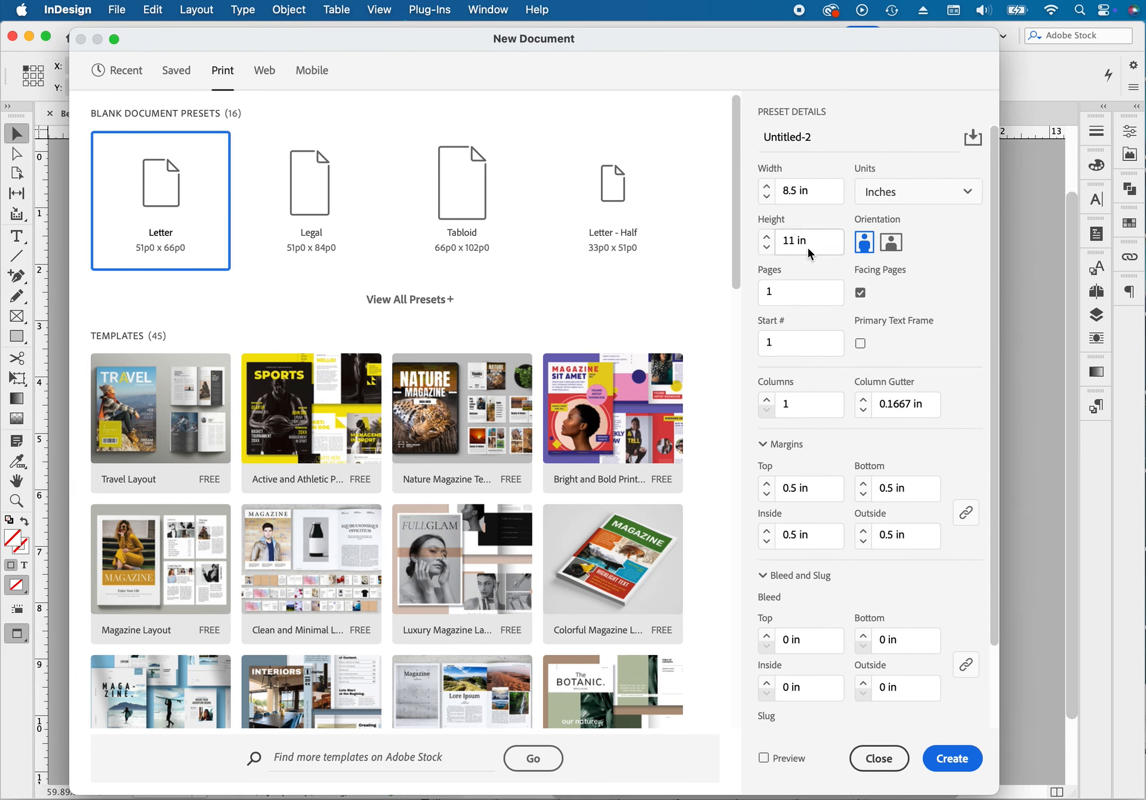
# Step: Turn off facing pages, set the bleed to 0.125 in on all sides, and create the document
pyautogui.click(861, 295)
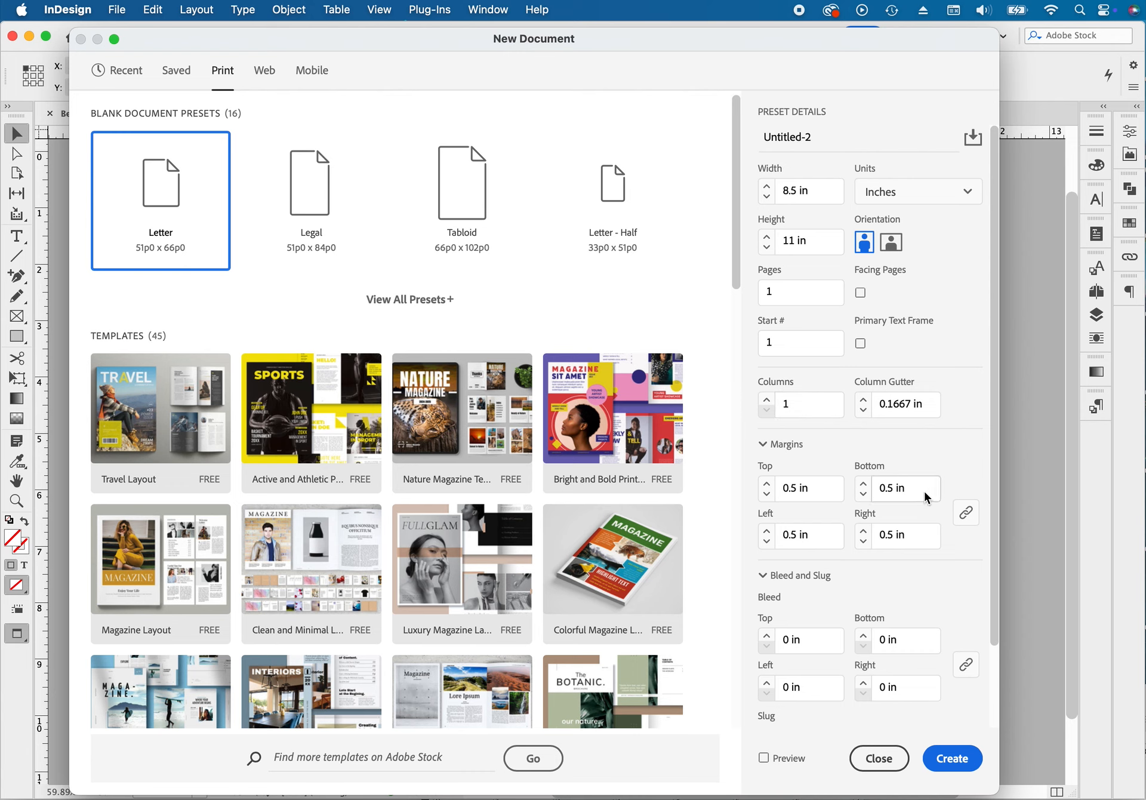
pyautogui.scroll(-3, 896, 513)
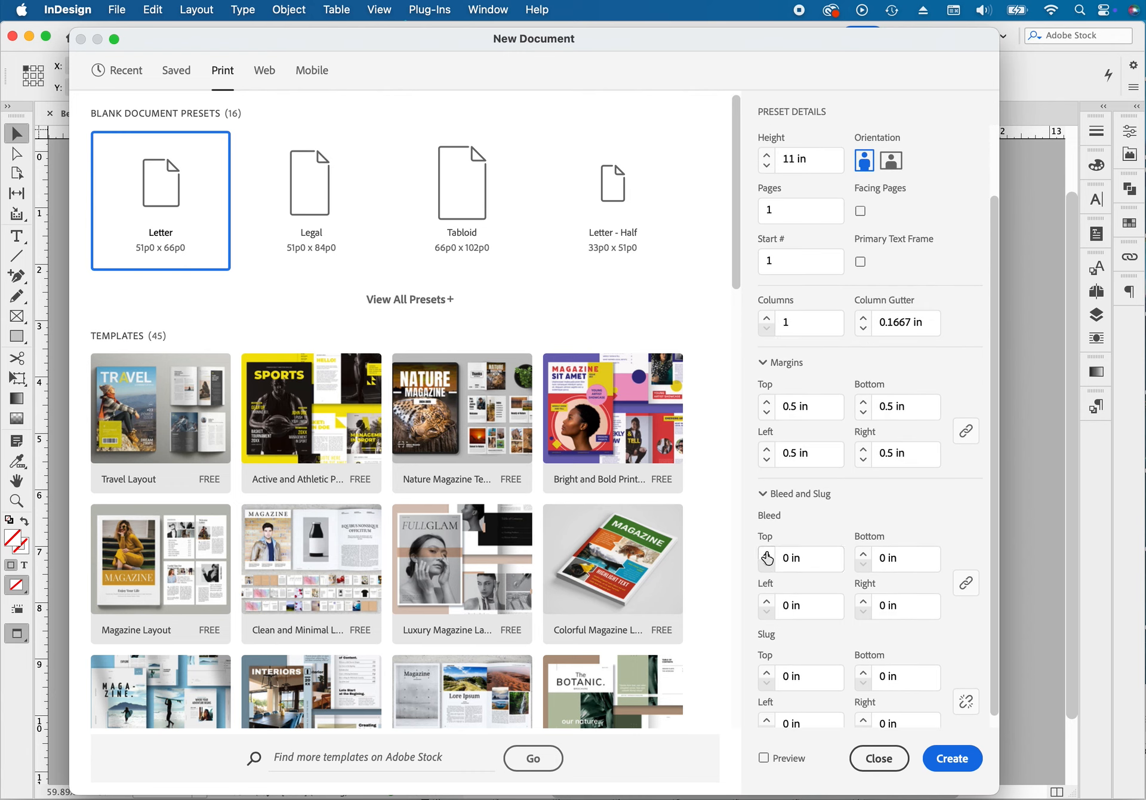
pyautogui.click(767, 554)
pyautogui.scroll(-1, 821, 570)
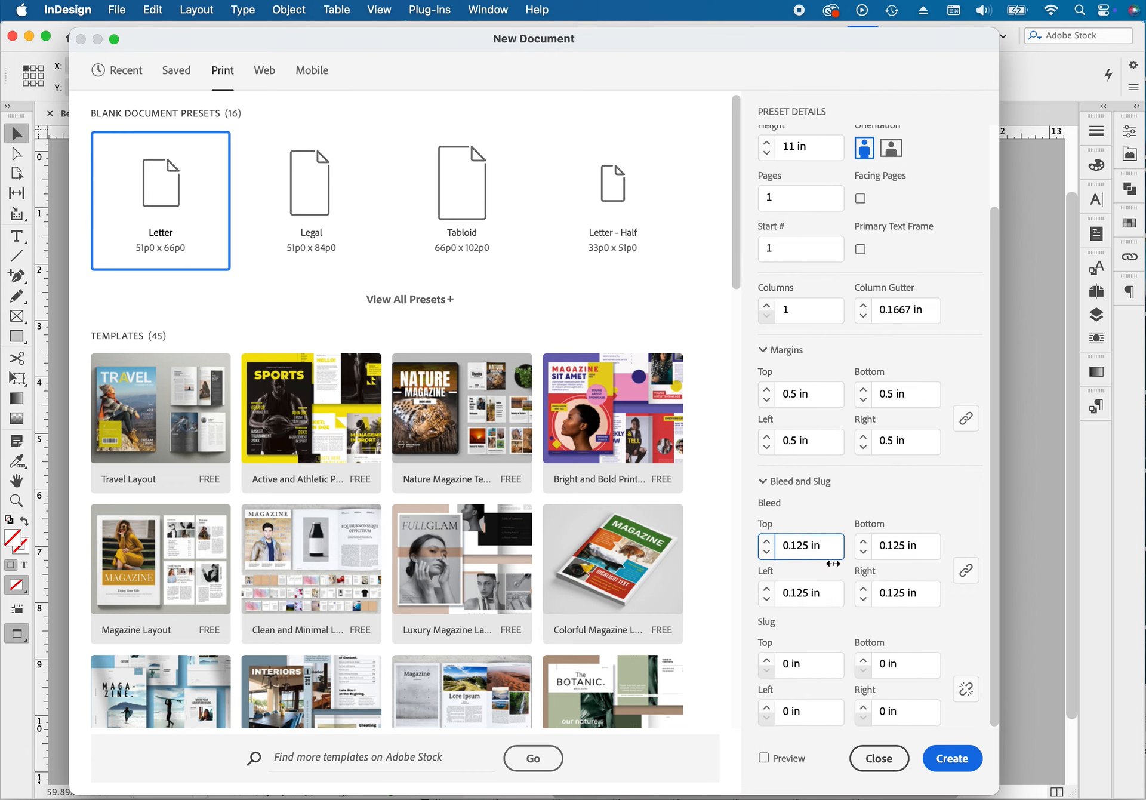
pyautogui.click(948, 762)
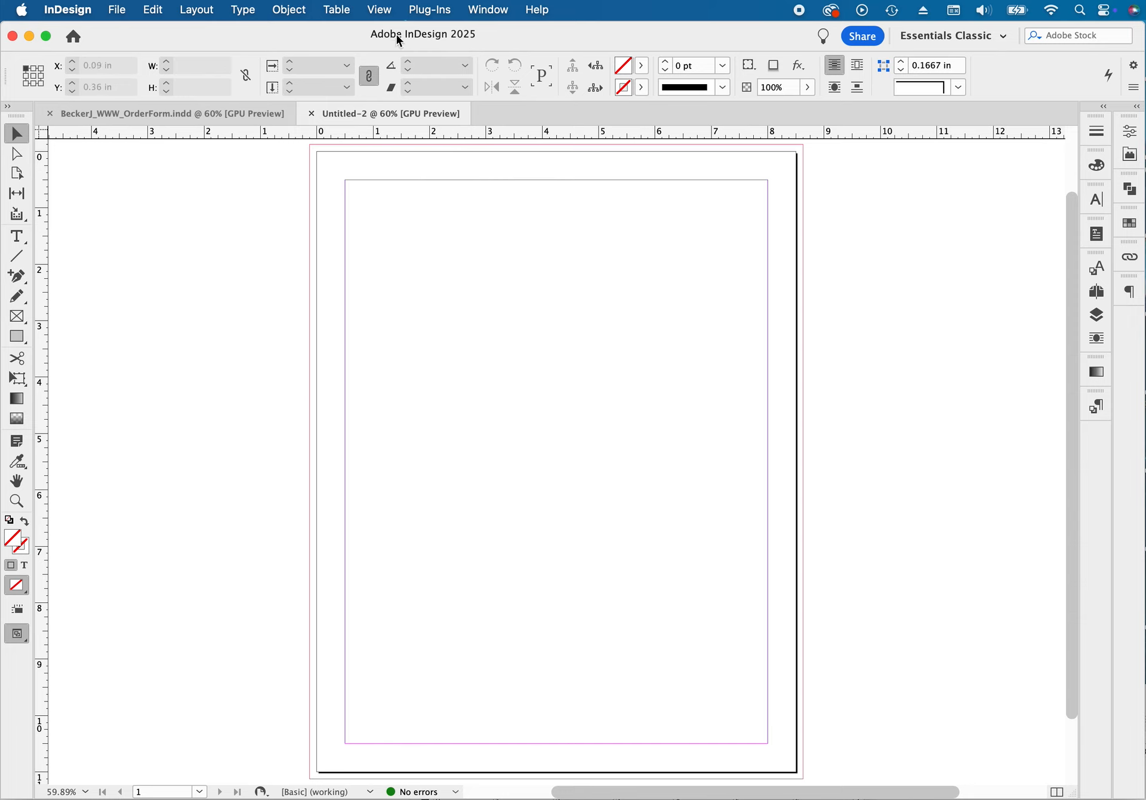
# Step: View the blank page in Preview screen mode, and return it to Normal mode
pyautogui.click(385, 12)
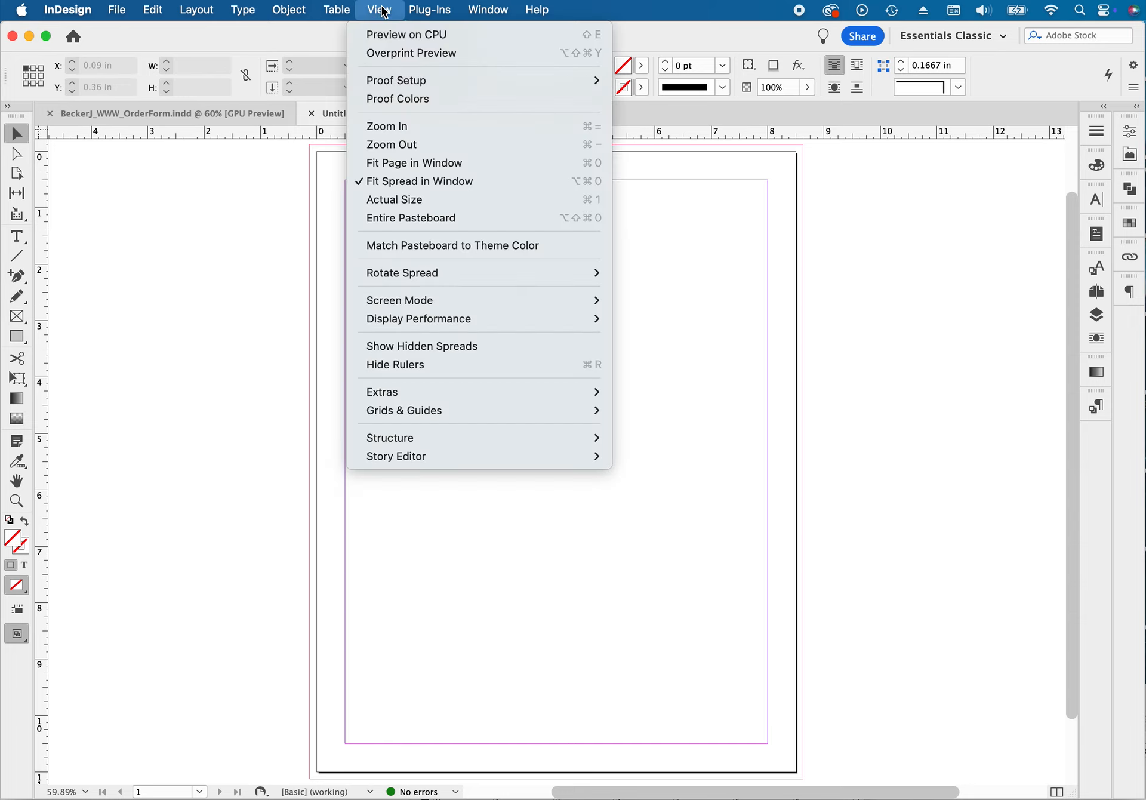
pyautogui.moveTo(438, 305)
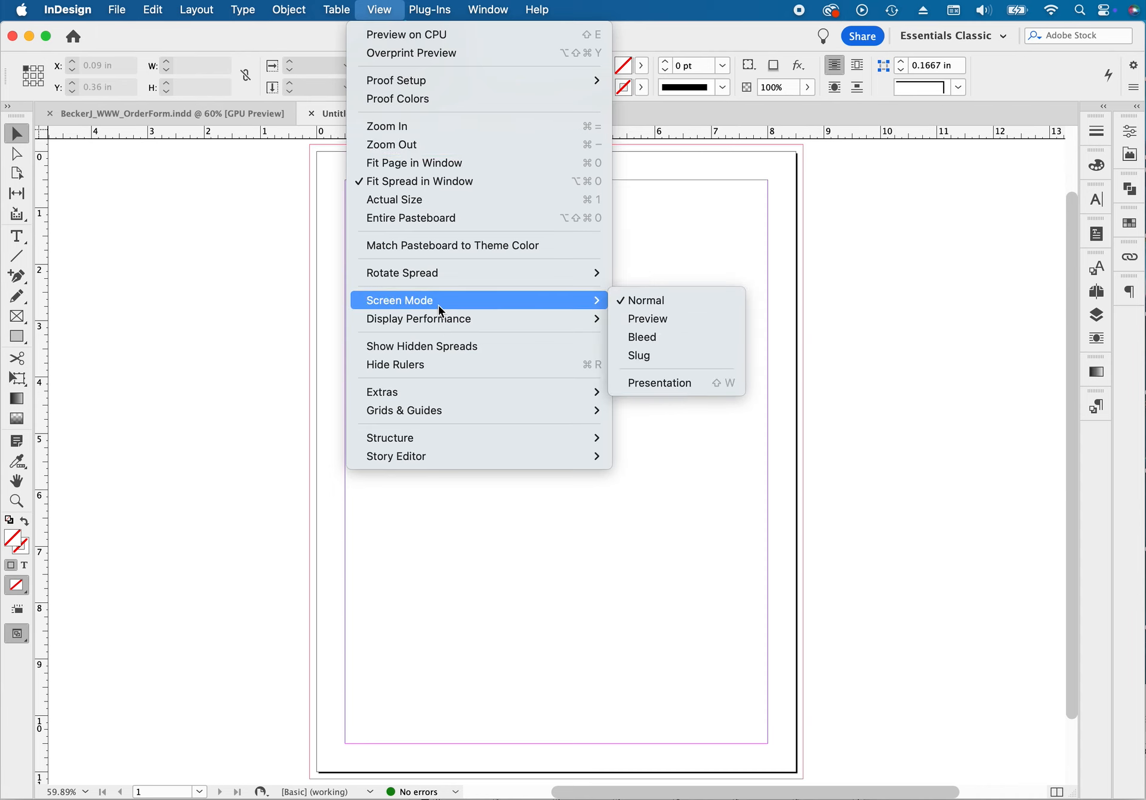
pyautogui.click(689, 325)
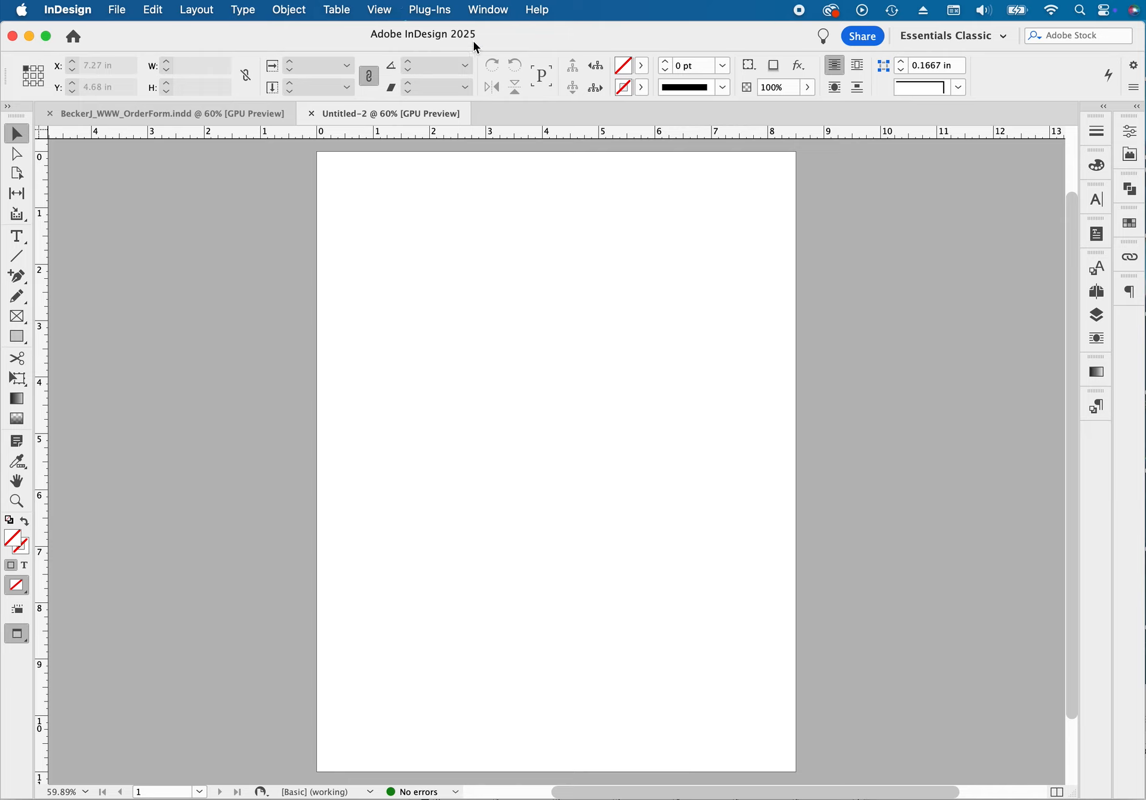
pyautogui.click(378, 10)
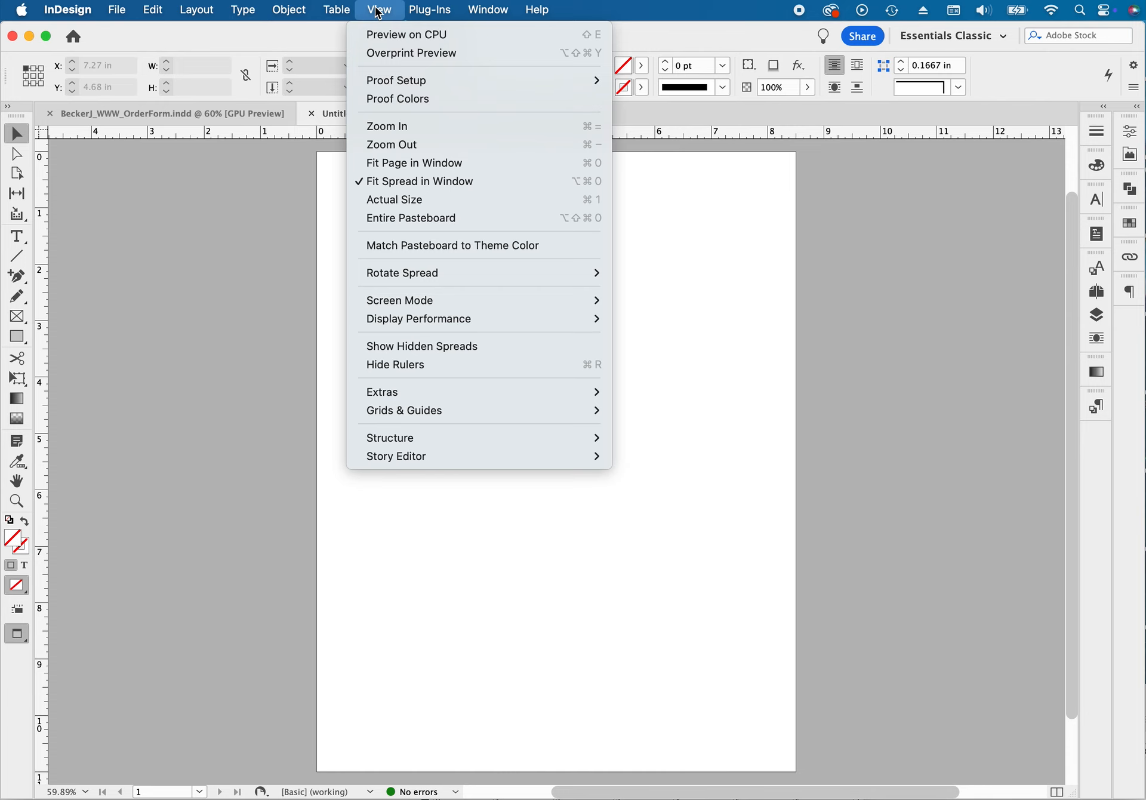
pyautogui.moveTo(425, 304)
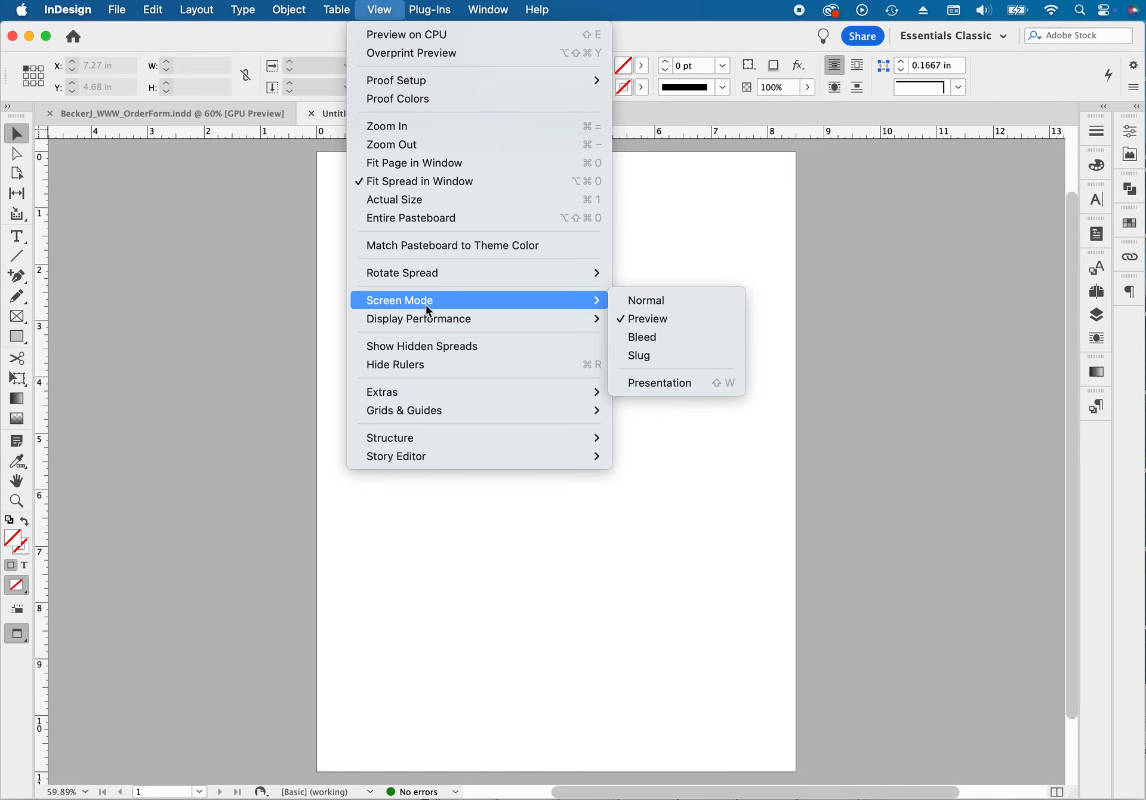
pyautogui.click(677, 300)
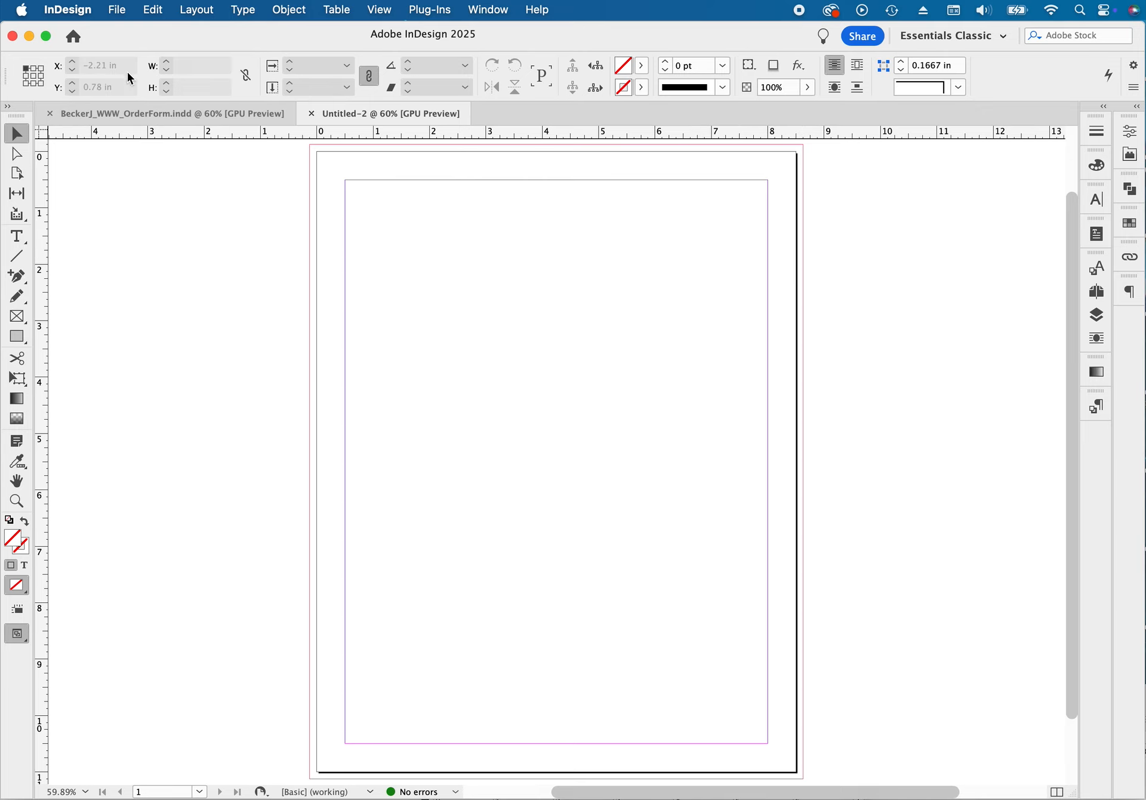
# Step: Place the "text for order form" file in a frame spanning the margins, about 7.5 in wide and 4.24 in high, starting about 2.08 in down
pyautogui.click(117, 10)
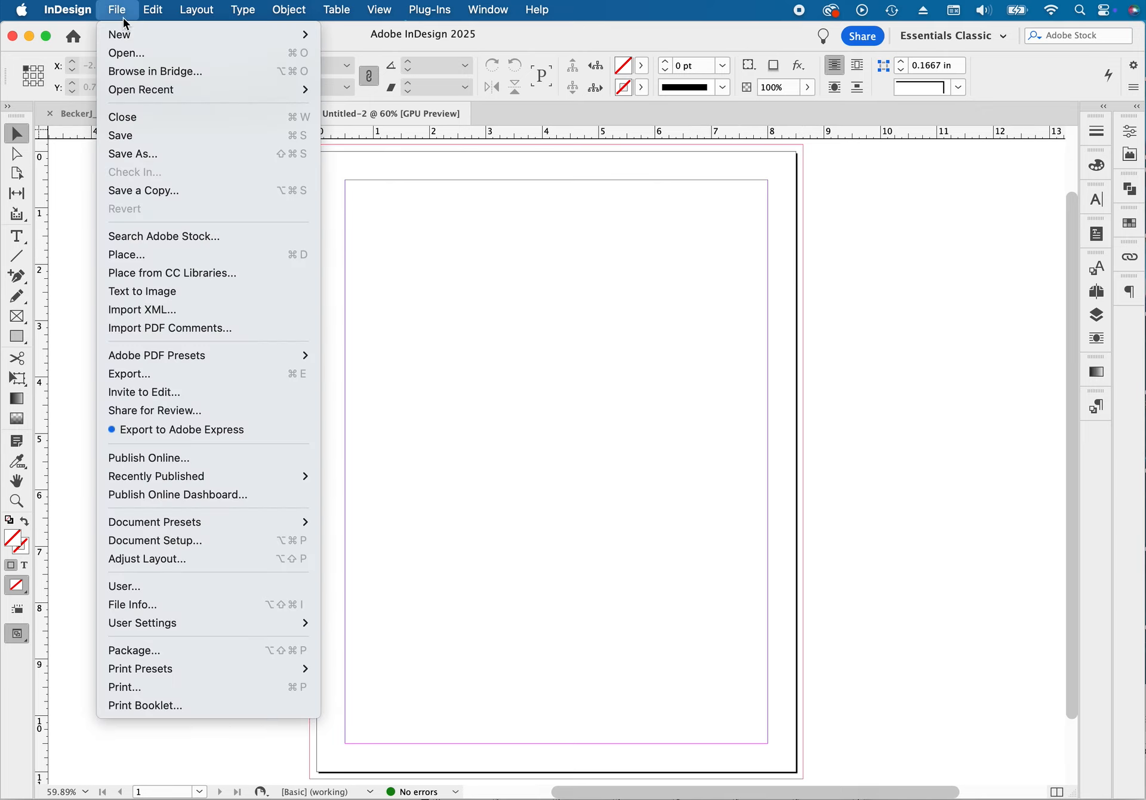
pyautogui.click(163, 254)
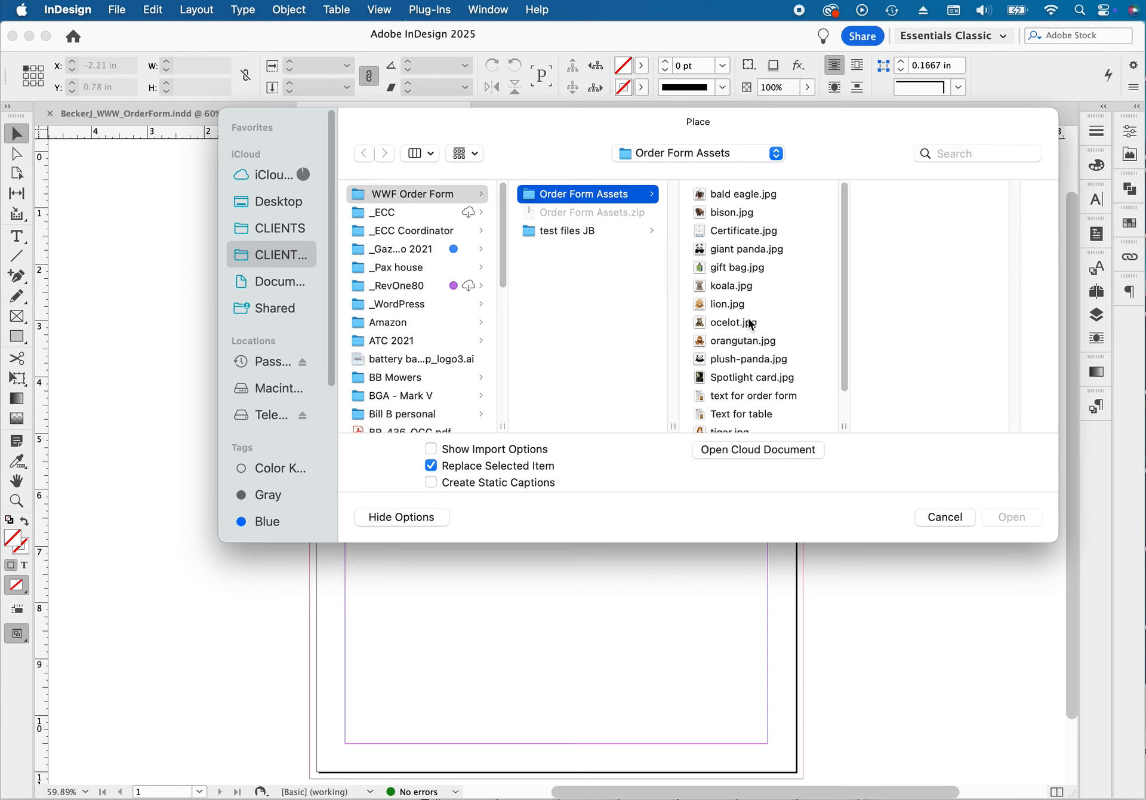
pyautogui.click(748, 398)
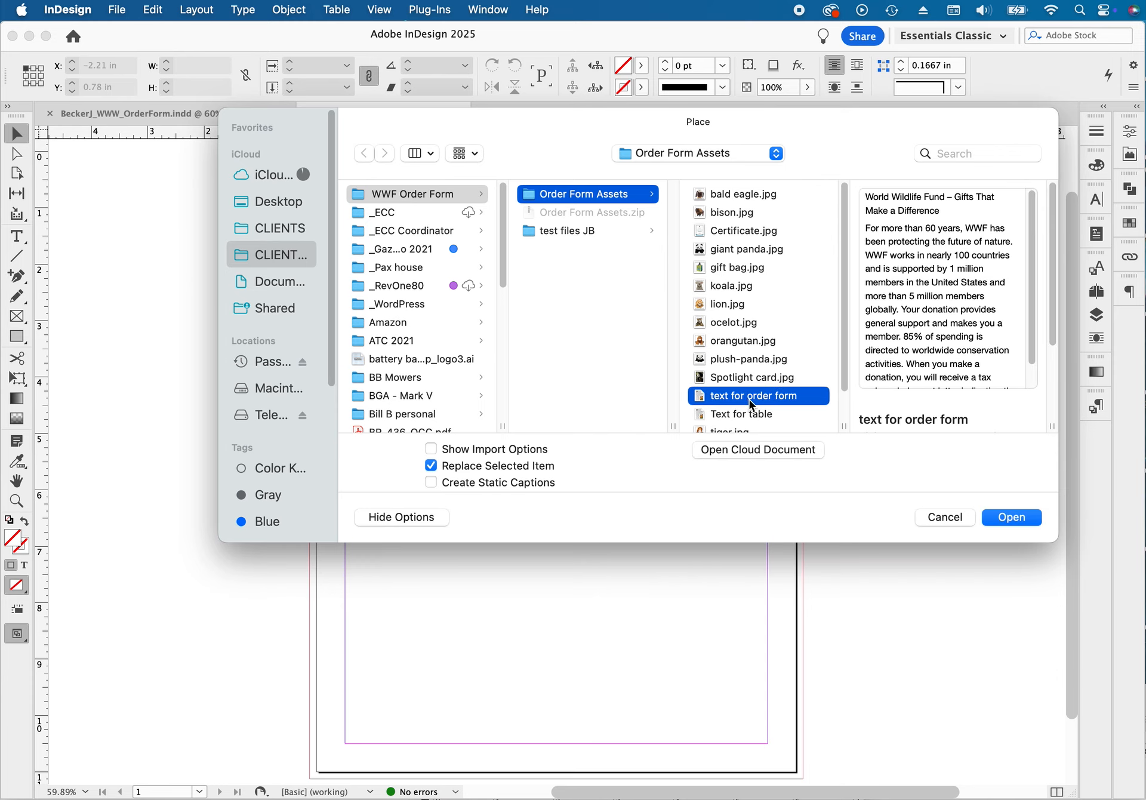
pyautogui.click(1015, 520)
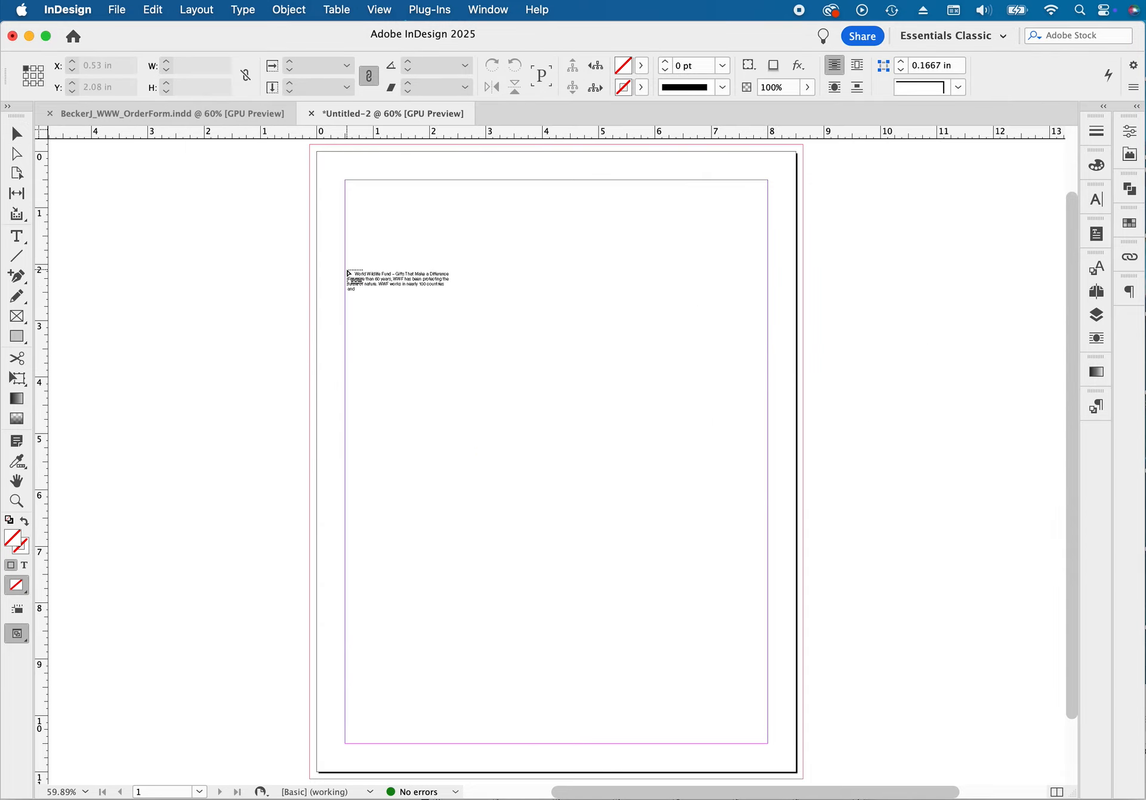
pyautogui.moveTo(346, 269); pyautogui.dragTo(768, 508)
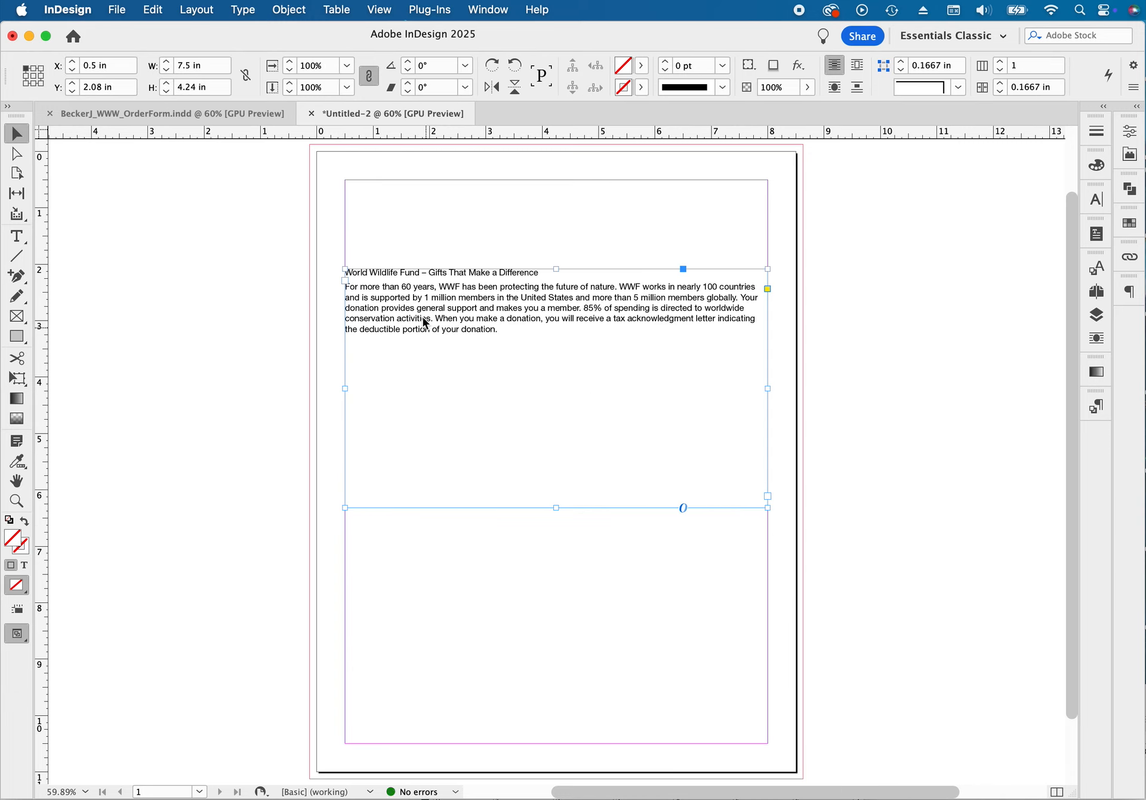
pyautogui.click(216, 216)
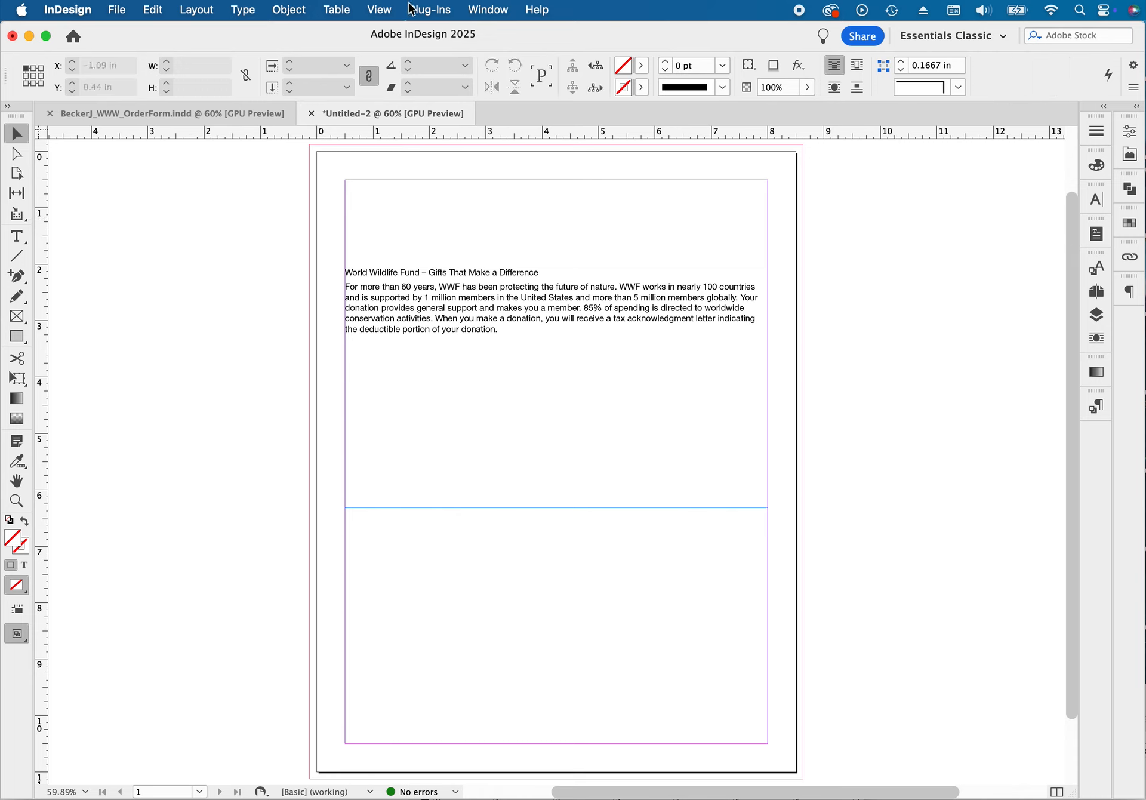
pyautogui.click(377, 12)
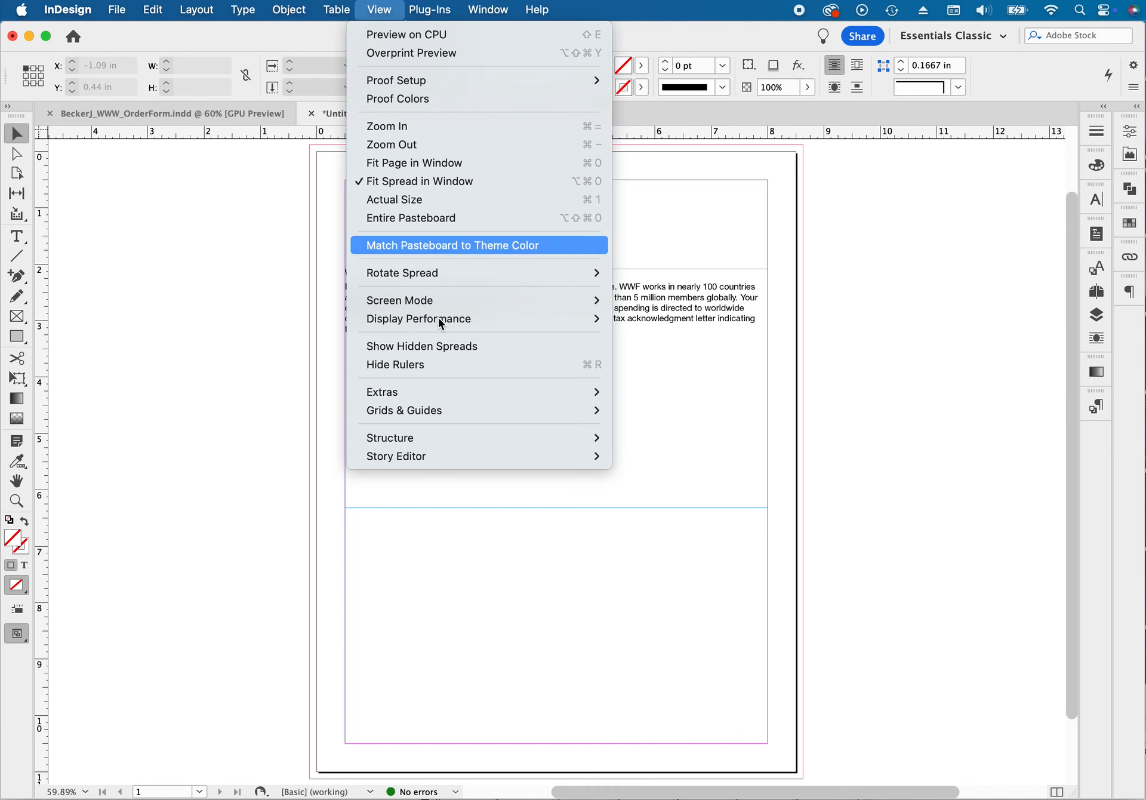
pyautogui.moveTo(452, 391)
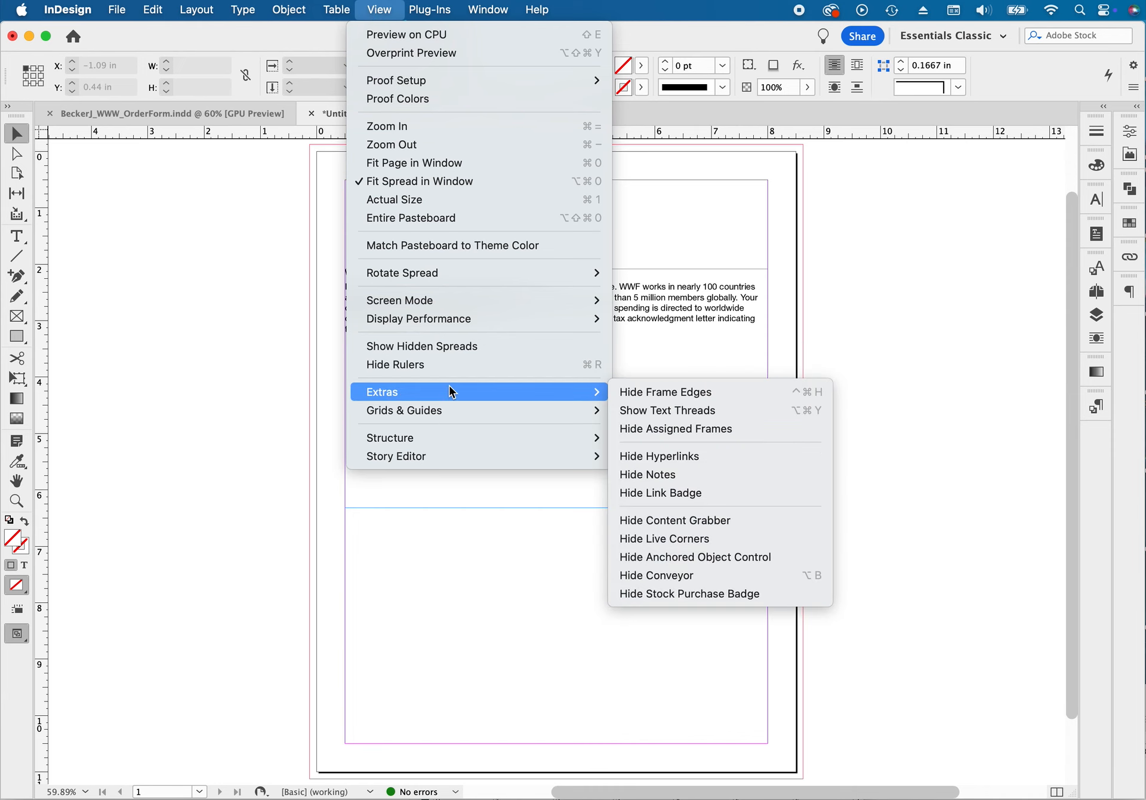
pyautogui.moveTo(530, 414)
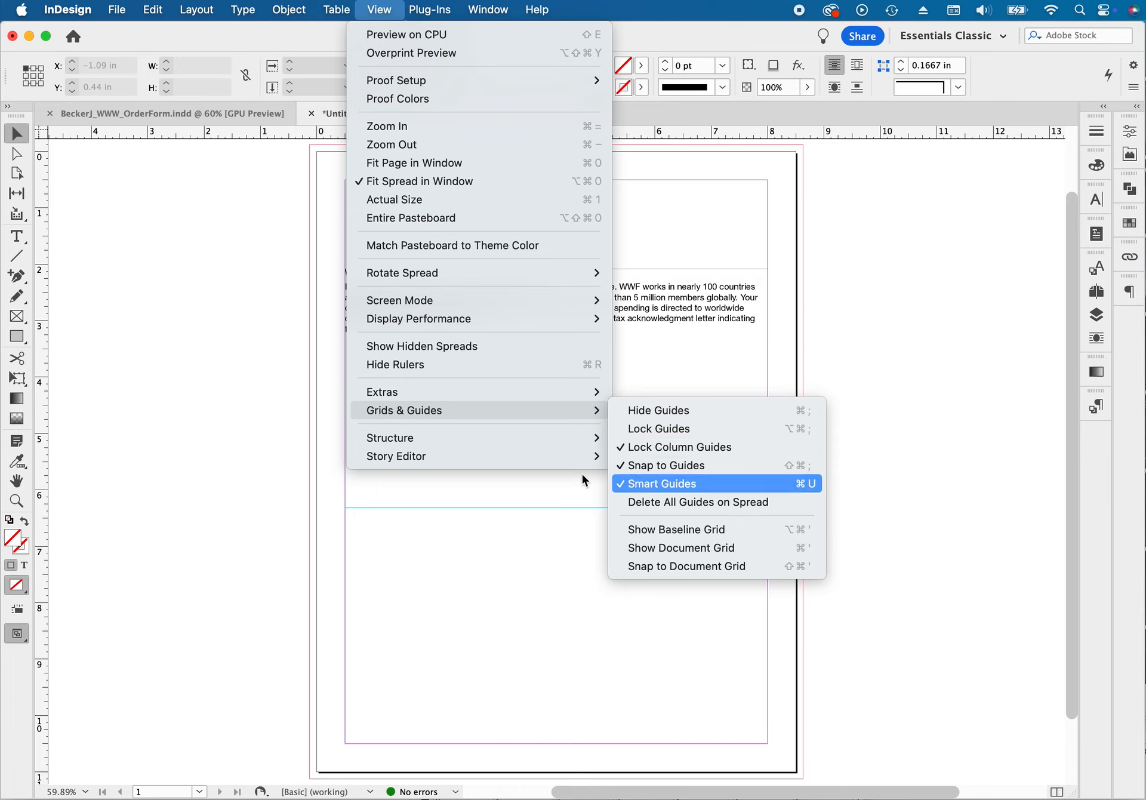
pyautogui.click(209, 323)
# Step: Shorten the placed text frame from its bottom edge to a height of about 1.8 in
pyautogui.click(615, 320)
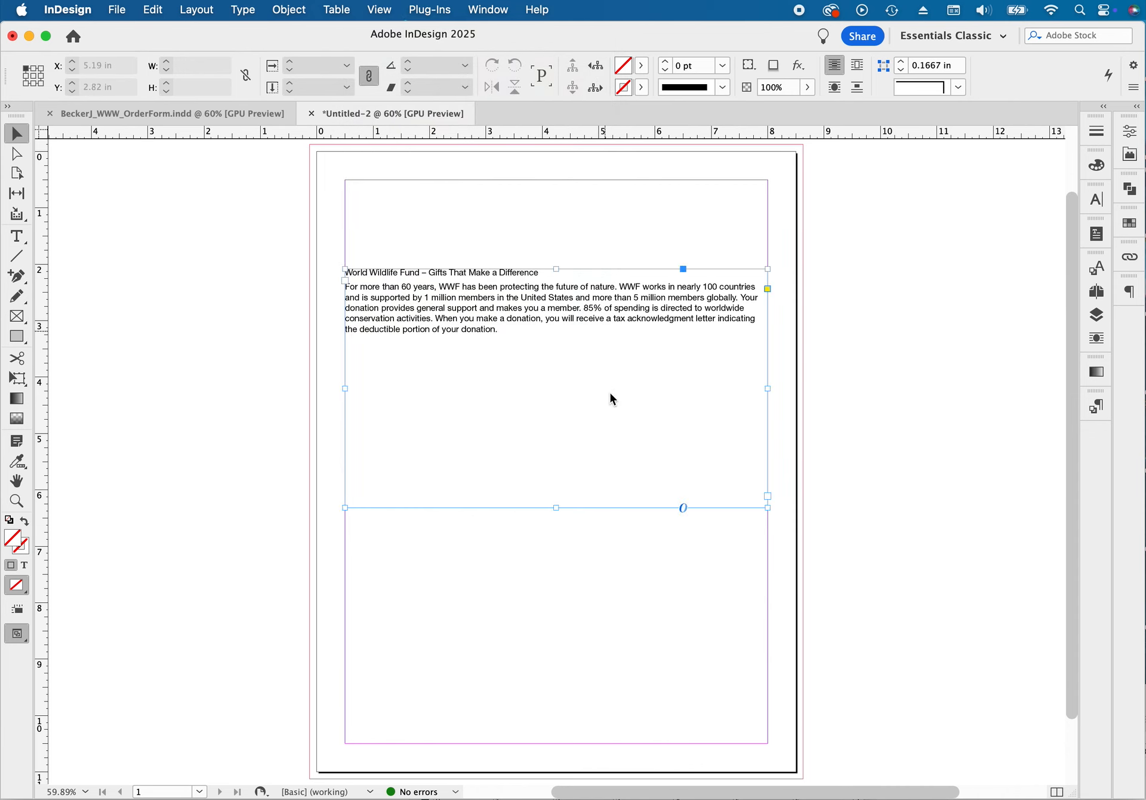
pyautogui.moveTo(559, 507); pyautogui.dragTo(556, 370)
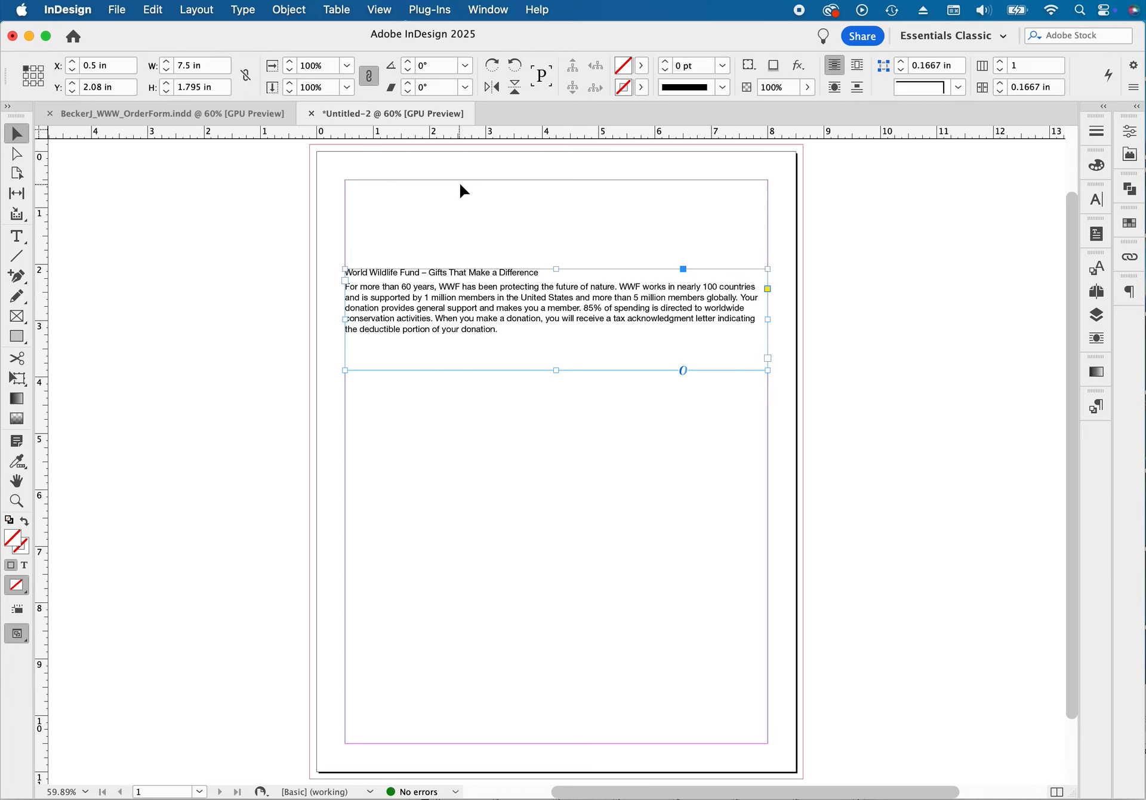
# Step: Draw a rectangle 8.75 in wide and 0.75 in high along the page's top bleed edge, from bleed corner to bleed corner
pyautogui.moveTo(465, 194); pyautogui.dragTo(453, 229)
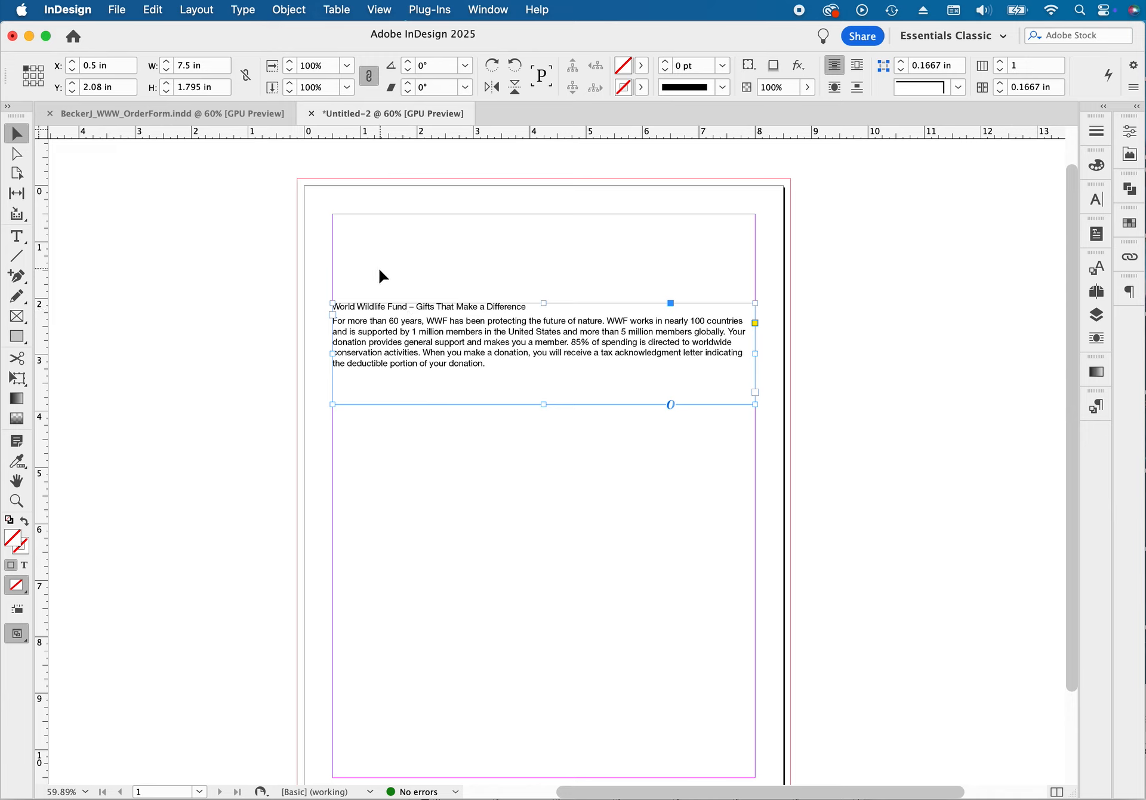
pyautogui.click(24, 342)
pyautogui.moveTo(297, 179)
pyautogui.mouseDown()
pyautogui.moveTo(345, 194)
pyautogui.moveTo(766, 217)
pyautogui.moveTo(64, 222)
pyautogui.mouseUp()
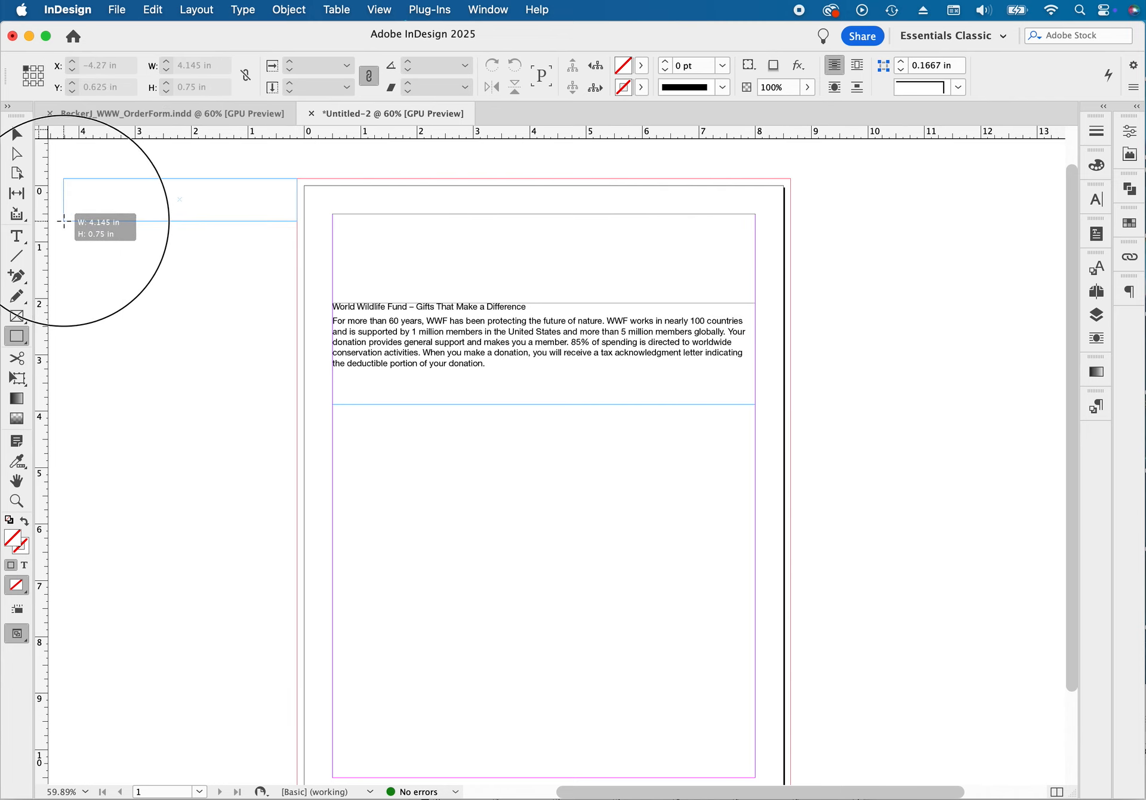
pyautogui.moveTo(64, 221); pyautogui.dragTo(788, 221)
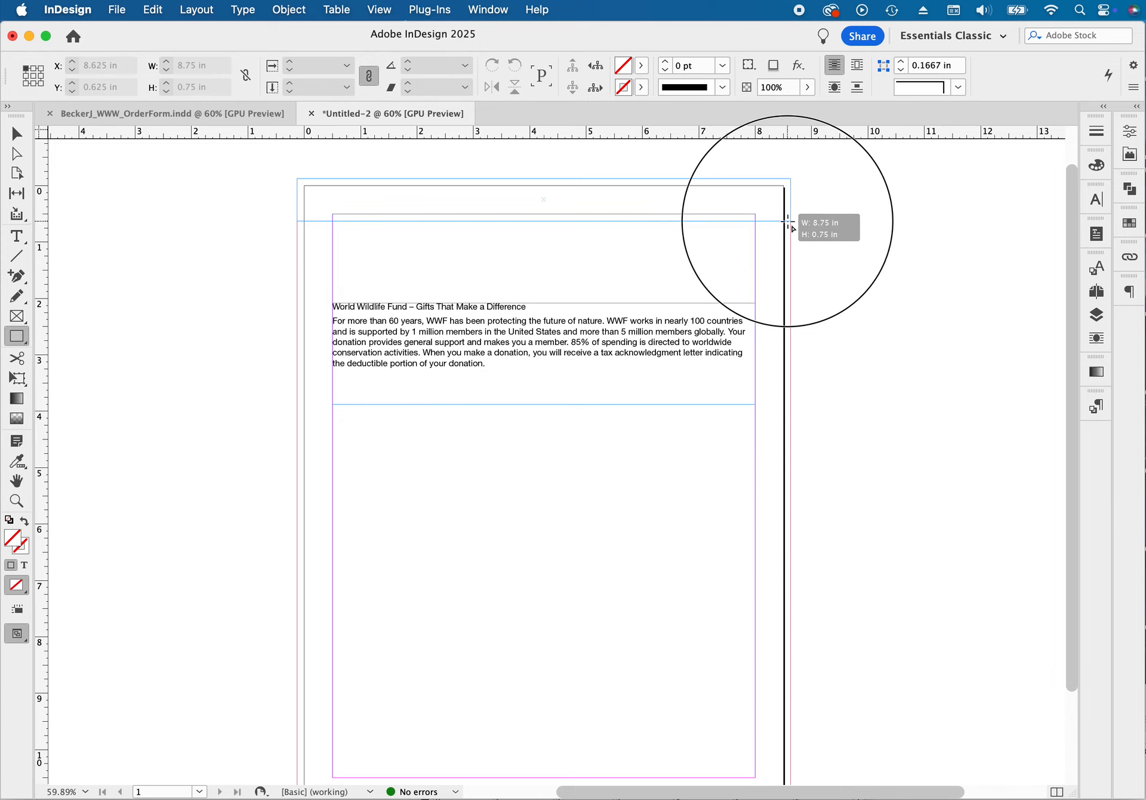
pyautogui.moveTo(788, 221); pyautogui.dragTo(788, 220)
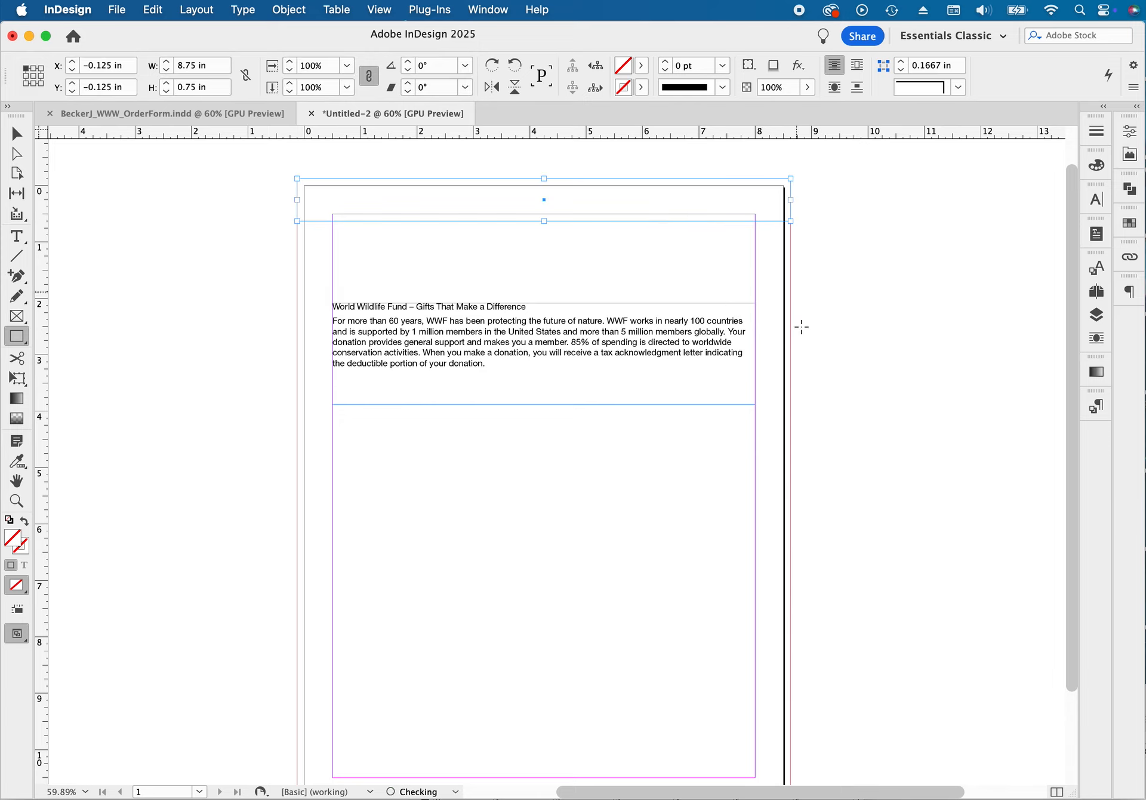
# Step: Fill the rectangle with the blue swatch C=100 M=90 Y=10 K=0
pyautogui.click(643, 67)
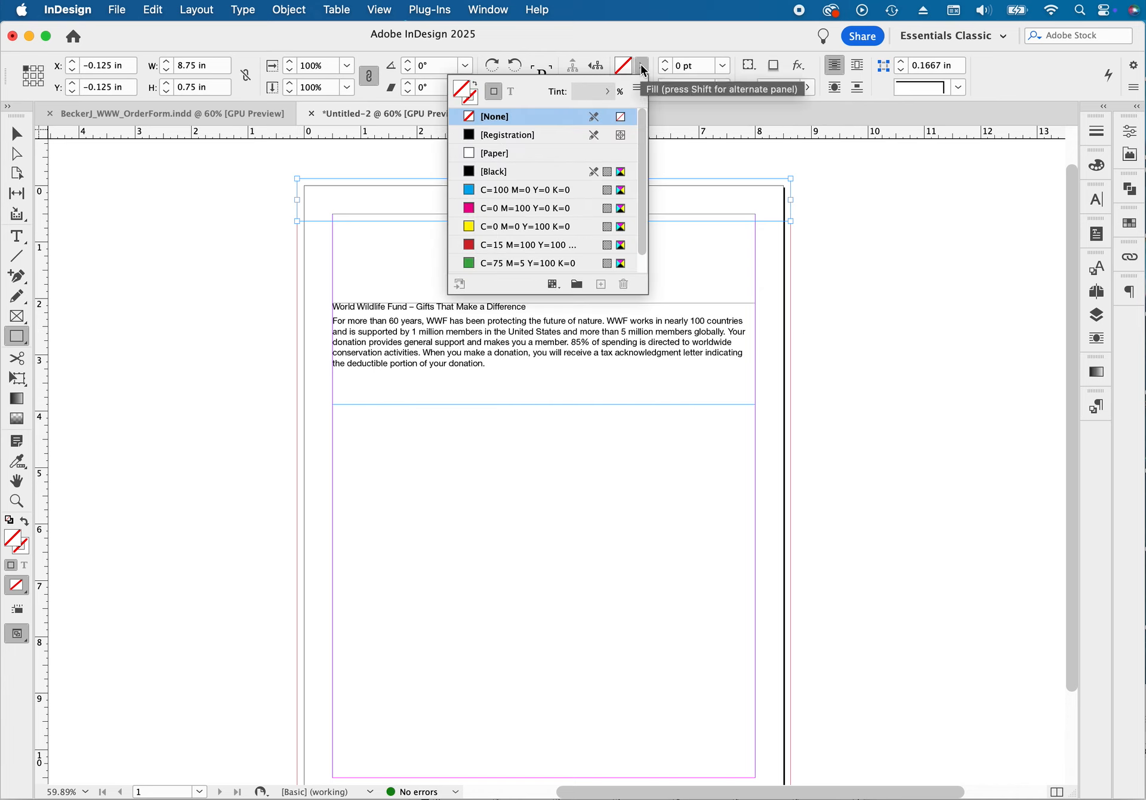
pyautogui.scroll(-1, 555, 230)
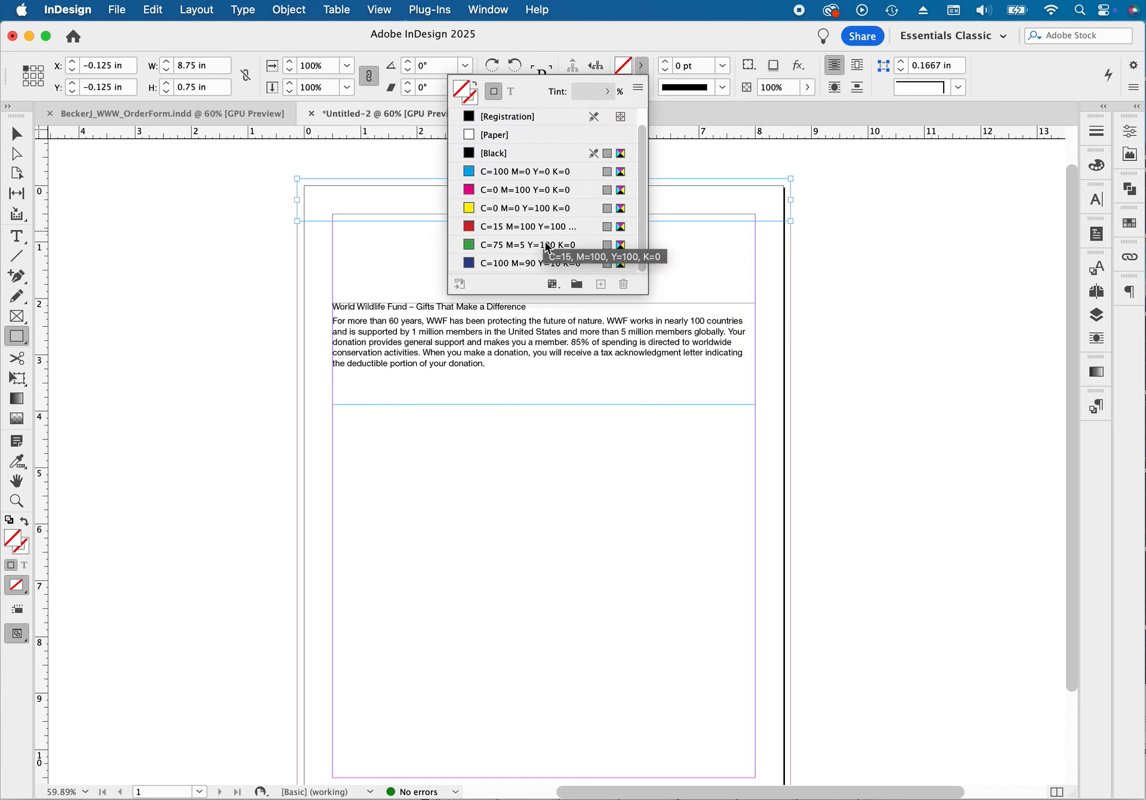
pyautogui.click(517, 263)
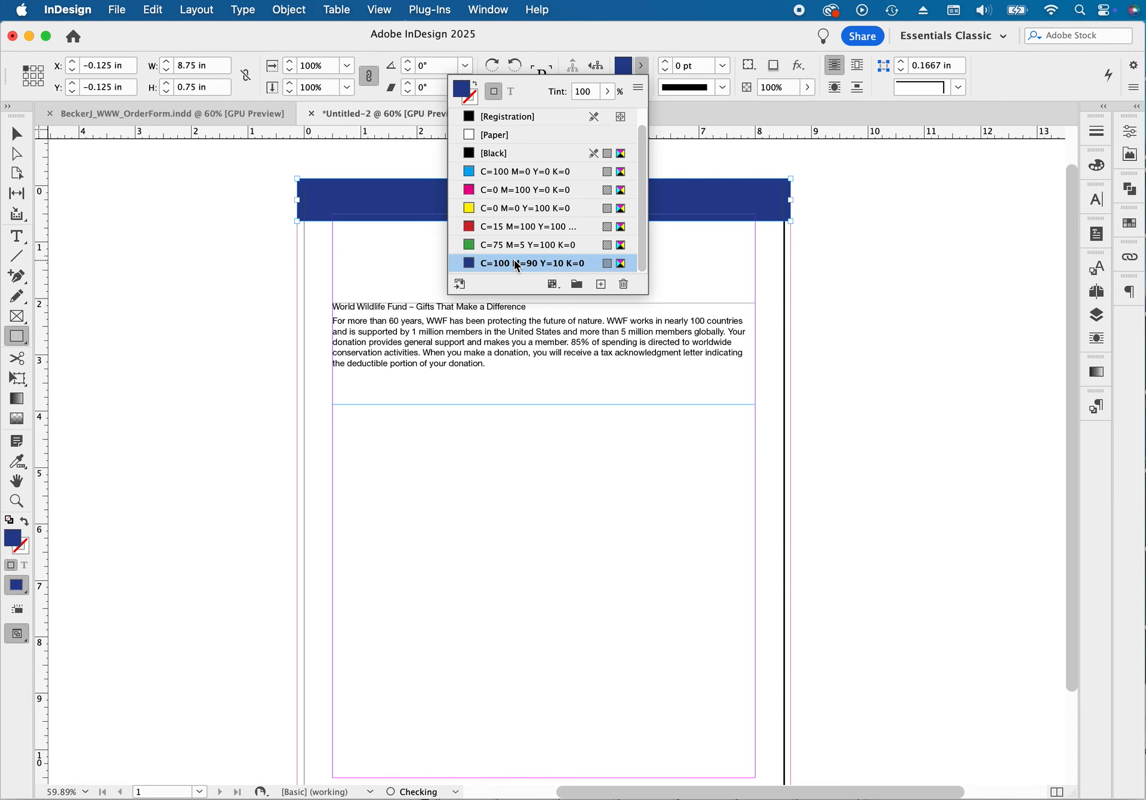
pyautogui.click(16, 133)
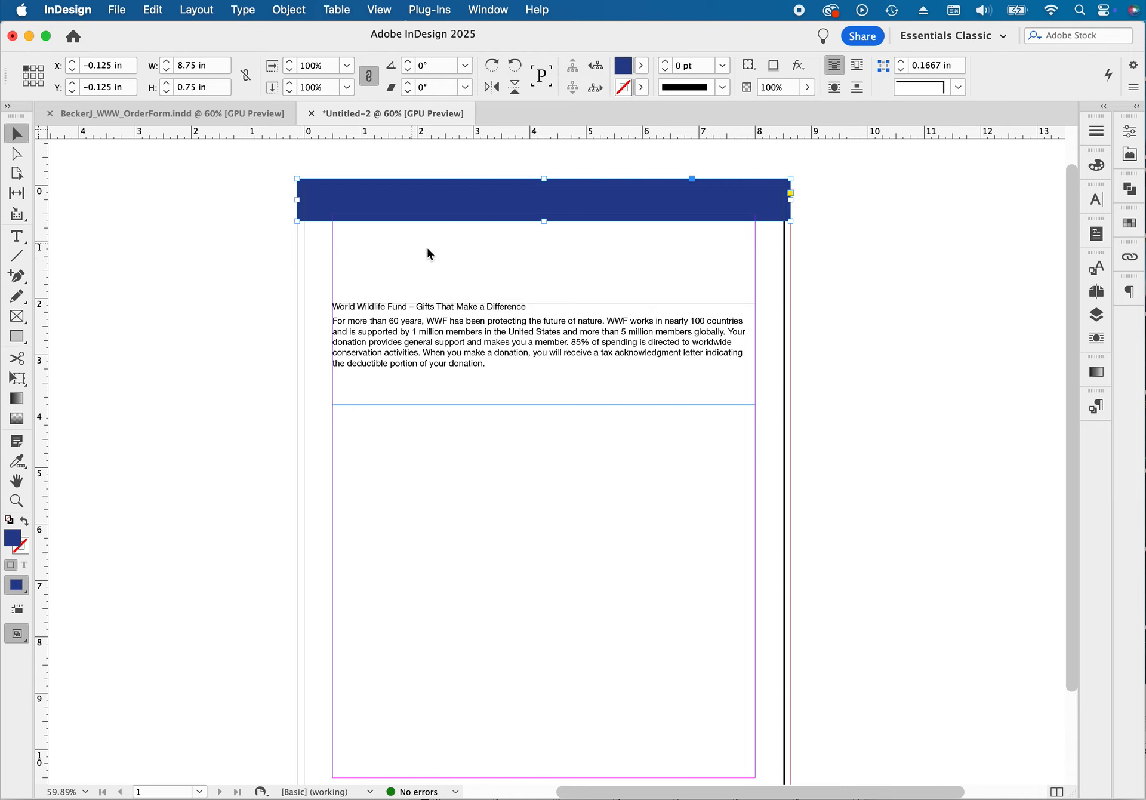
# Step: Move the blue bar inward to about X 0.21 in, Y 0.4 in, and snap it back to the bleed corner
pyautogui.click(553, 271)
pyautogui.click(617, 372)
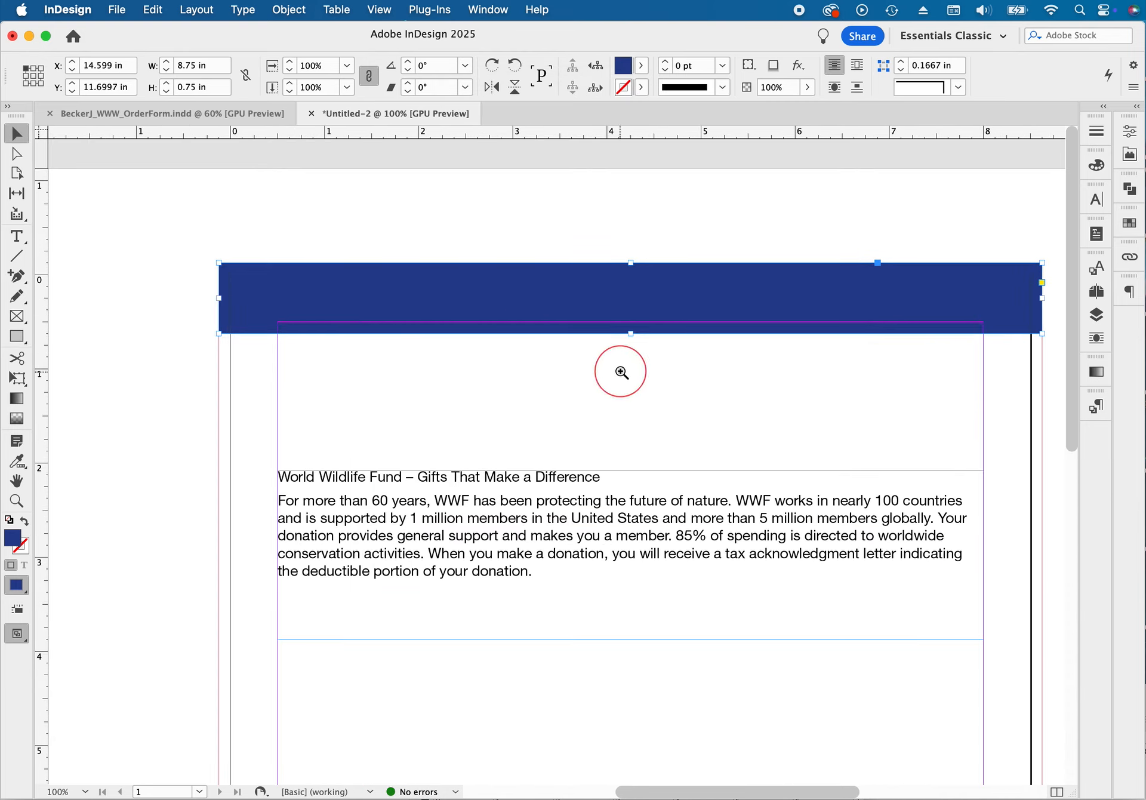
pyautogui.moveTo(510, 338); pyautogui.dragTo(504, 245)
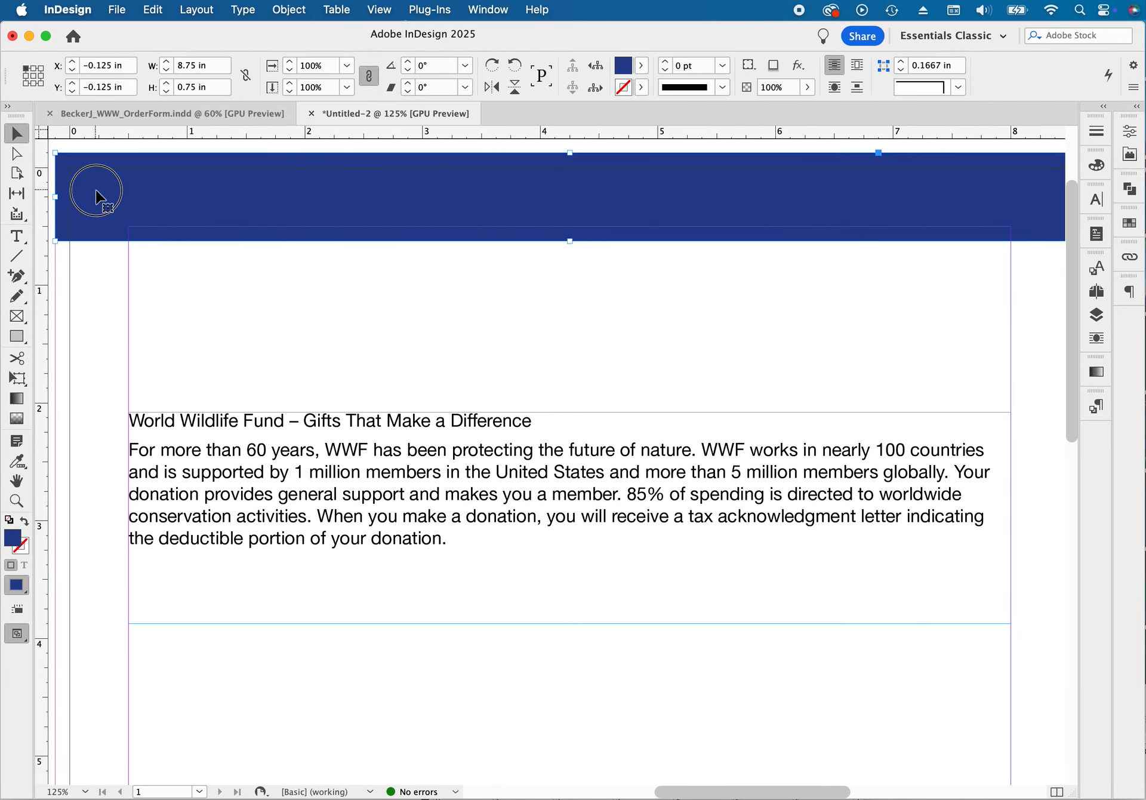
pyautogui.moveTo(95, 197); pyautogui.dragTo(135, 259)
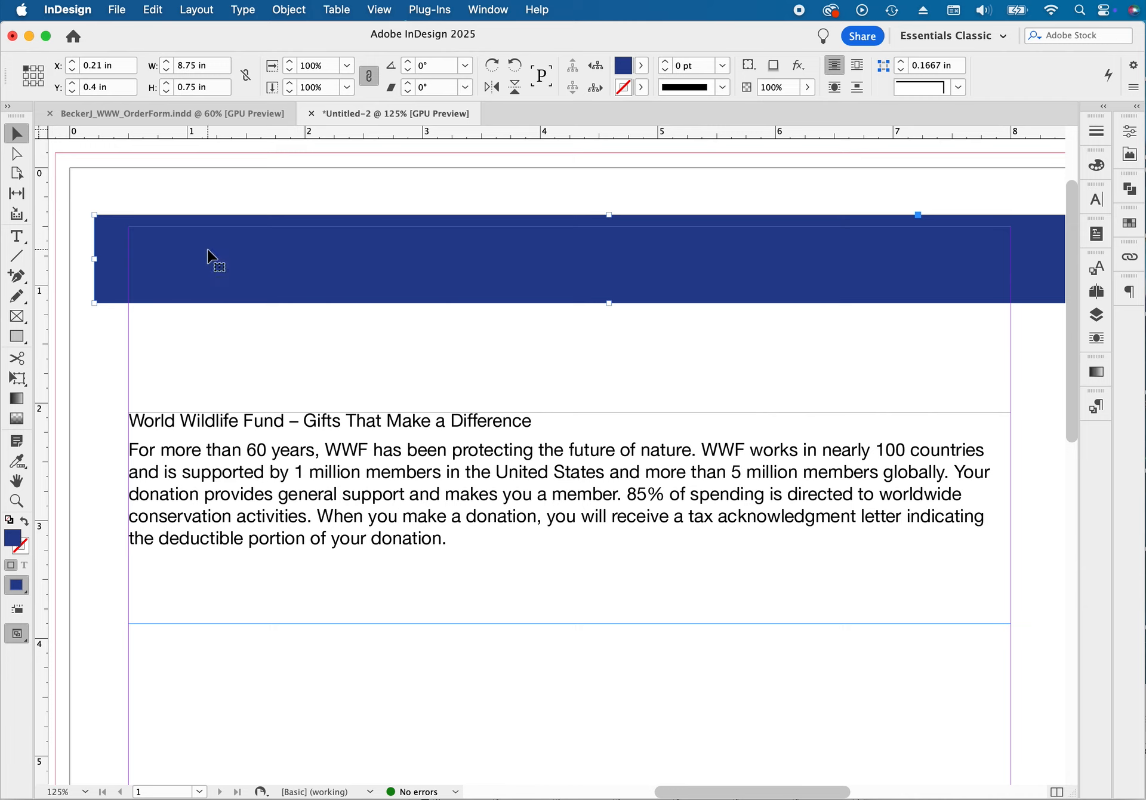
pyautogui.moveTo(246, 259); pyautogui.dragTo(209, 207)
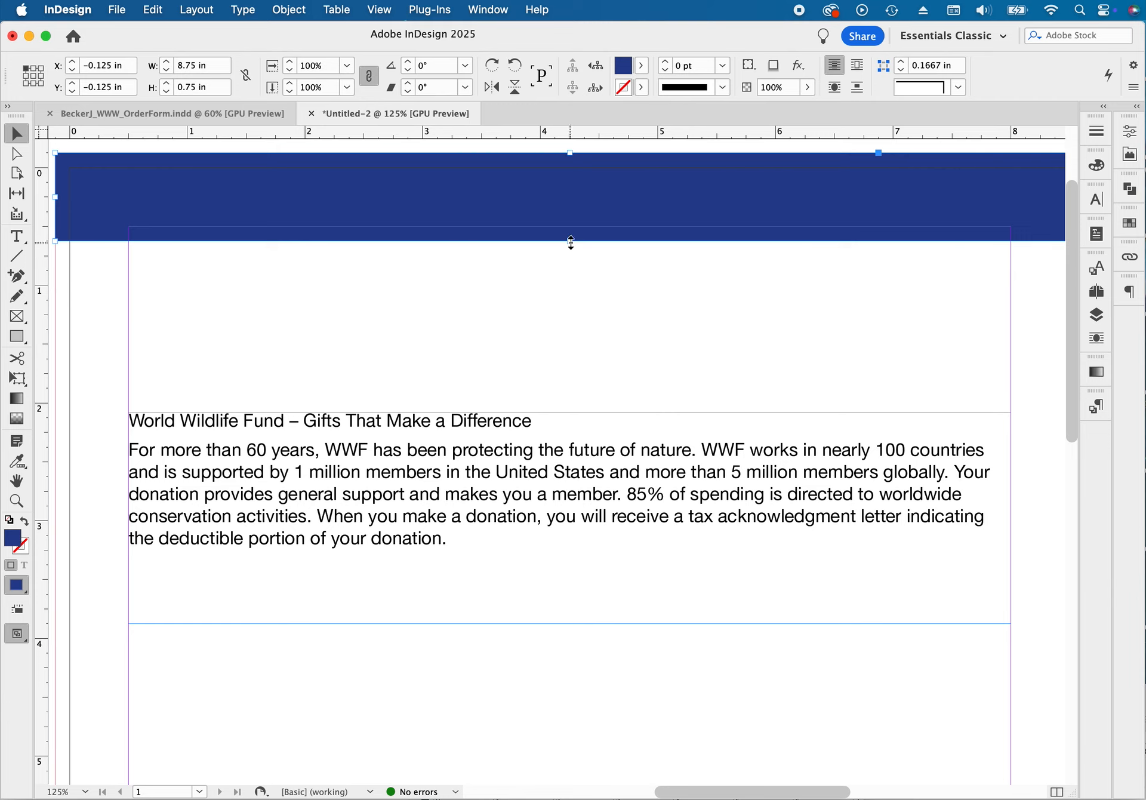
pyautogui.rightClick(486, 137)
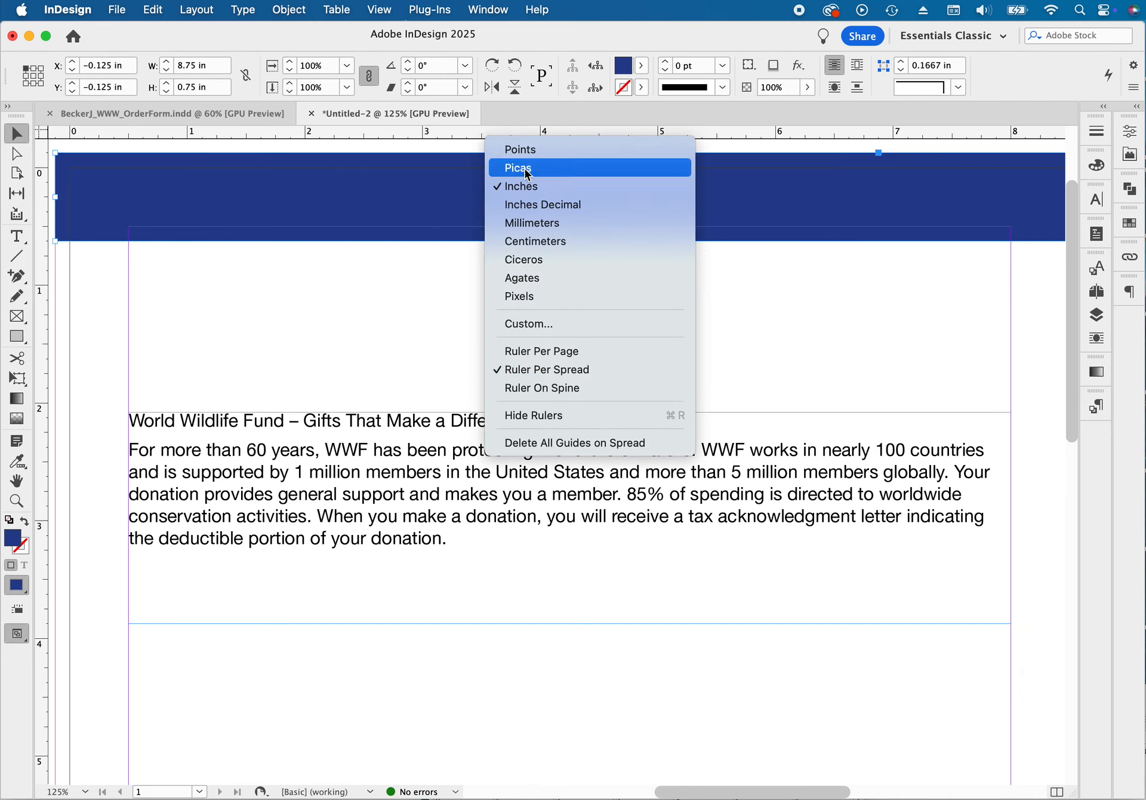
pyautogui.click(364, 289)
# Step: Cut the heading line "World Wildlife Fund – Gifts That Make a Difference" out of the placed text frame
pyautogui.keyDown('alt'); pyautogui.keyDown('super'); pyautogui.click(740, 353); pyautogui.keyUp('super'); pyautogui.keyUp('alt')
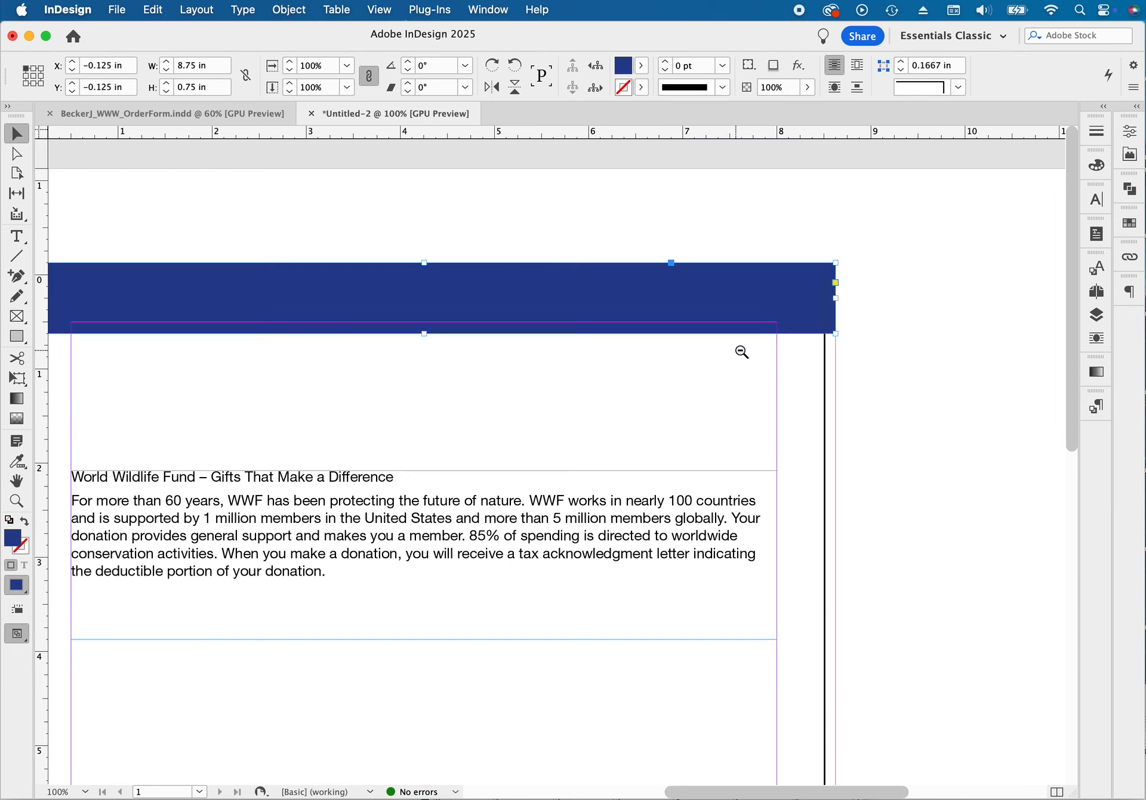
pyautogui.click(467, 388)
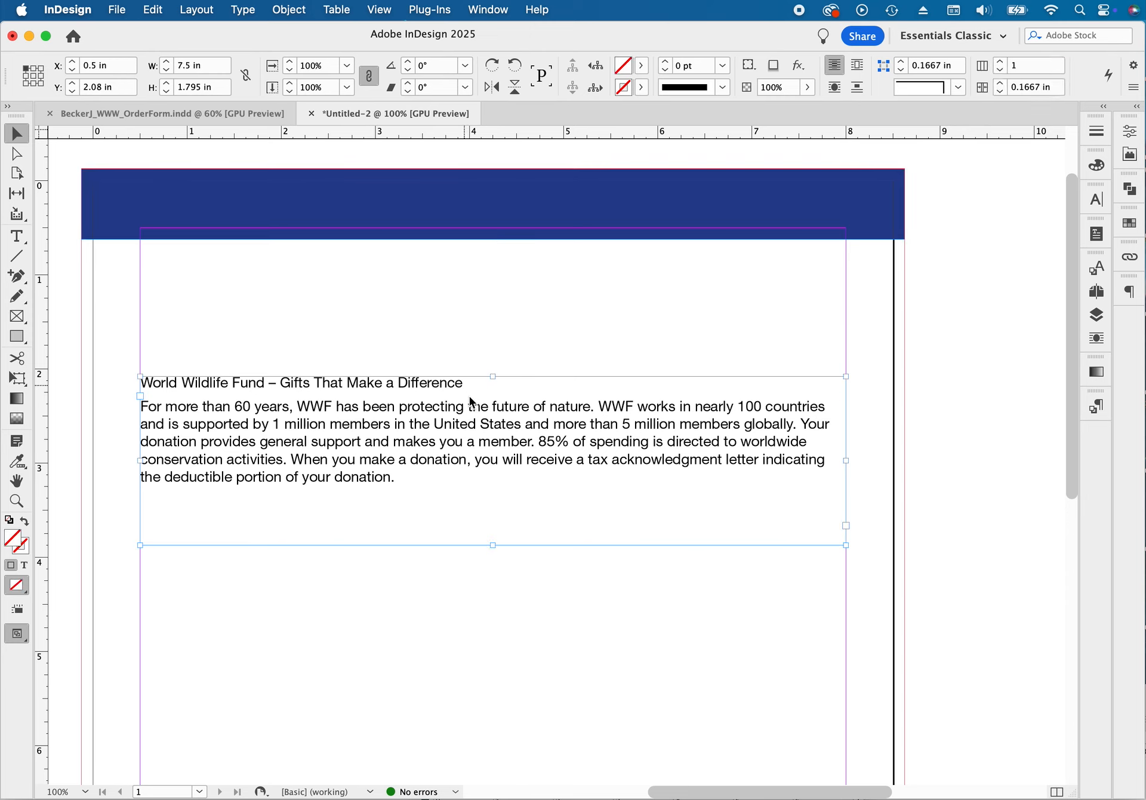
pyautogui.doubleClick(459, 386)
pyautogui.moveTo(461, 379); pyautogui.dragTo(466, 338)
pyautogui.press('super+c')
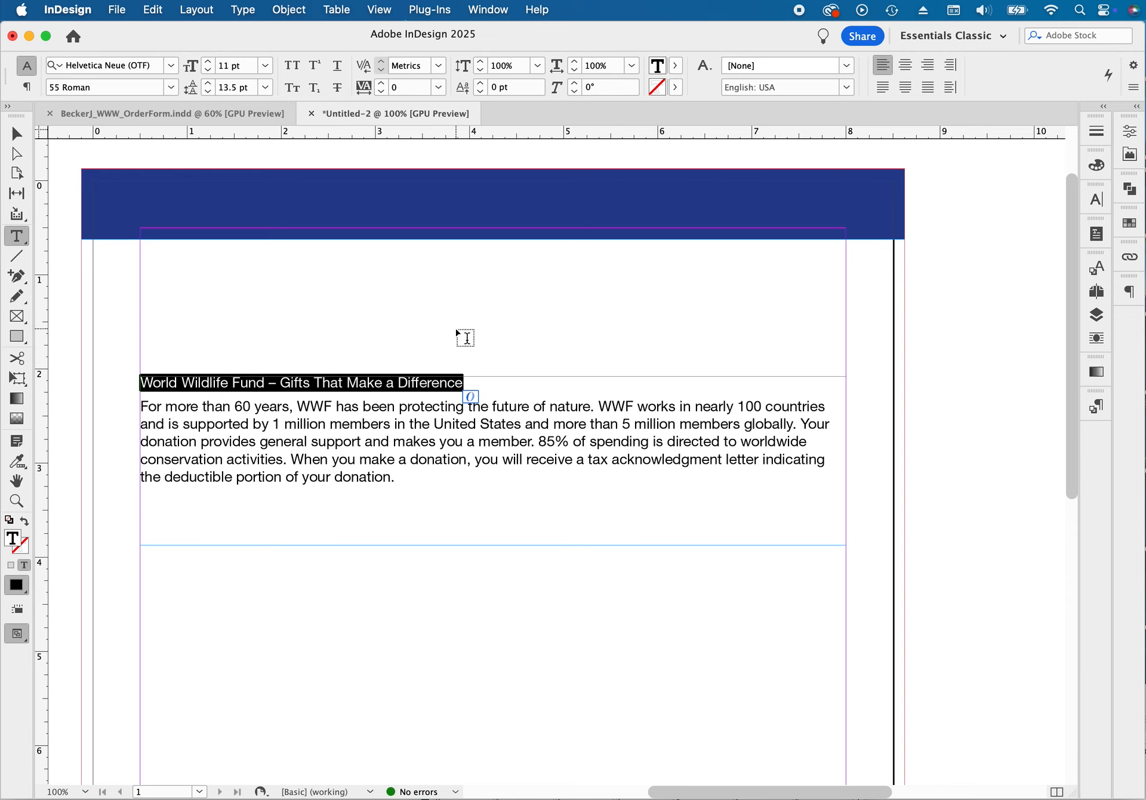
pyautogui.click(159, 6)
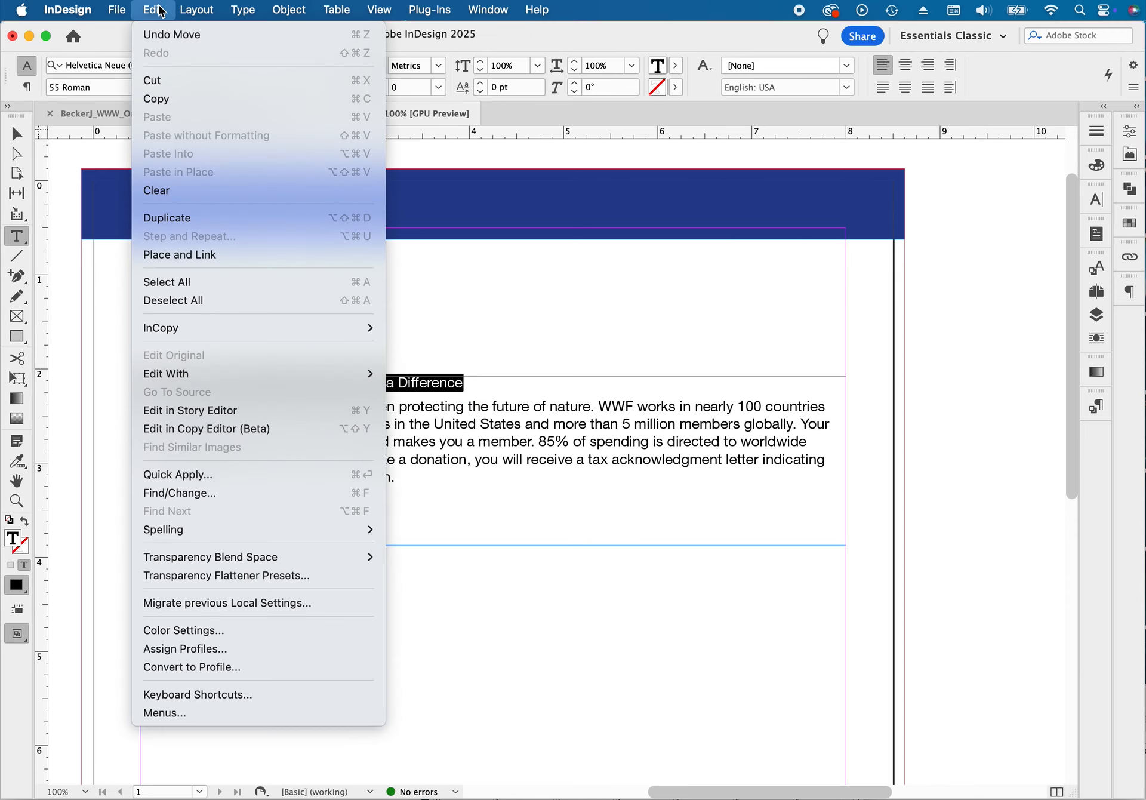
pyautogui.click(177, 81)
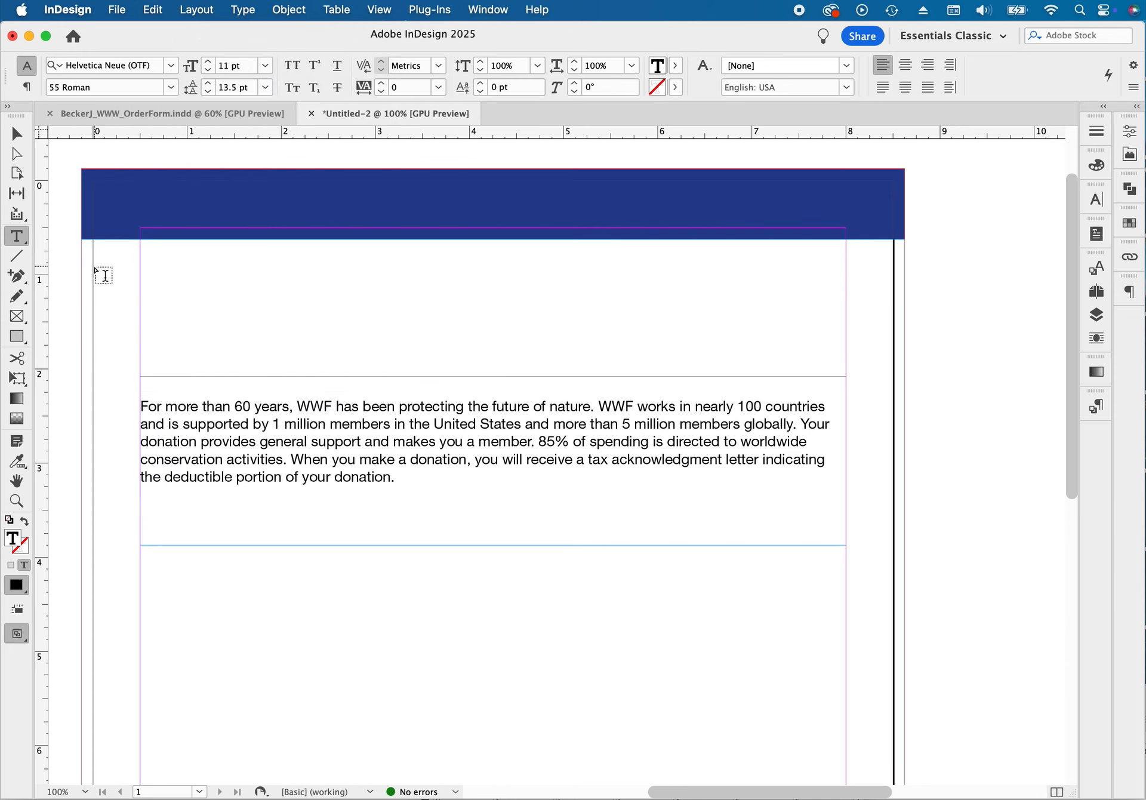
# Step: Draw a text frame 8.5 in wide and 0.75 in high across the page below the blue bar, and paste the heading
pyautogui.moveTo(104, 276); pyautogui.dragTo(893, 339)
pyautogui.press('super+v')
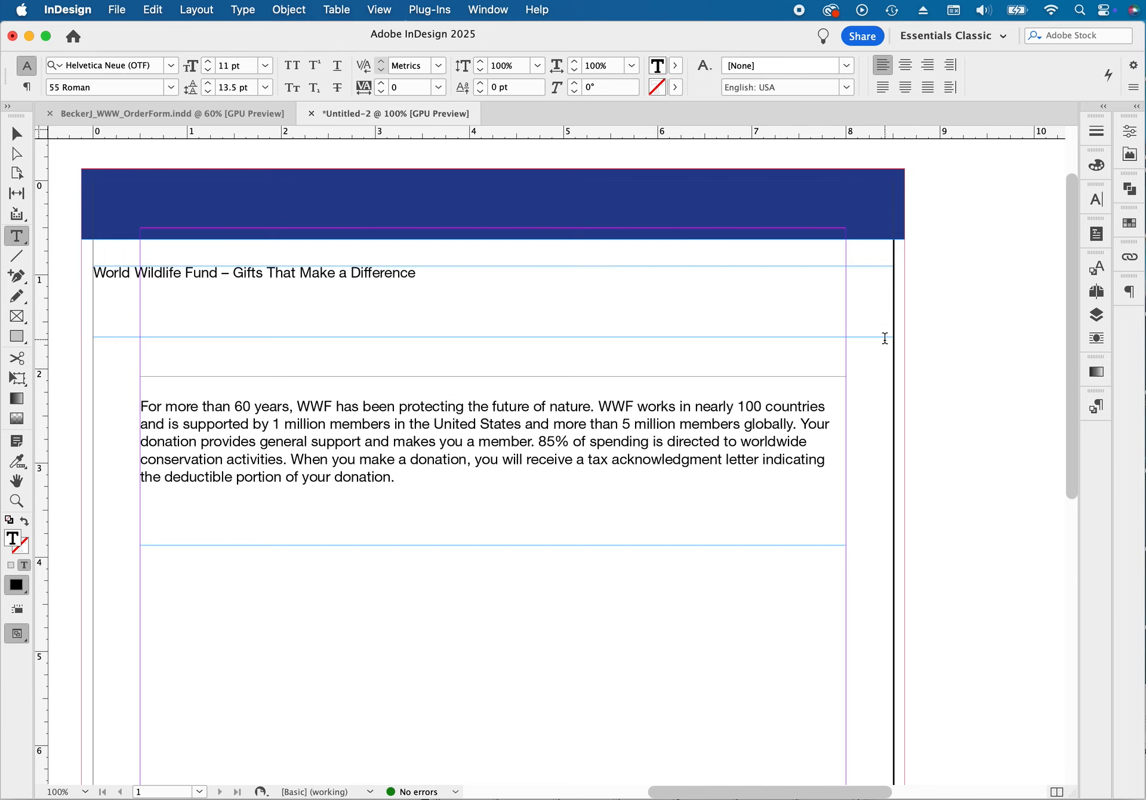
# Step: Format the whole pasted heading in All Caps with the 85 Heavy font style
pyautogui.press('super+a')
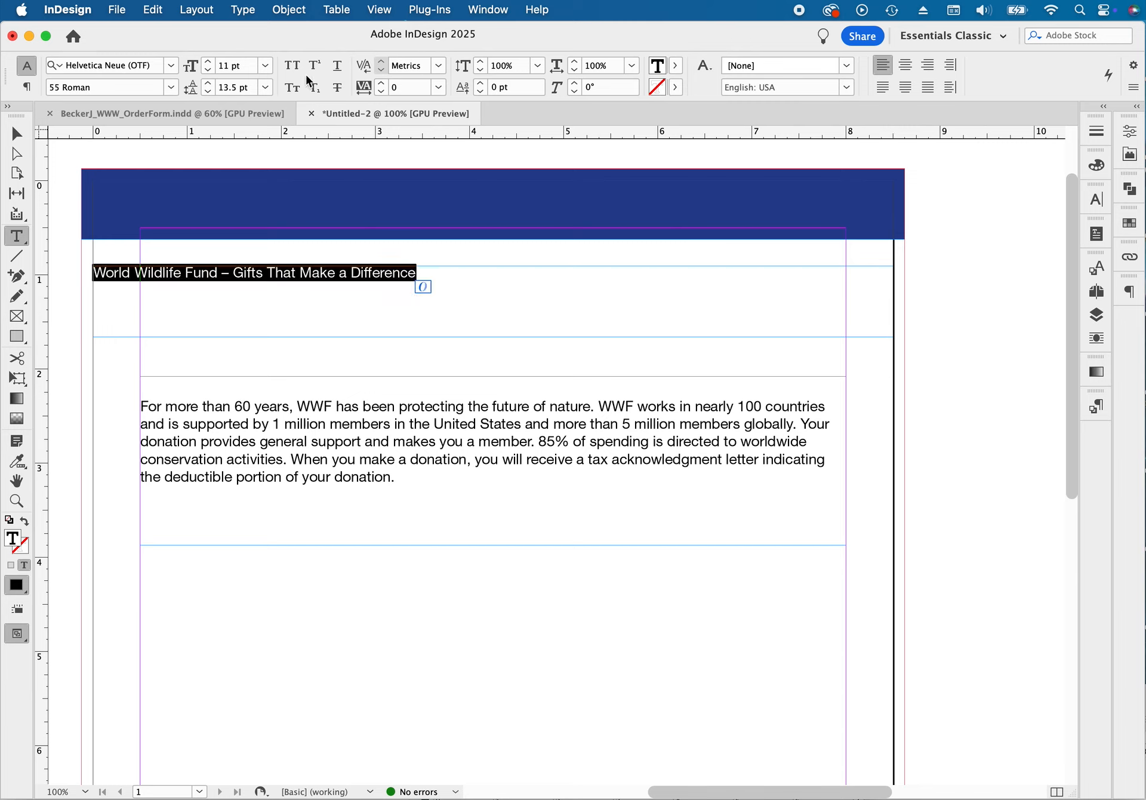
pyautogui.click(291, 68)
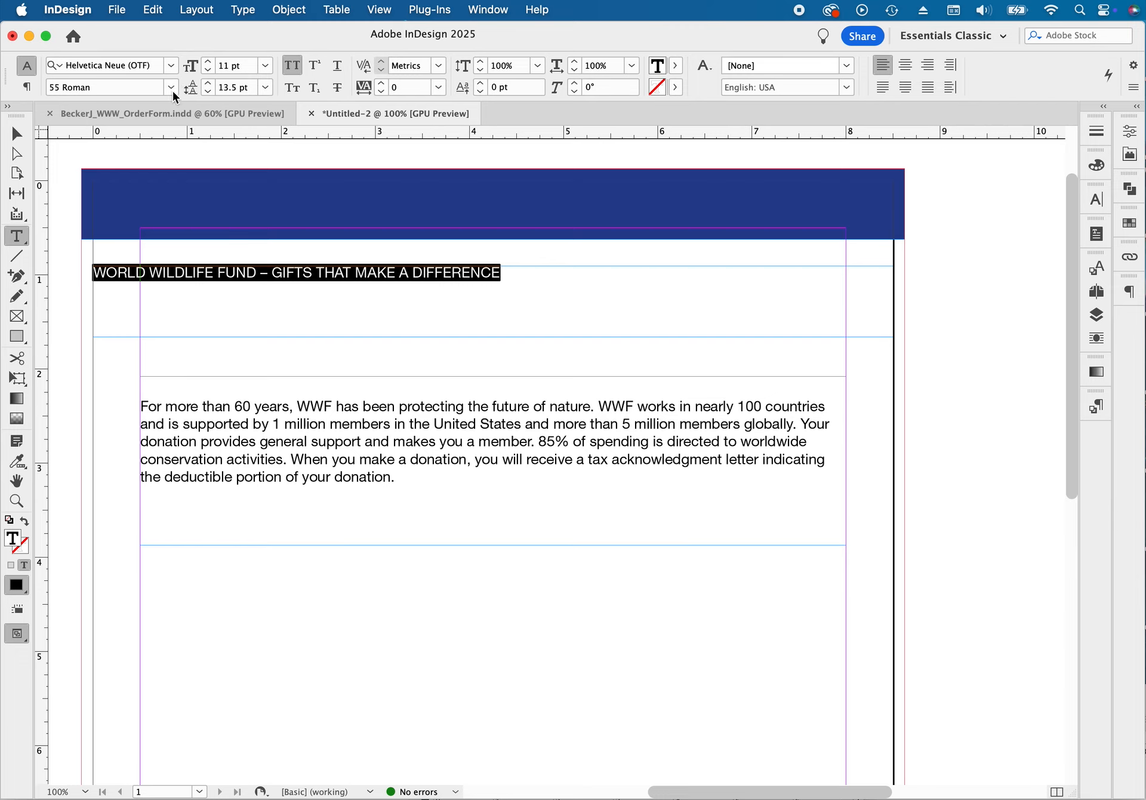
pyautogui.click(170, 88)
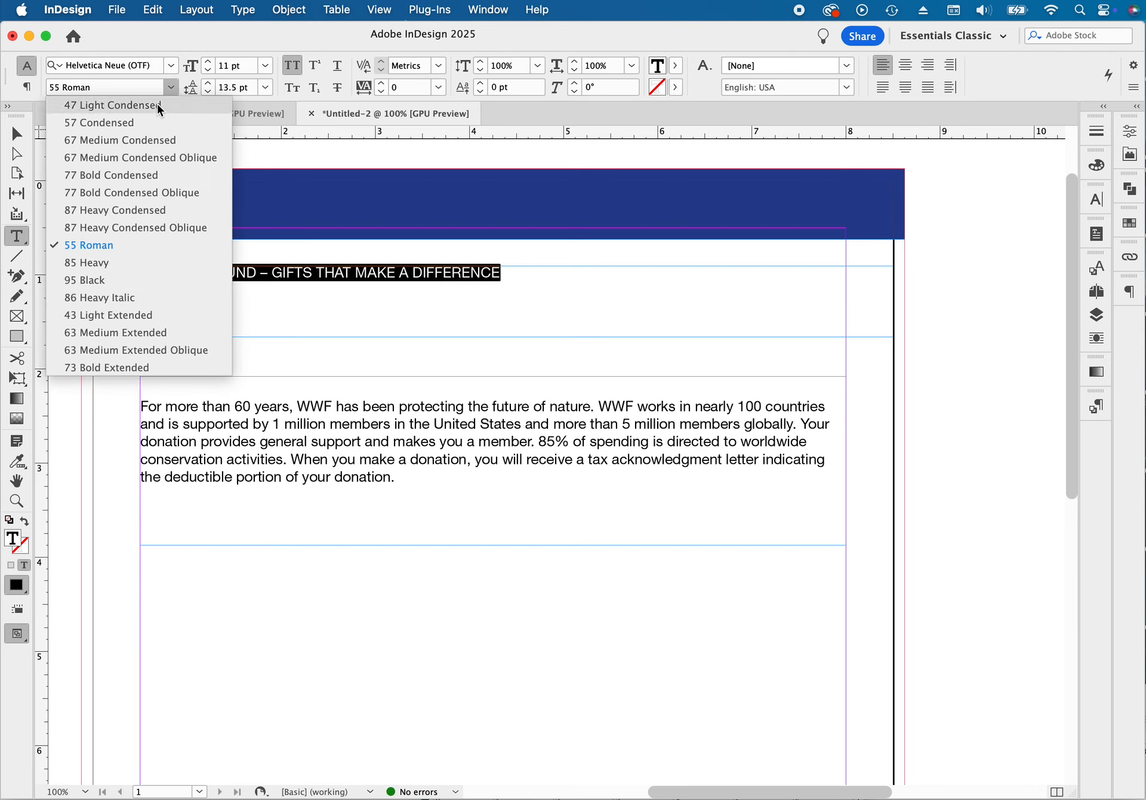
pyautogui.click(123, 261)
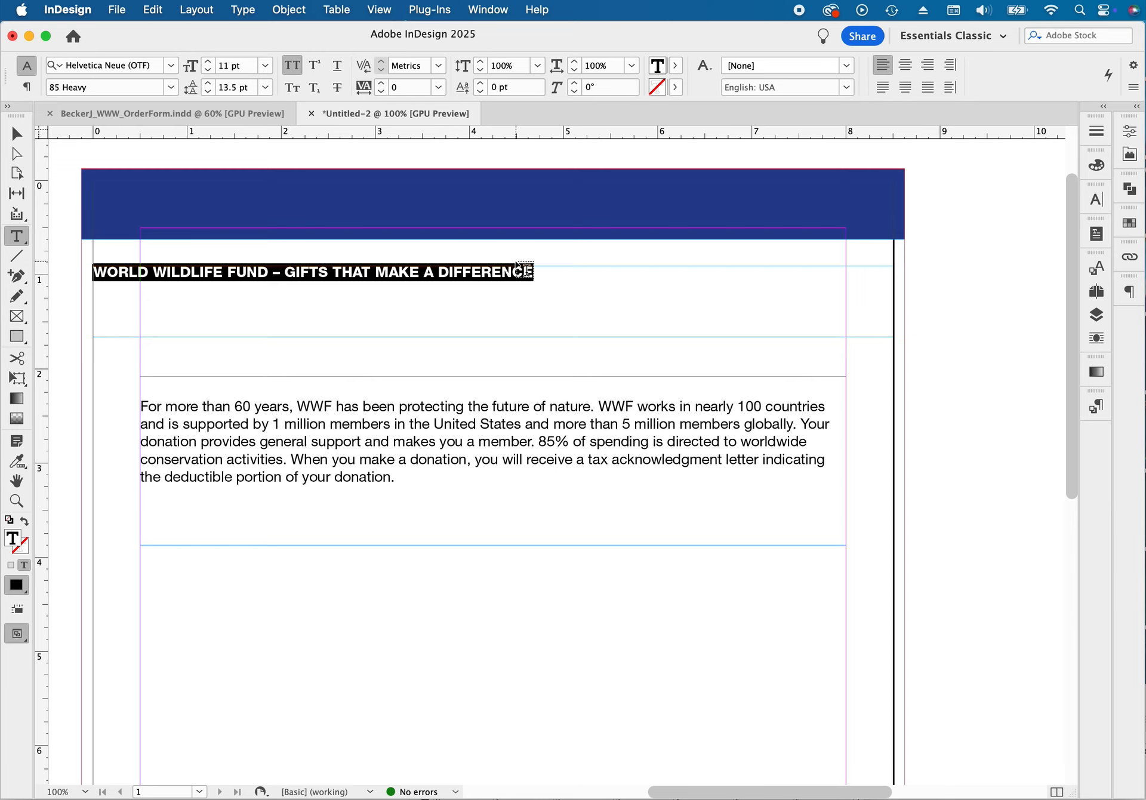
pyautogui.press('super+shift+equal')
pyautogui.press('super+shift+equal')
pyautogui.press('super+shift+equal')
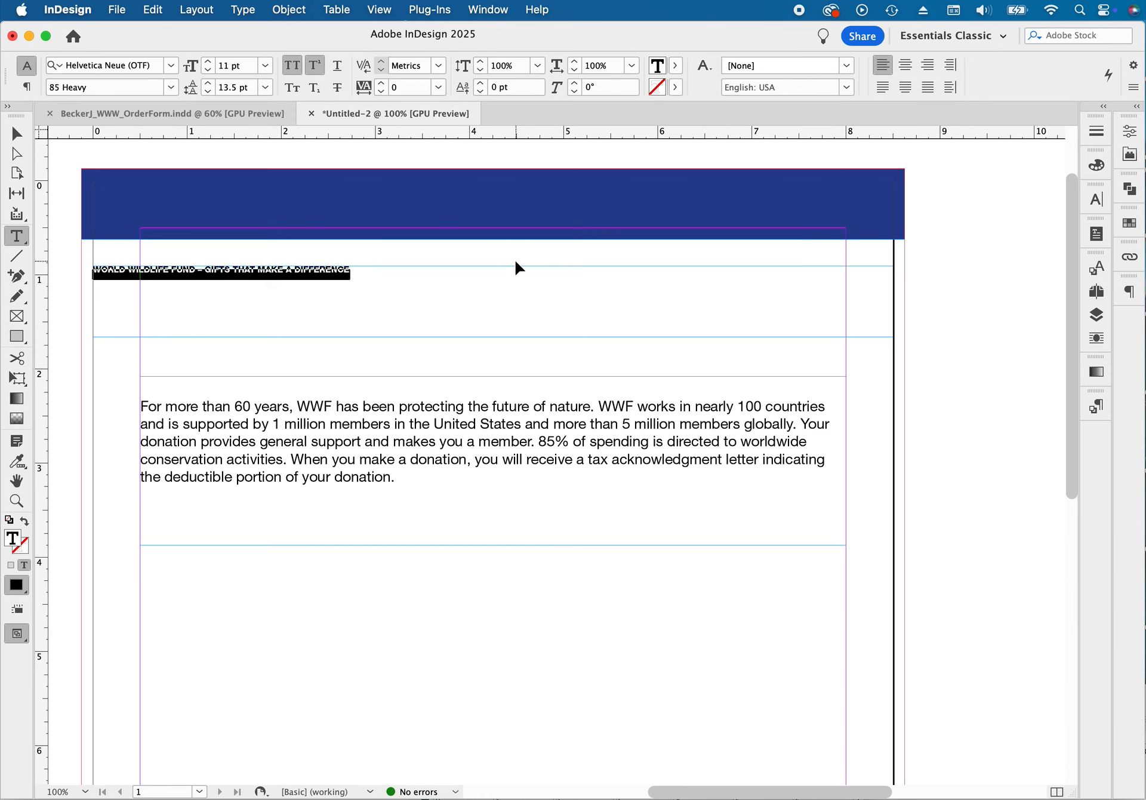
pyautogui.press('super+alt+equal')
pyautogui.press('super+0')
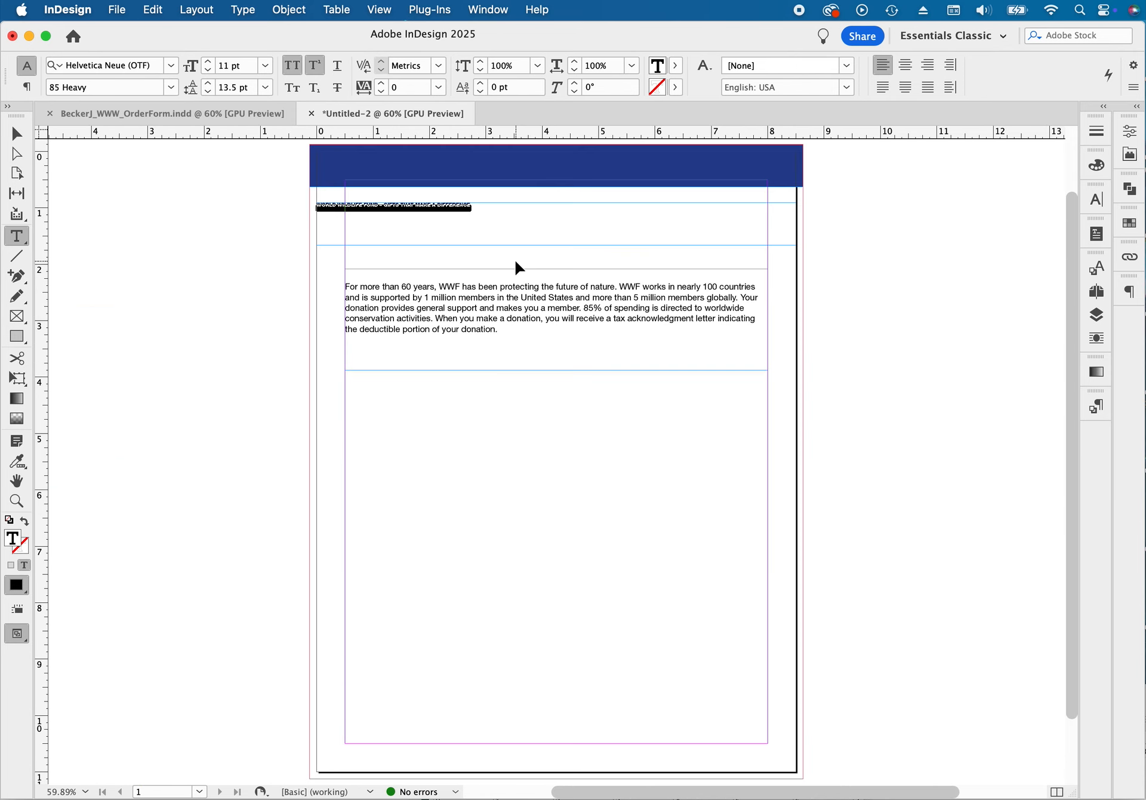
pyautogui.click(21, 136)
pyautogui.click(486, 215)
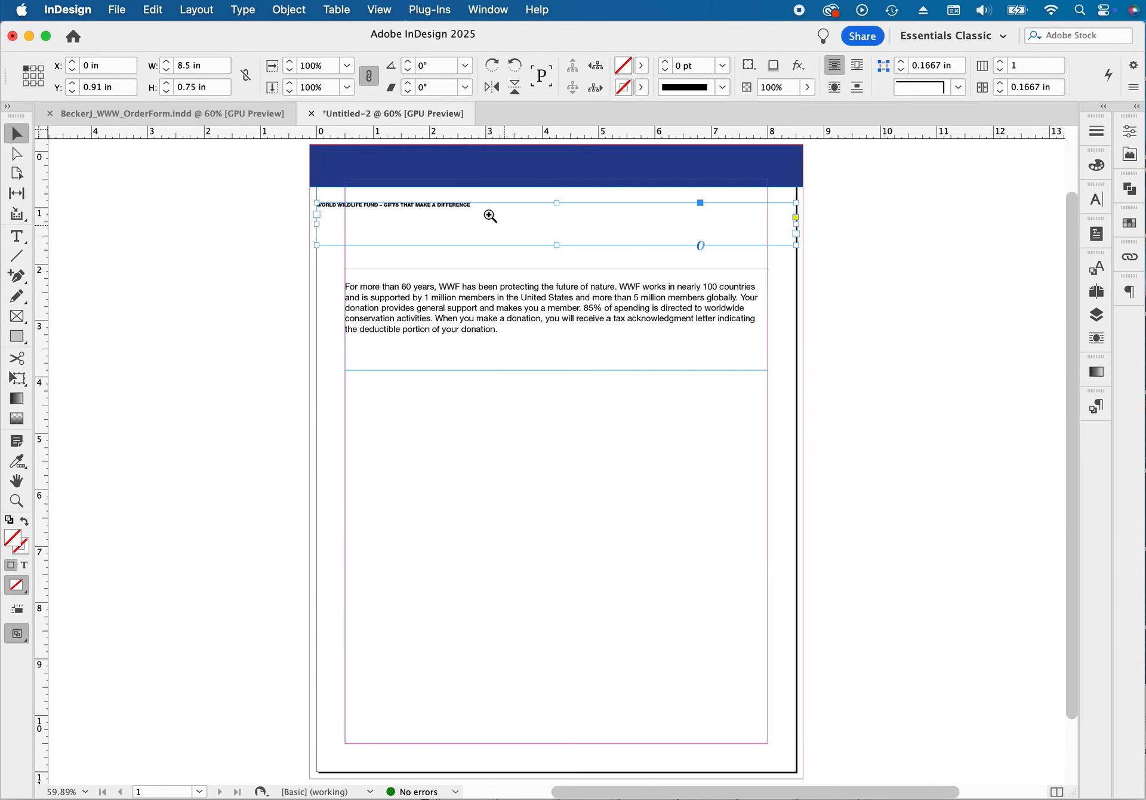
pyautogui.keyDown('super'); pyautogui.click(485, 322); pyautogui.keyUp('super')
pyautogui.keyDown('super'); pyautogui.click(539, 392); pyautogui.keyUp('super')
pyautogui.moveTo(576, 363); pyautogui.dragTo(439, 297)
pyautogui.keyDown('super'); pyautogui.click(514, 350); pyautogui.keyUp('super')
pyautogui.moveTo(572, 360); pyautogui.dragTo(603, 295)
pyautogui.keyDown('alt'); pyautogui.keyDown('super'); pyautogui.click(603, 294); pyautogui.keyUp('super'); pyautogui.keyUp('alt')
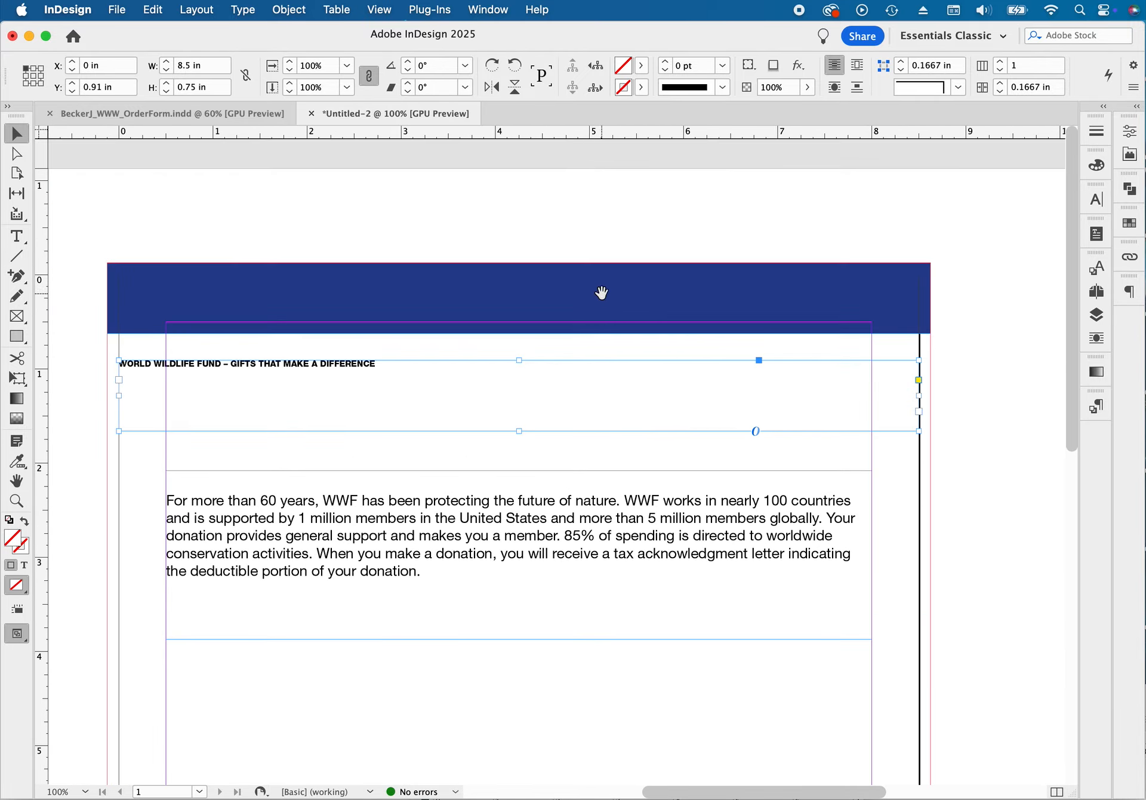
# Step: Set the heading to 17 pt type with 17 pt leading, and align it to the center of its frame
pyautogui.scroll(-2, 543, 225)
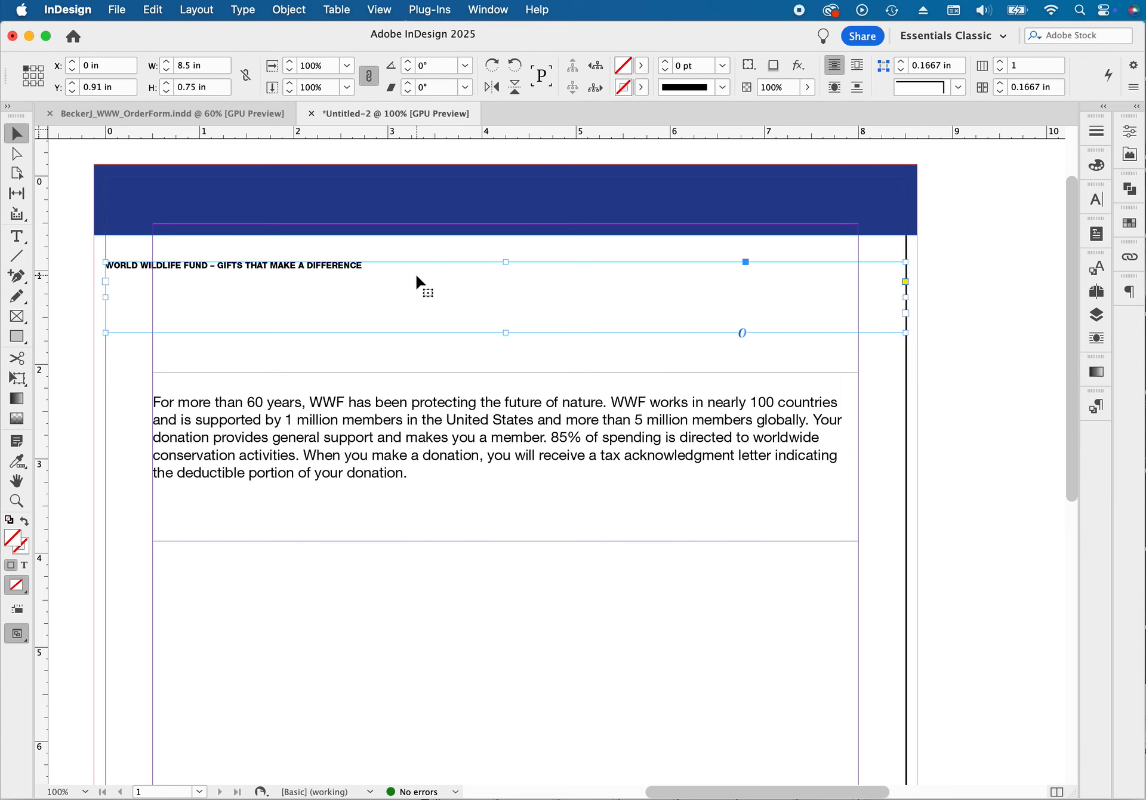
pyautogui.doubleClick(371, 266)
pyautogui.tripleClick(368, 265)
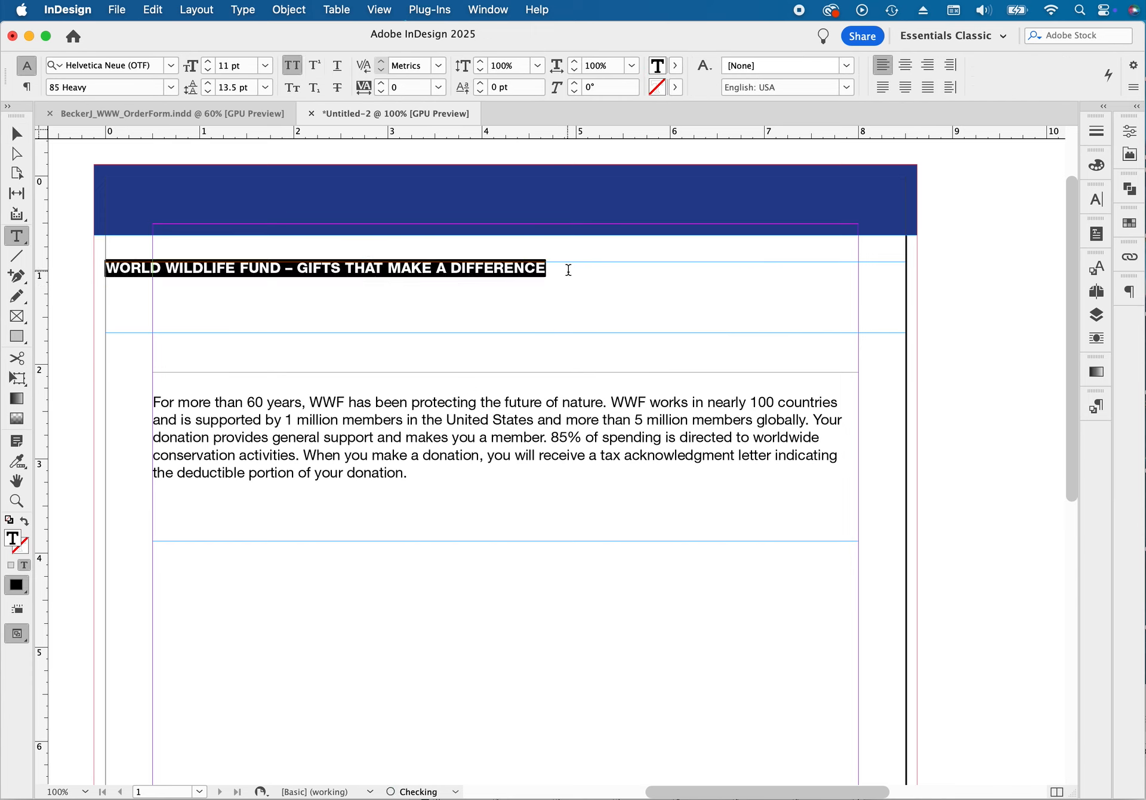
pyautogui.click(207, 61)
pyautogui.click(207, 61)
pyautogui.click(207, 61)
pyautogui.click(208, 61)
pyautogui.click(209, 61)
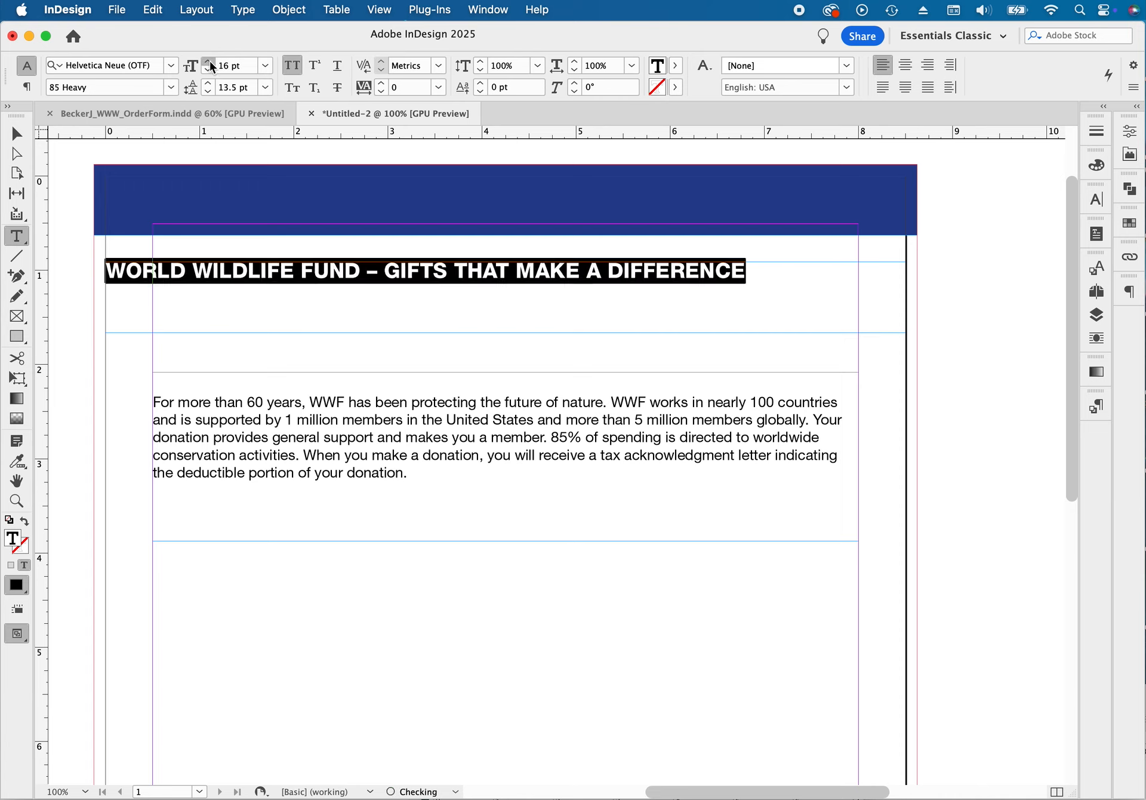
pyautogui.click(209, 60)
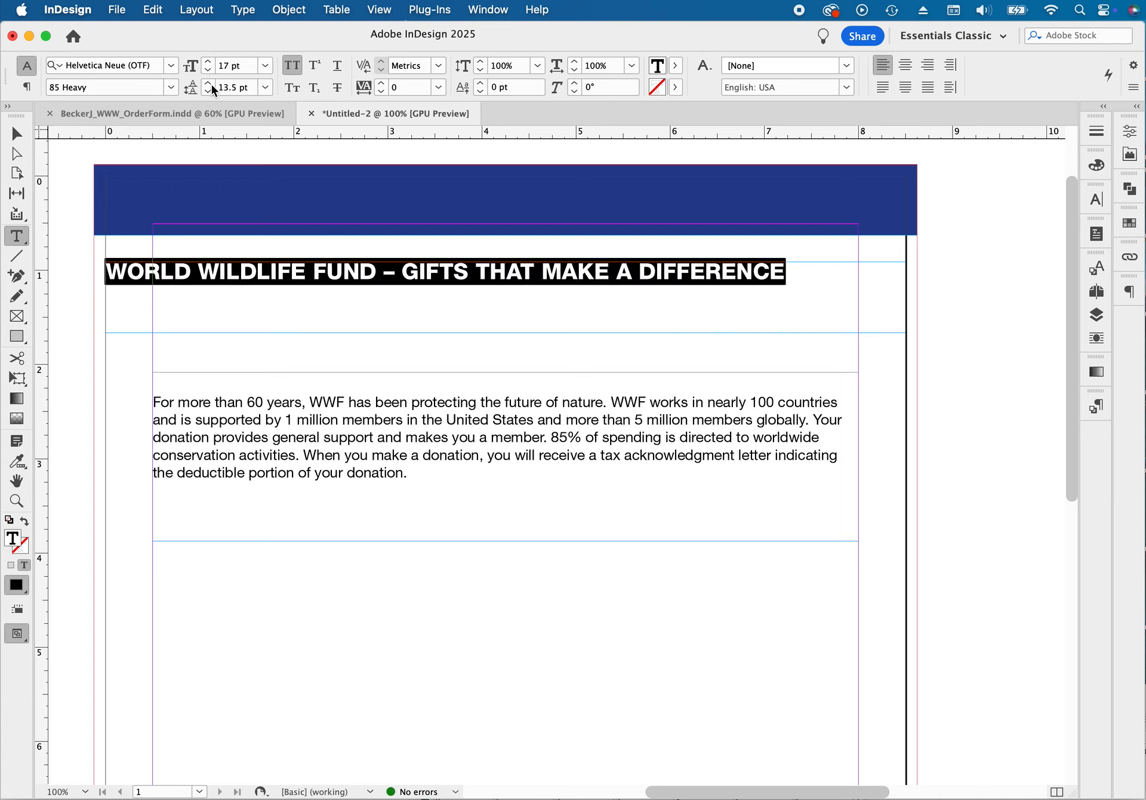
pyautogui.click(207, 82)
pyautogui.click(904, 65)
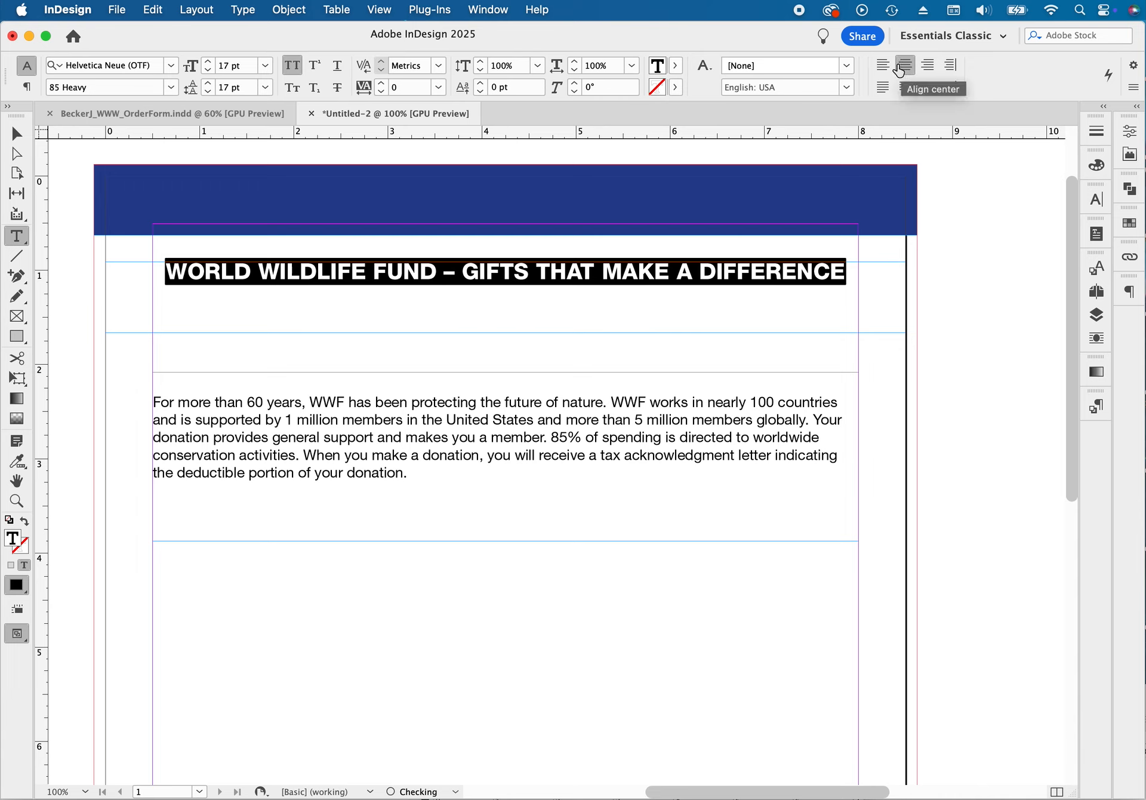
# Step: Increase the heading's font size to 18 pt and reduce its horizontal scale to 98%, fitting it between the margins
pyautogui.click(208, 62)
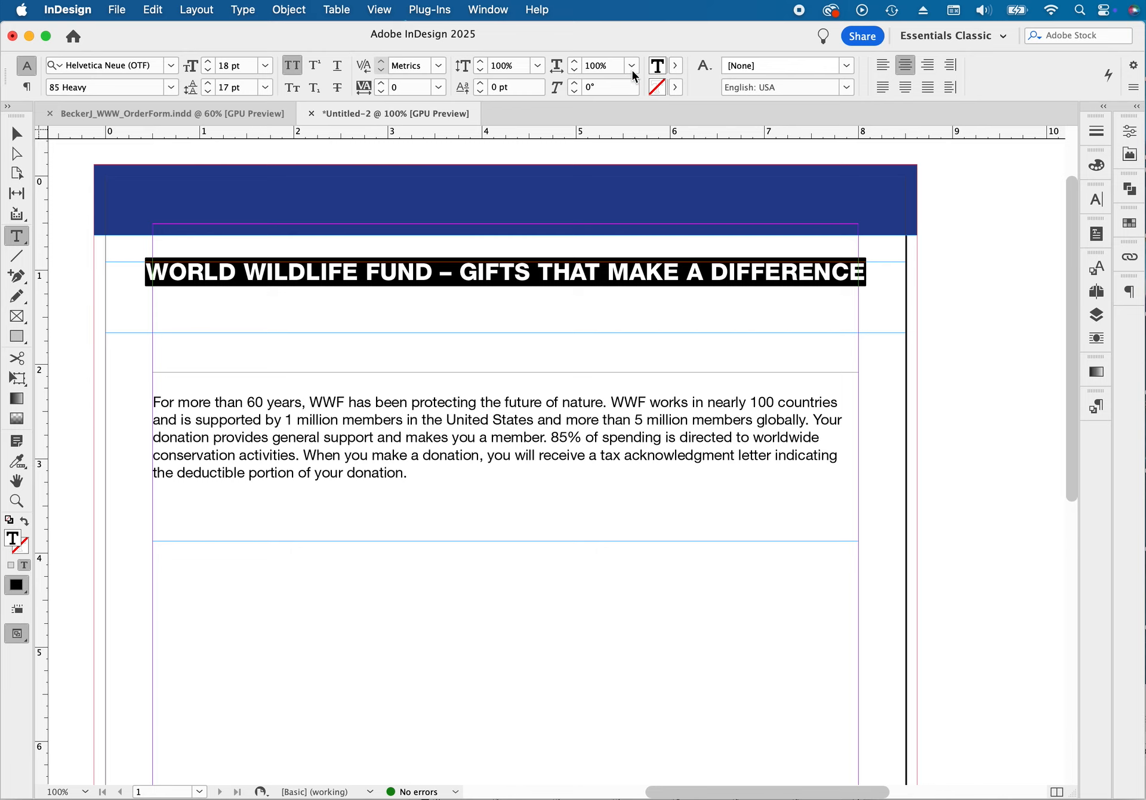
pyautogui.click(573, 71)
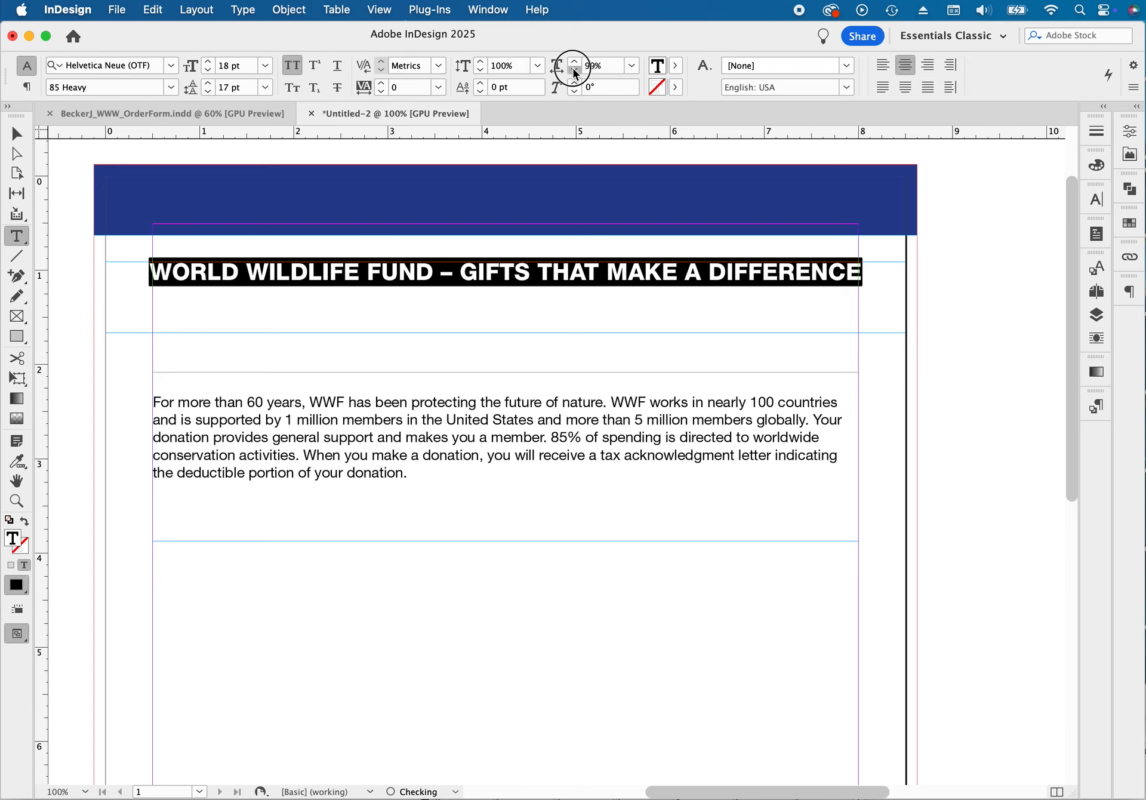
pyautogui.click(573, 72)
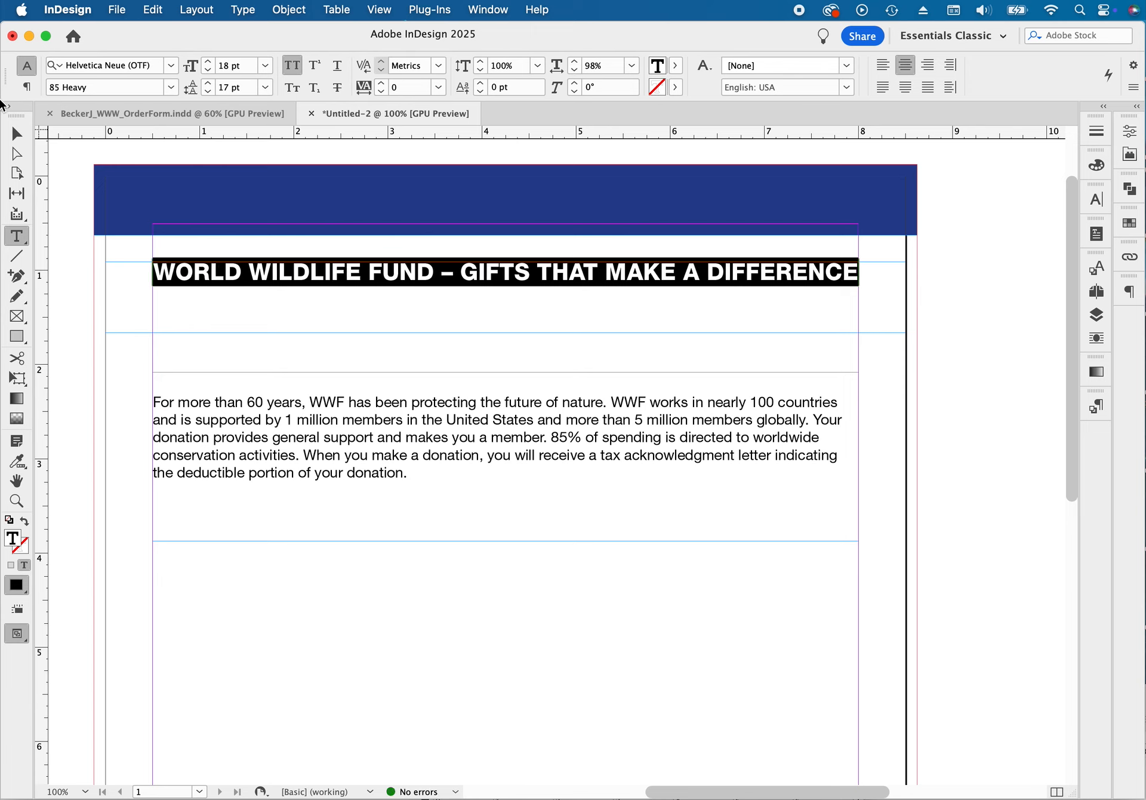
# Step: Move the heading's text frame up onto the blue bar and nudge it down to Y 0.3056 in
pyautogui.click(16, 133)
pyautogui.moveTo(541, 280); pyautogui.dragTo(554, 230)
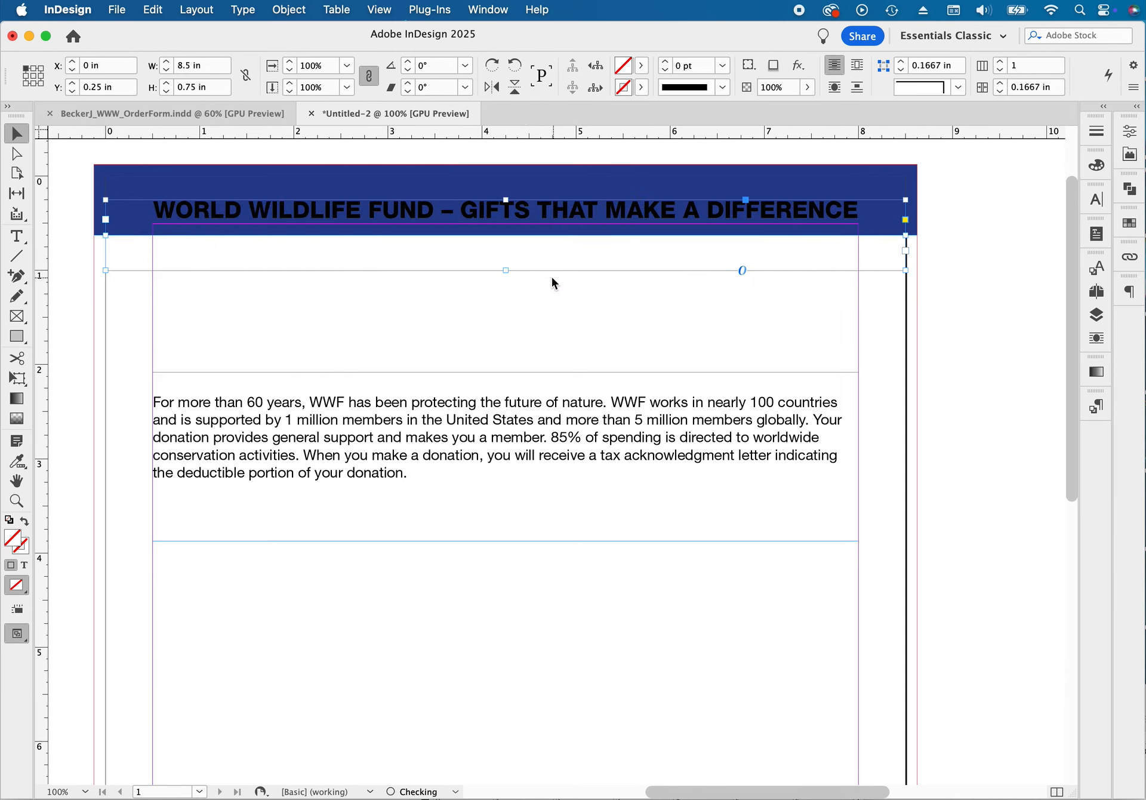
pyautogui.press('Down')
pyautogui.press('Down')
pyautogui.press('Down')
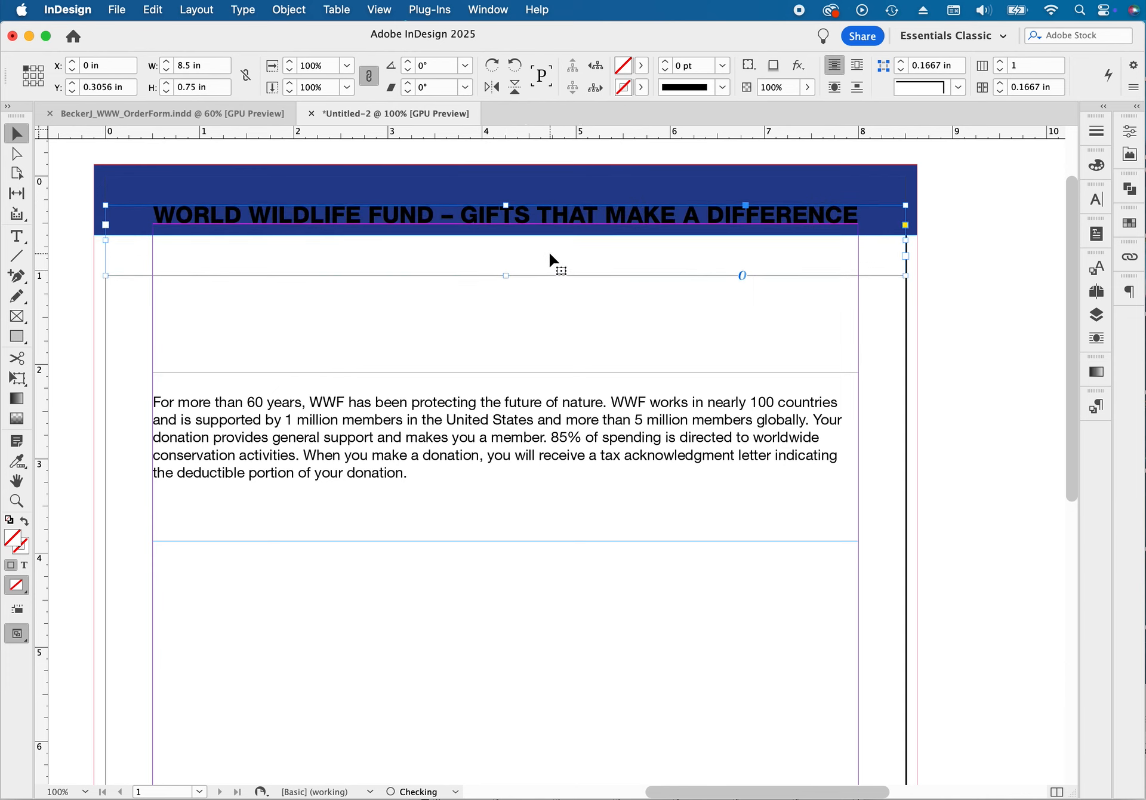
# Step: Recolor the entire heading text with the [Paper] swatch
pyautogui.doubleClick(559, 216)
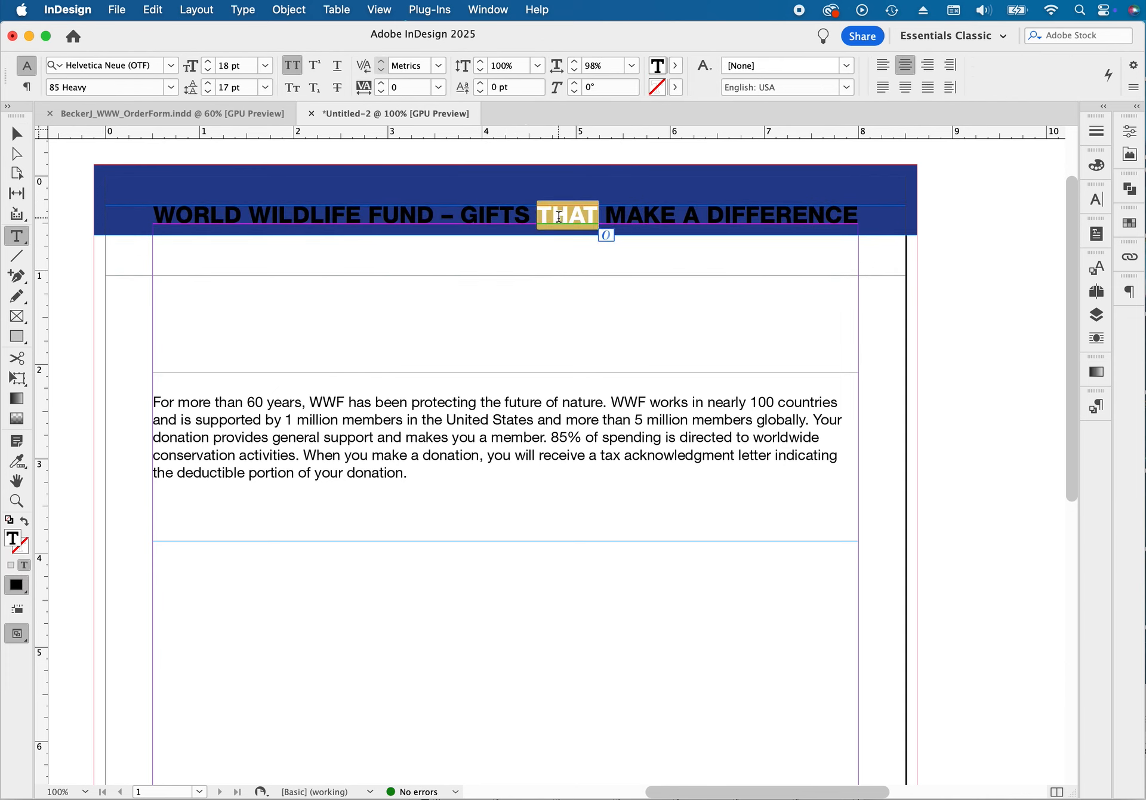
pyautogui.tripleClick(560, 216)
pyautogui.click(675, 66)
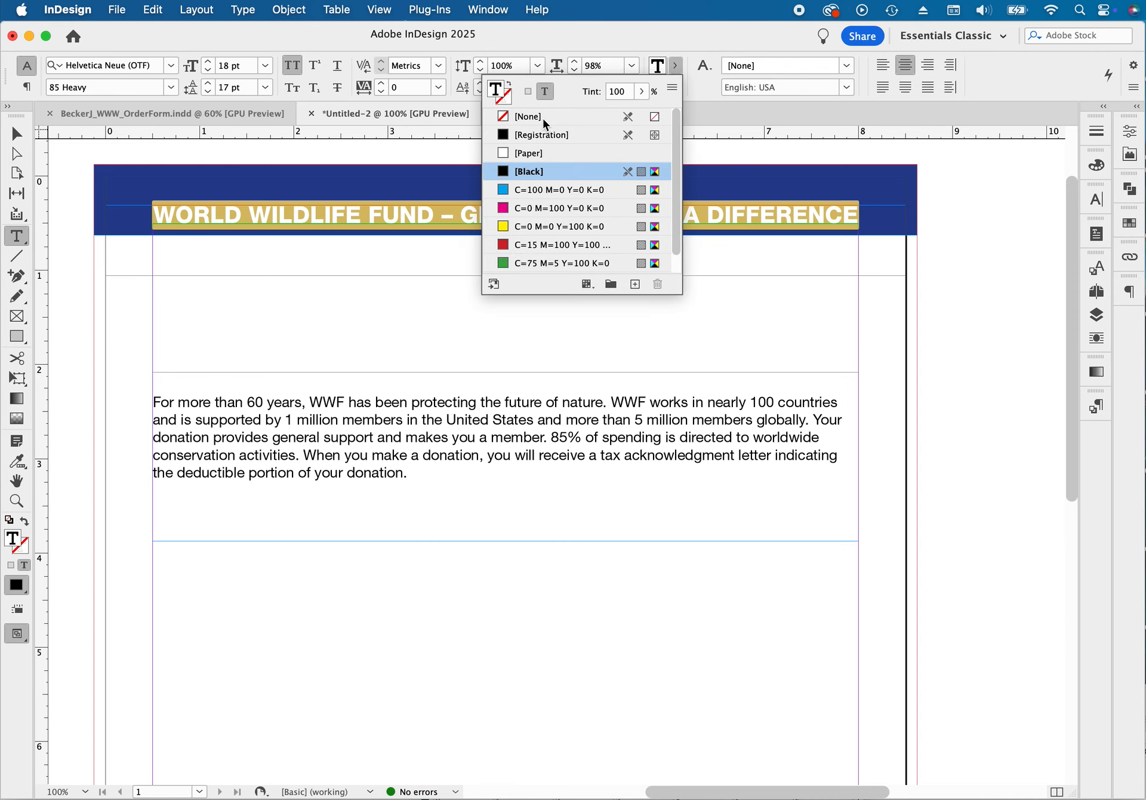
pyautogui.click(525, 153)
pyautogui.click(17, 133)
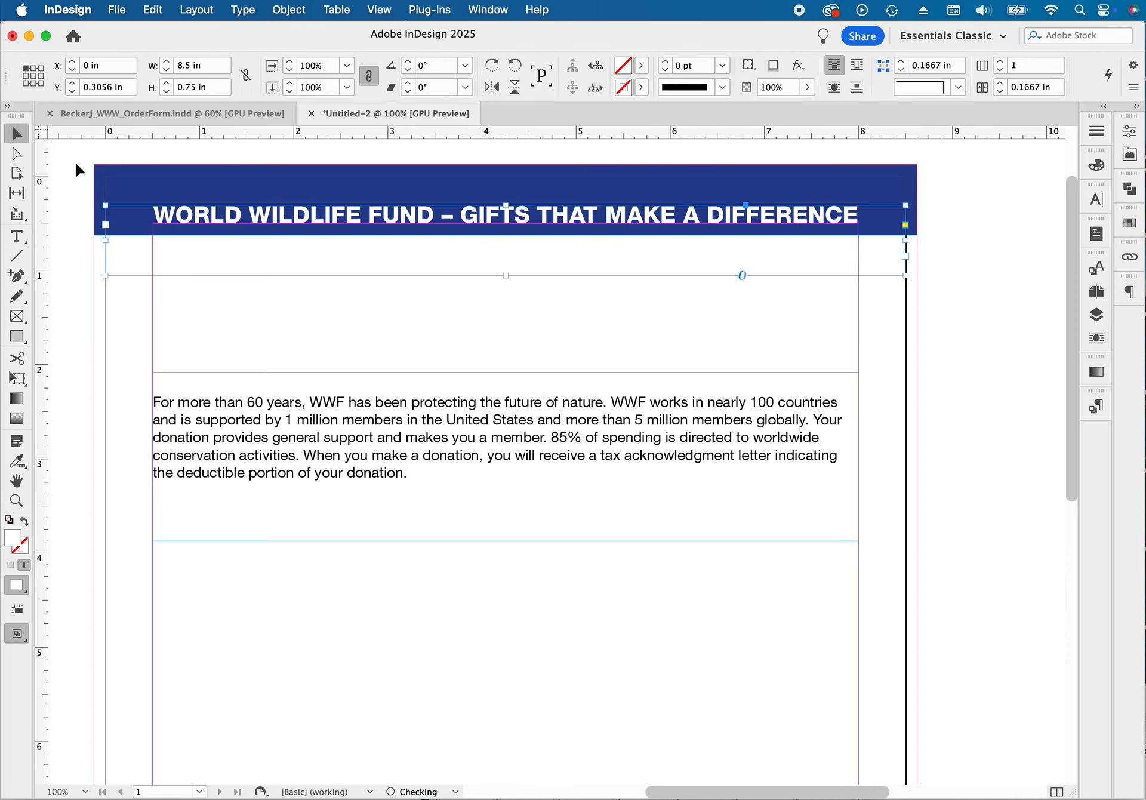
# Step: Shorten the heading's text frame to about 0.32 in high, ending it at the blue bar's lower edge
pyautogui.click(944, 278)
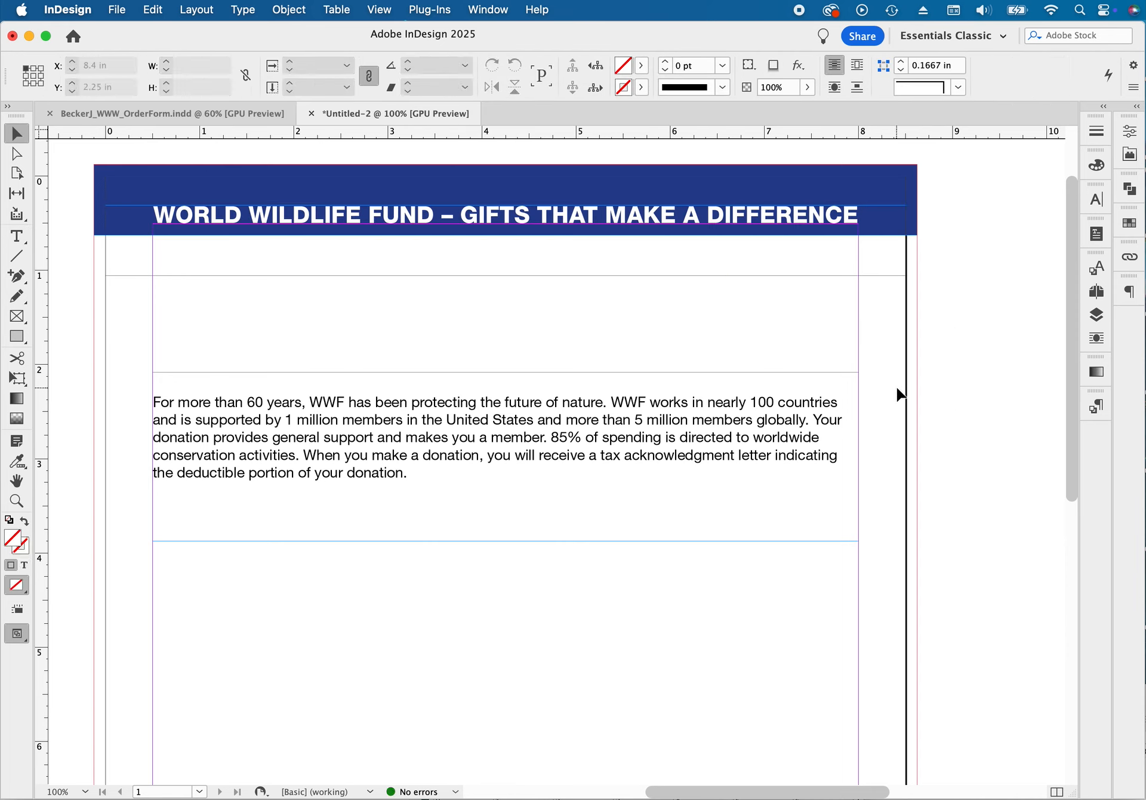
pyautogui.click(506, 271)
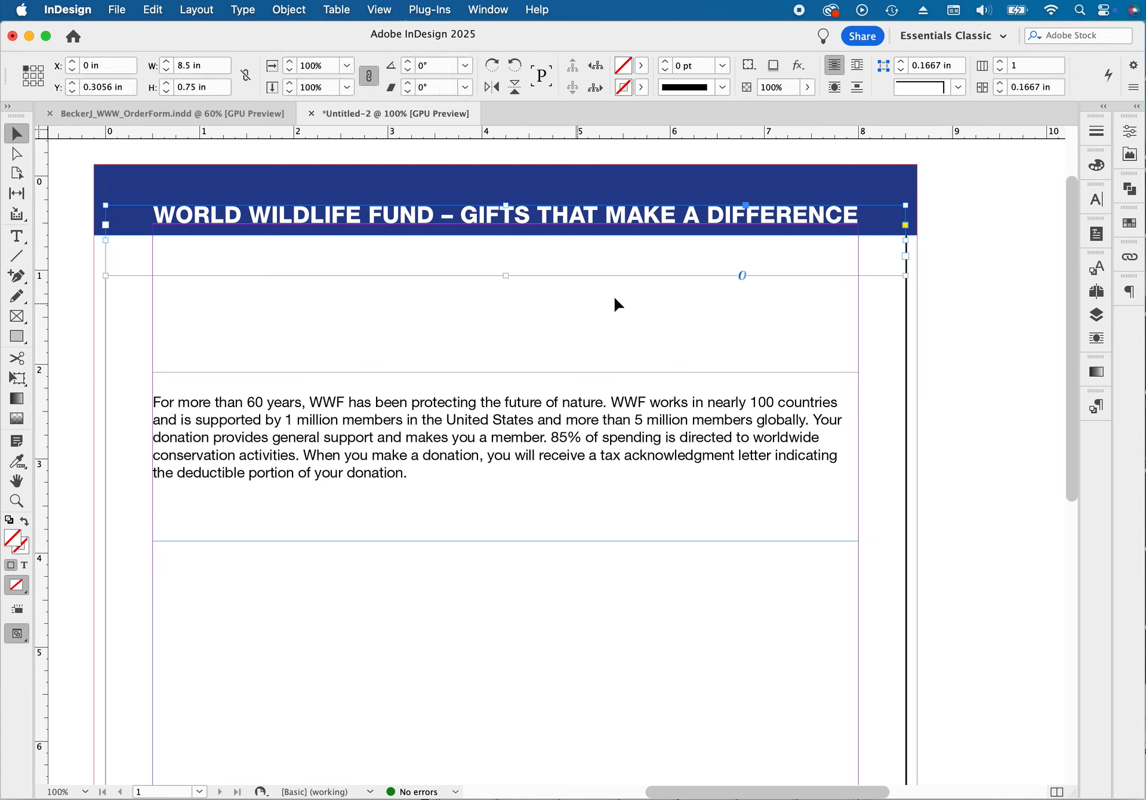
pyautogui.moveTo(505, 274); pyautogui.dragTo(502, 238)
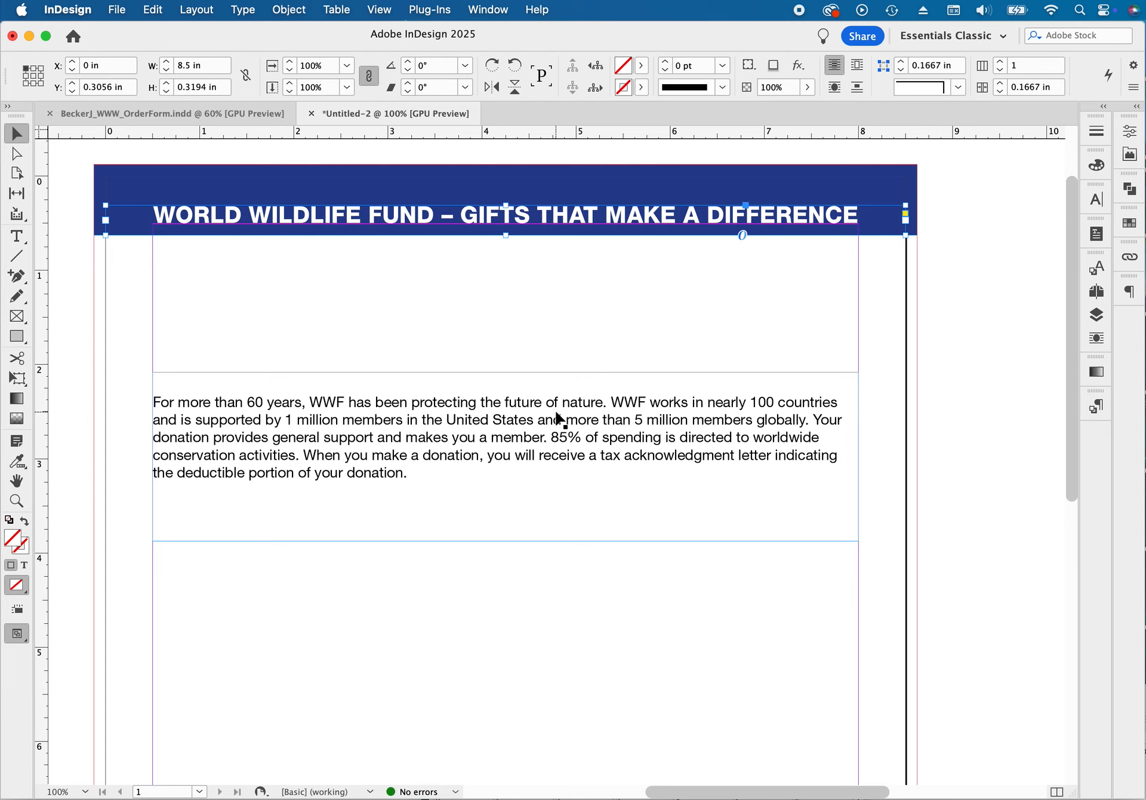
pyautogui.click(581, 413)
pyautogui.click(705, 439)
pyautogui.moveTo(704, 439); pyautogui.dragTo(700, 353)
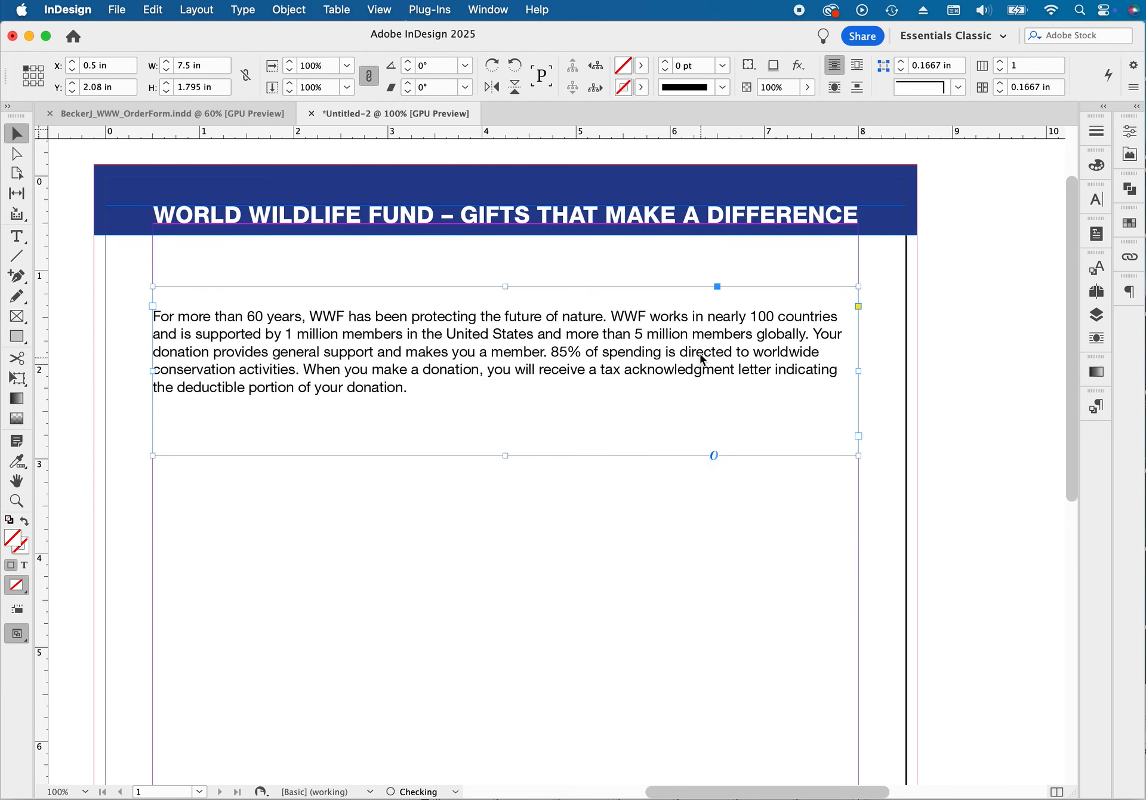
pyautogui.doubleClick(220, 292)
pyautogui.click(207, 293)
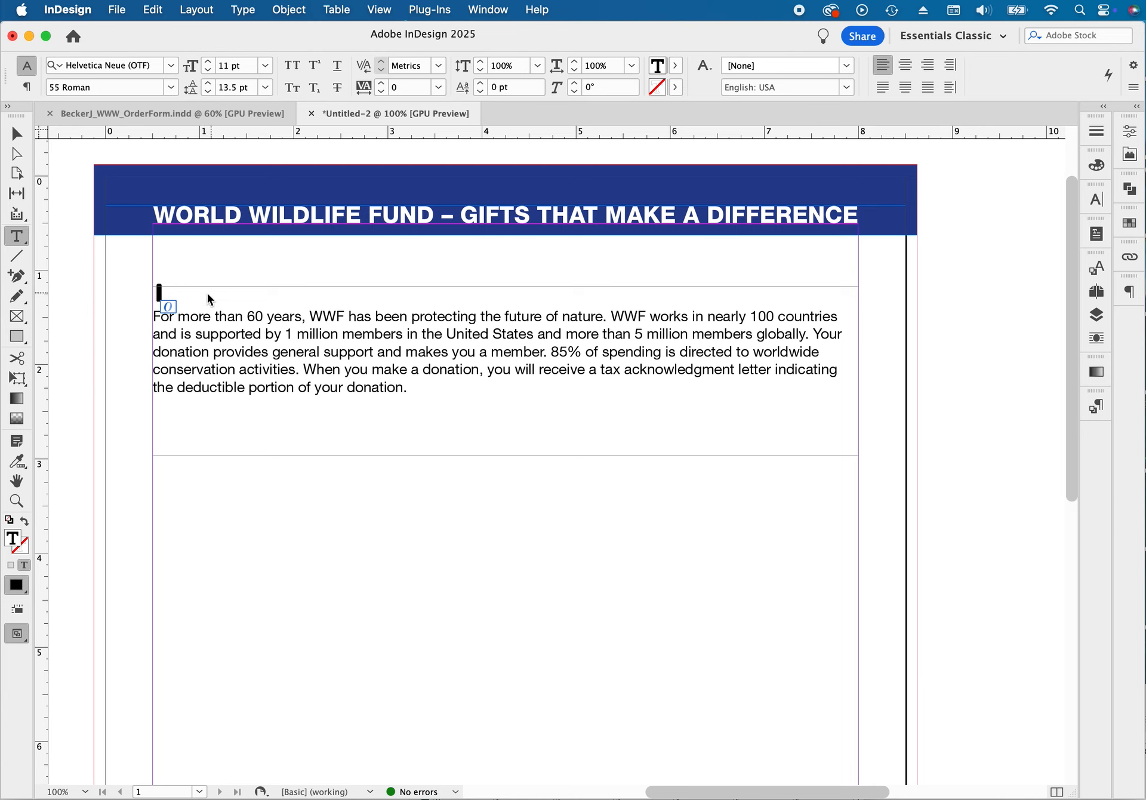
pyautogui.click(280, 335)
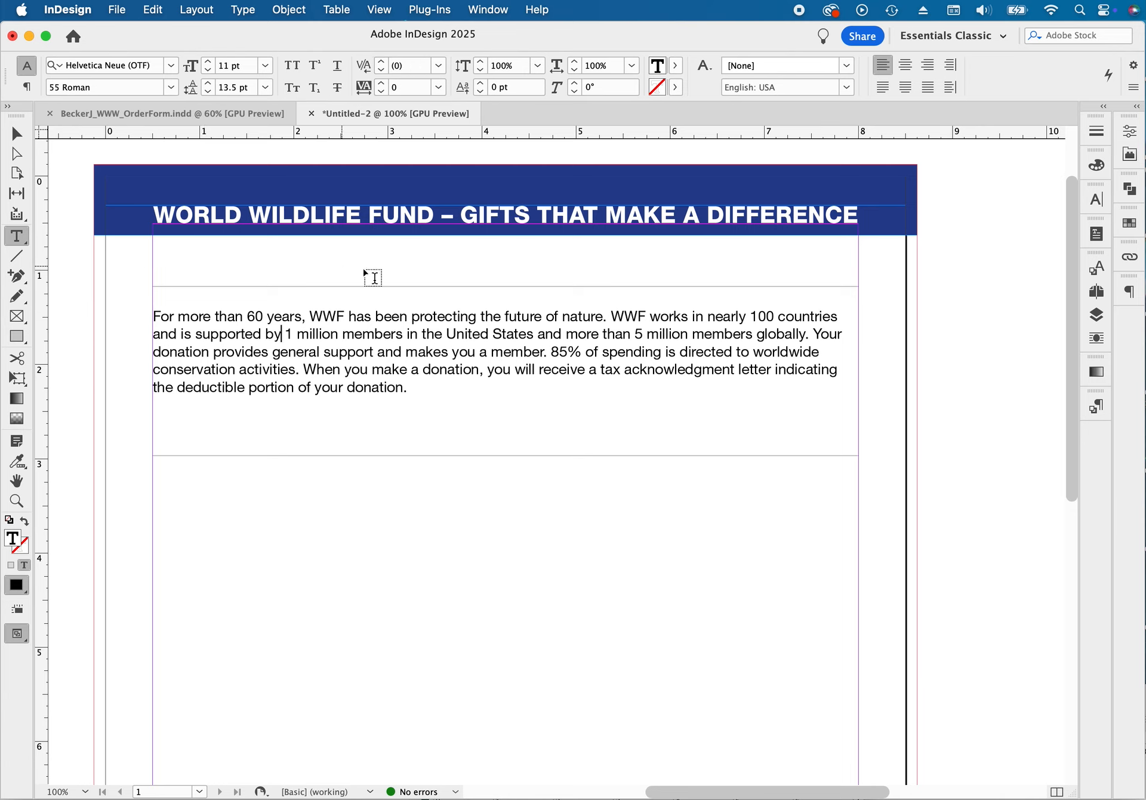
pyautogui.click(17, 133)
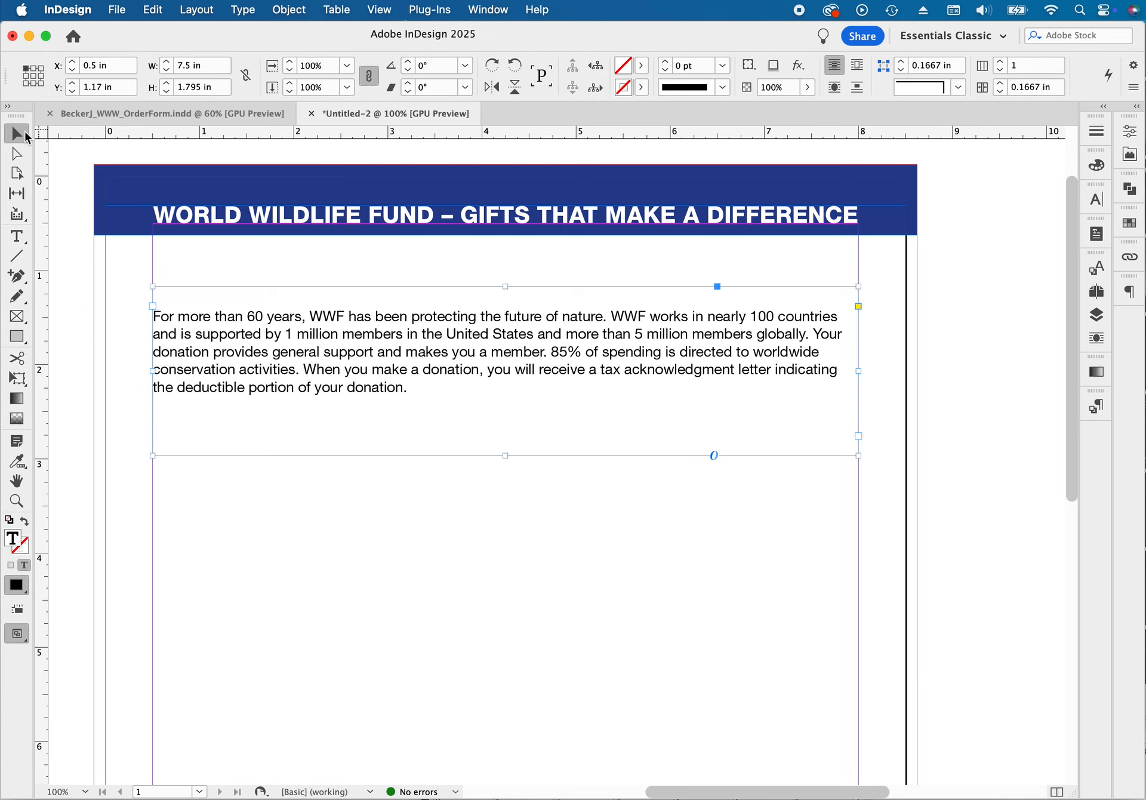
pyautogui.click(376, 10)
pyautogui.moveTo(496, 391)
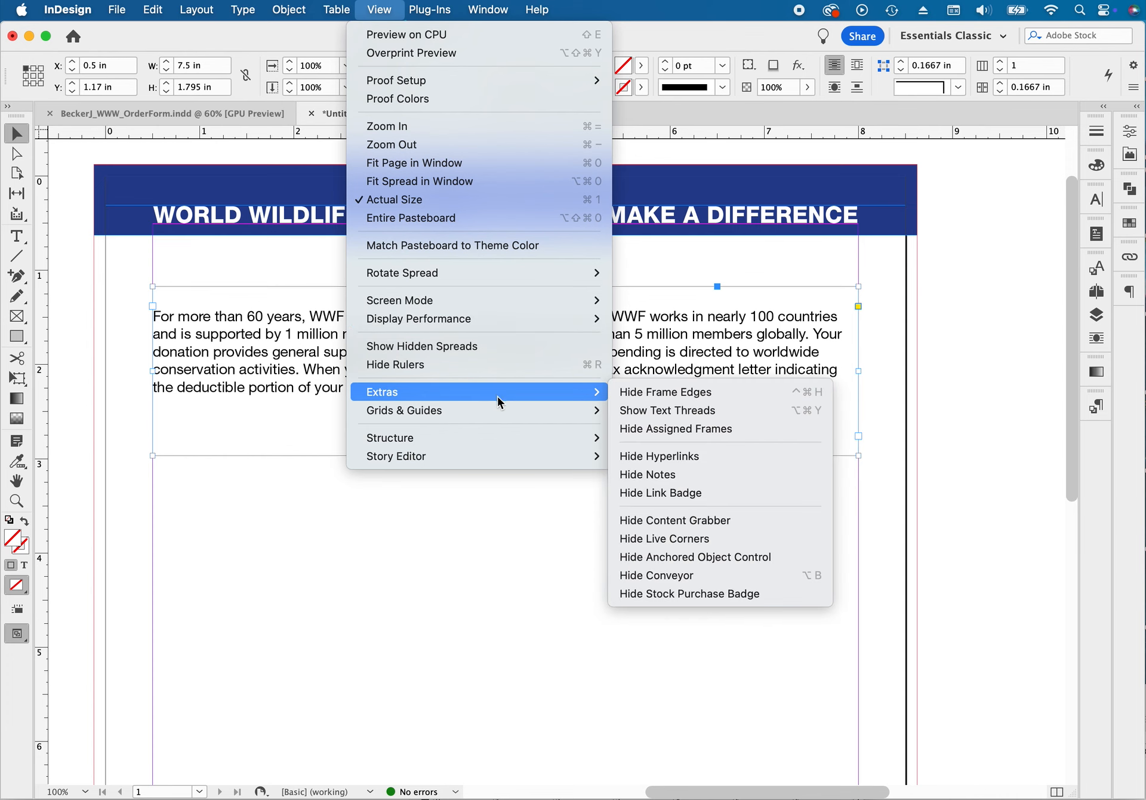
pyautogui.click(674, 411)
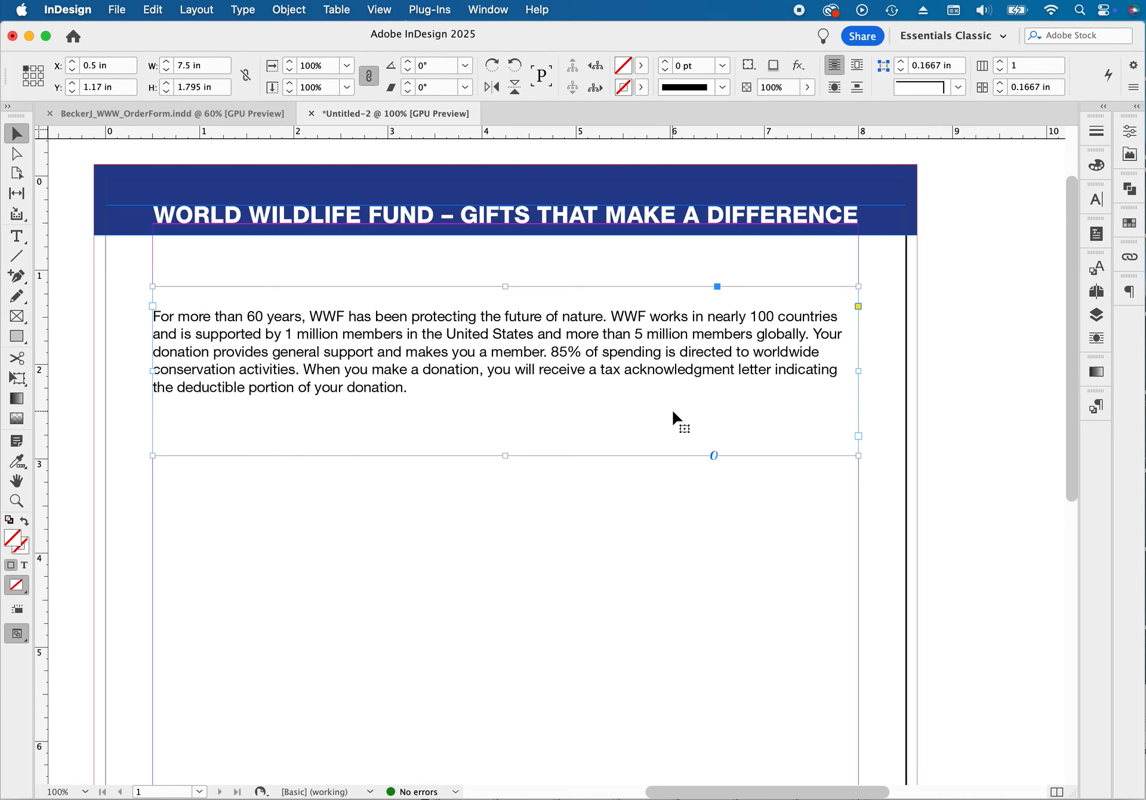
pyautogui.press('super+z')
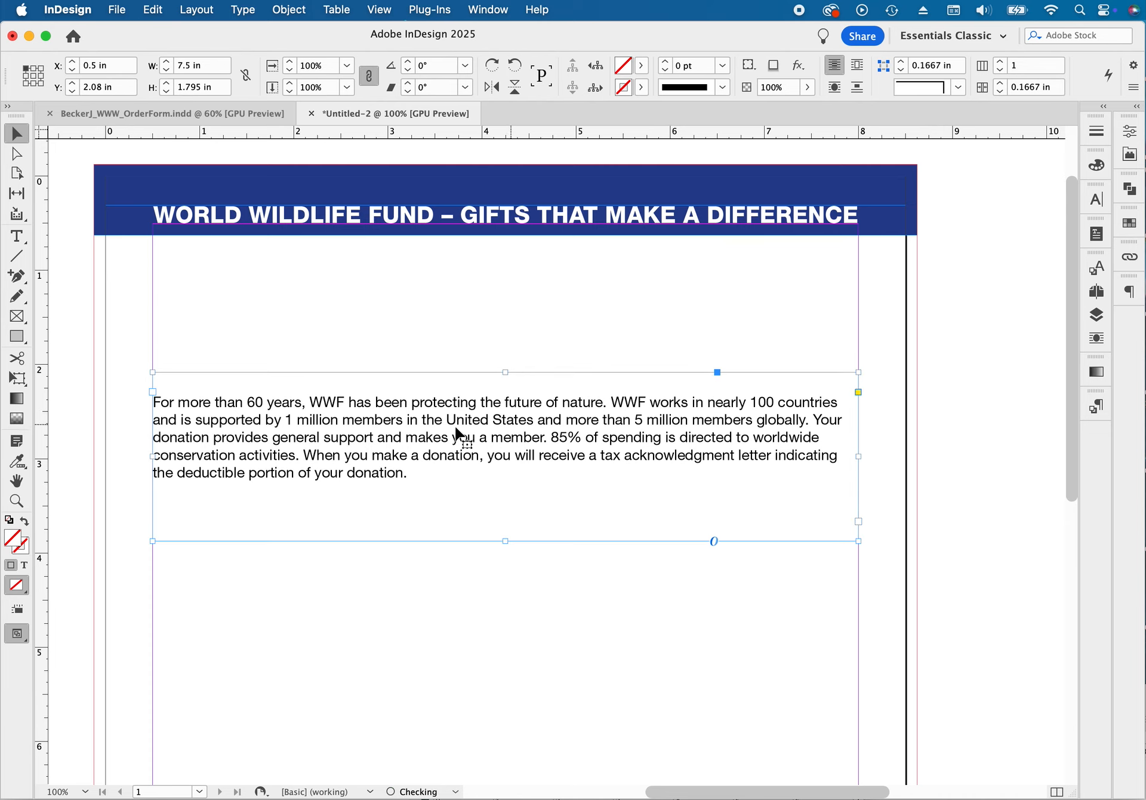
# Step: Move the body text frame up to Y 1.15 in and delete the blank line above its paragraph
pyautogui.moveTo(486, 436); pyautogui.dragTo(488, 348)
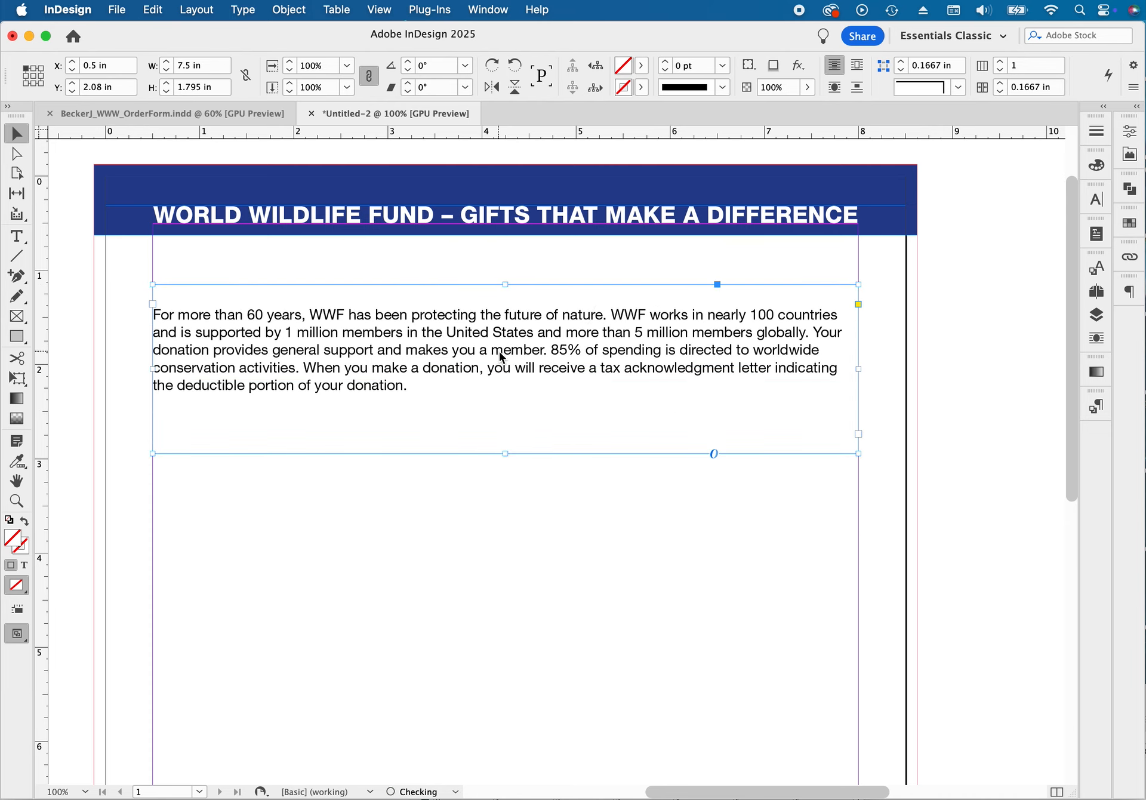
pyautogui.doubleClick(186, 292)
pyautogui.moveTo(156, 289); pyautogui.dragTo(187, 289)
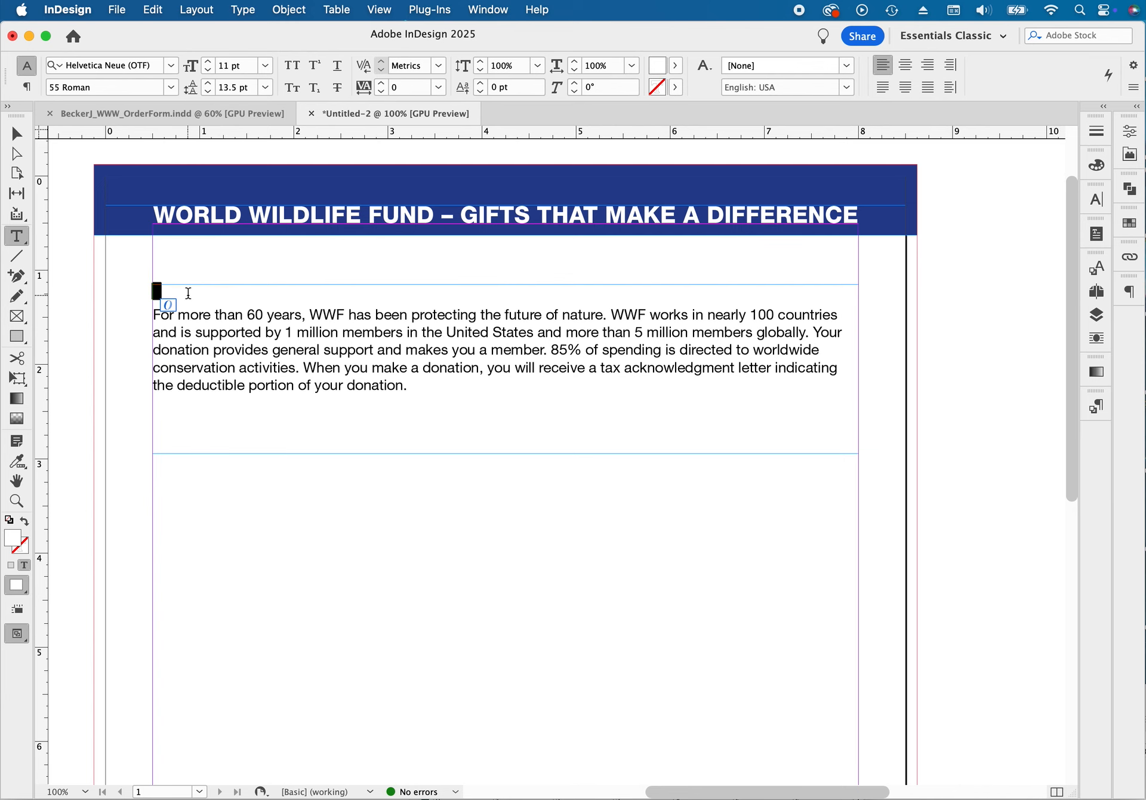
pyautogui.press('BackSpace')
pyautogui.click(17, 134)
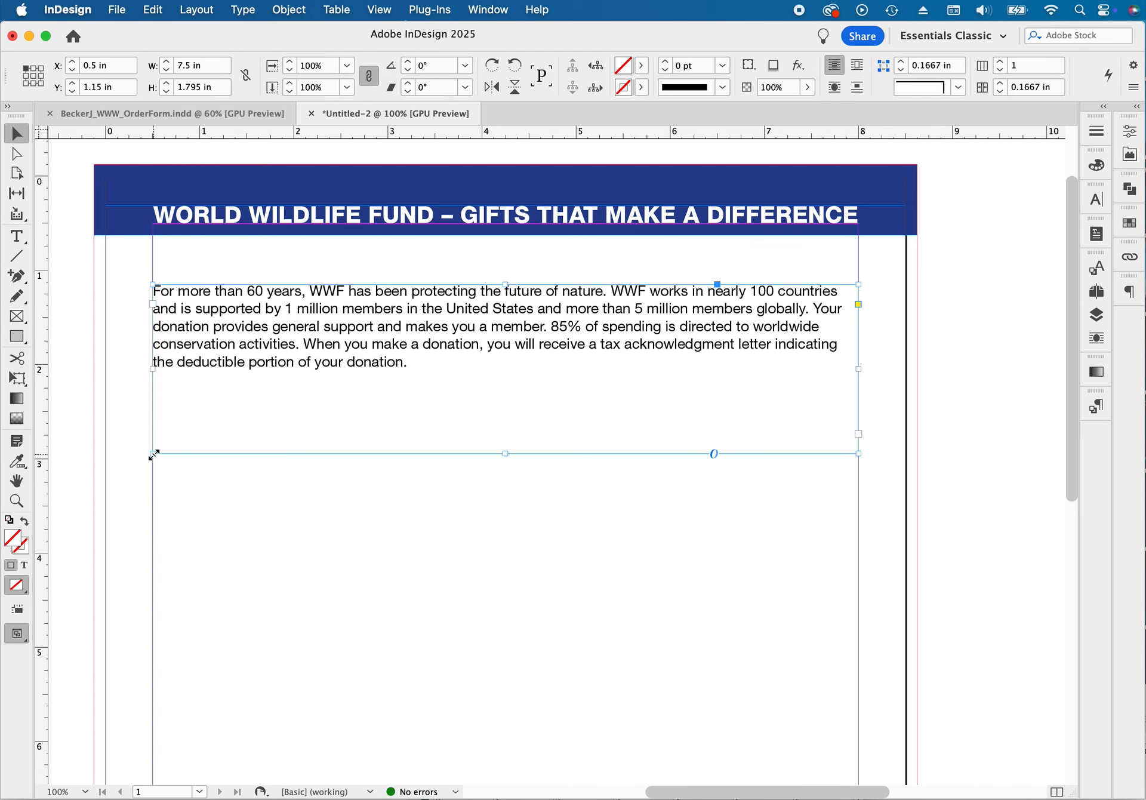
# Step: Resize the body text frame from its lower-left corner to 5.92 in by 1.4 in, and move it up to Y 0.95 in
pyautogui.moveTo(154, 454); pyautogui.dragTo(301, 416)
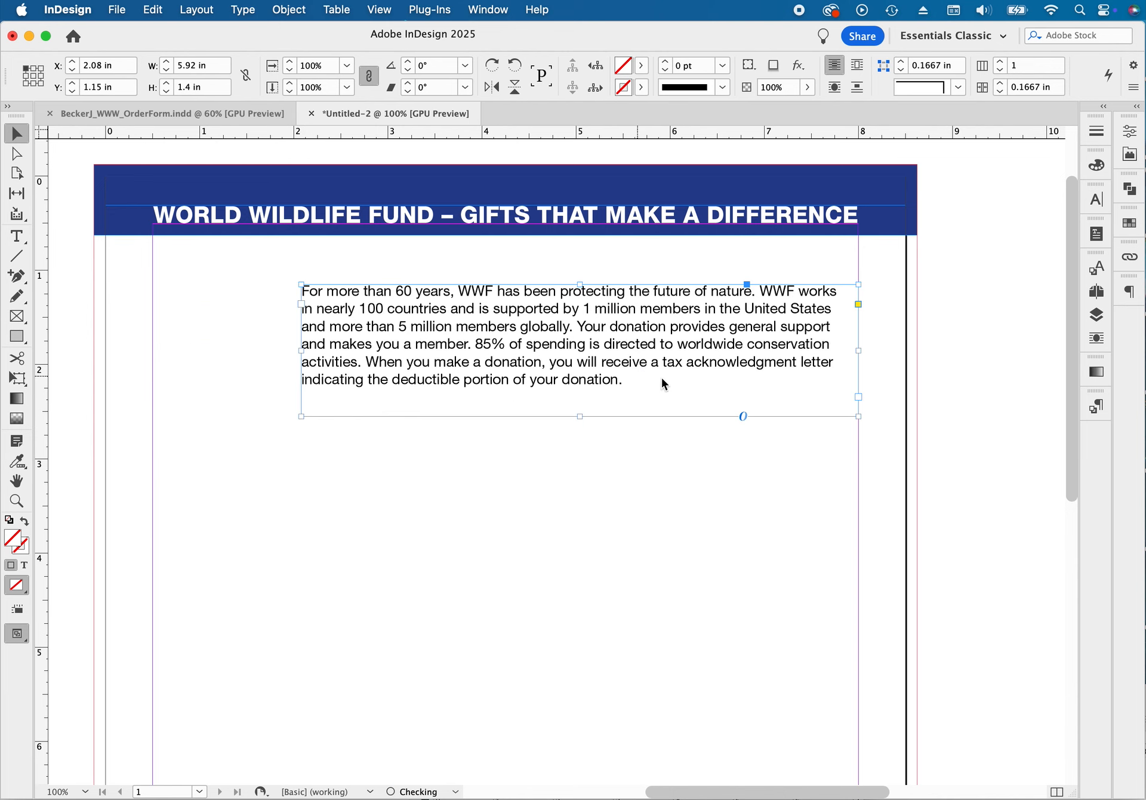
pyautogui.moveTo(569, 361); pyautogui.dragTo(570, 341)
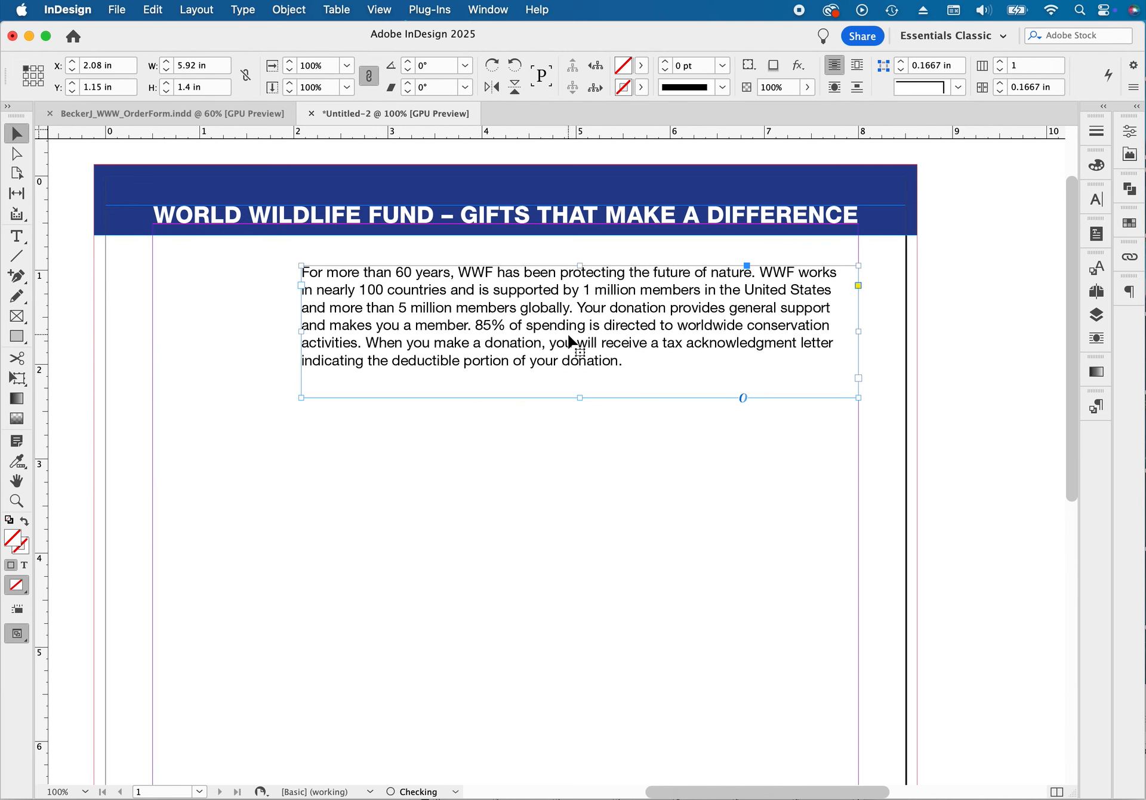
pyautogui.doubleClick(385, 307)
pyautogui.click(385, 307)
pyautogui.click(386, 307)
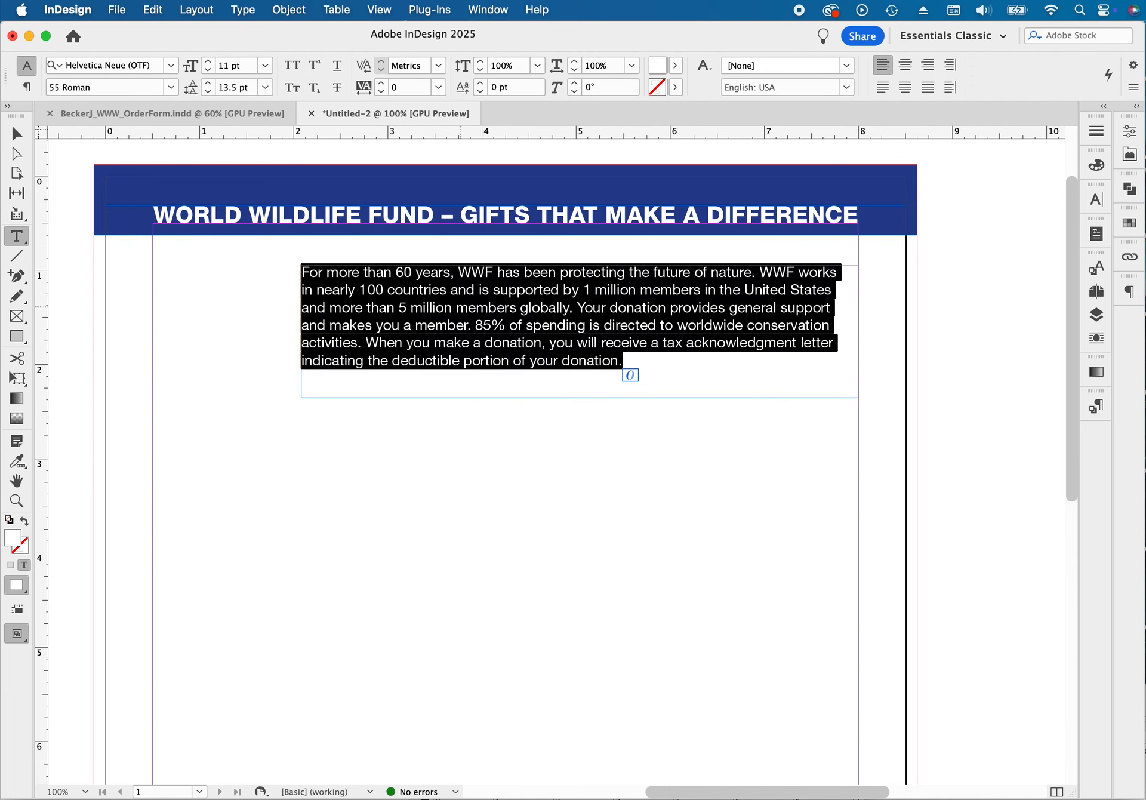
pyautogui.click(16, 133)
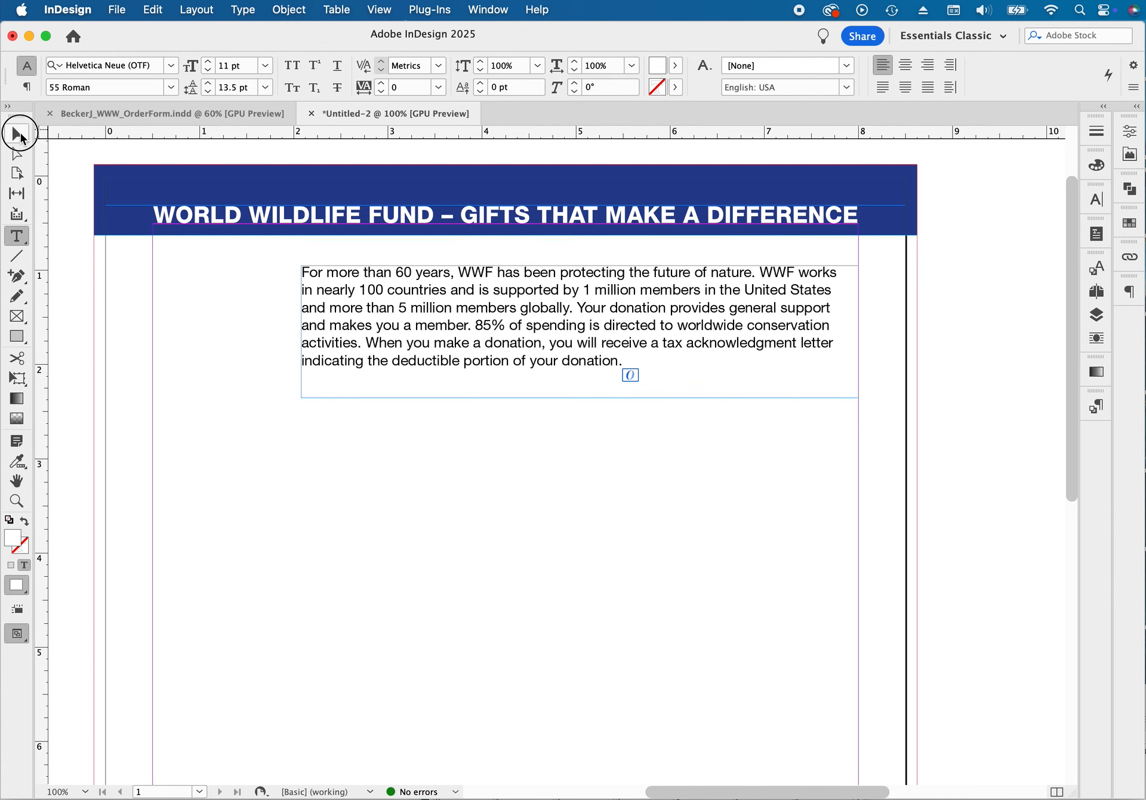
pyautogui.click(347, 480)
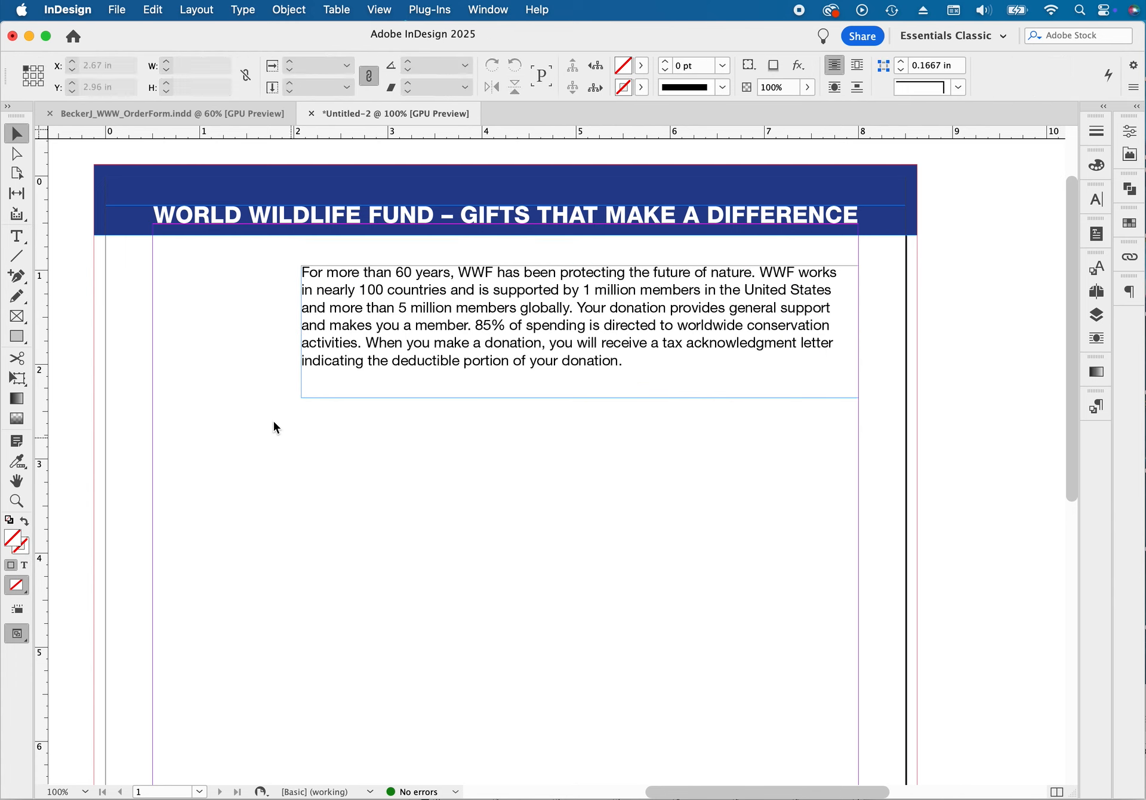
# Step: Place WWF logo.jpg from the Order Form Assets folder at the left margin beside the body text, about 1.11 in wide and 1.55 in high
pyautogui.click(118, 10)
pyautogui.click(161, 255)
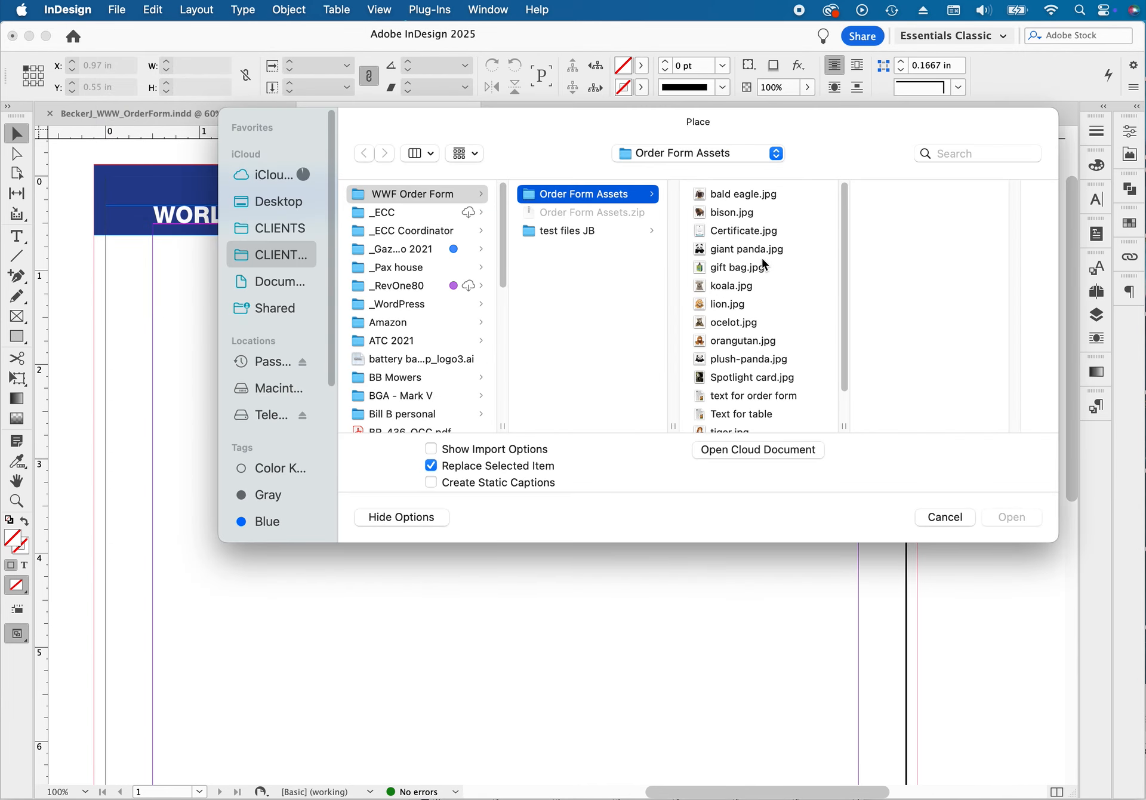
pyautogui.scroll(-3, 759, 357)
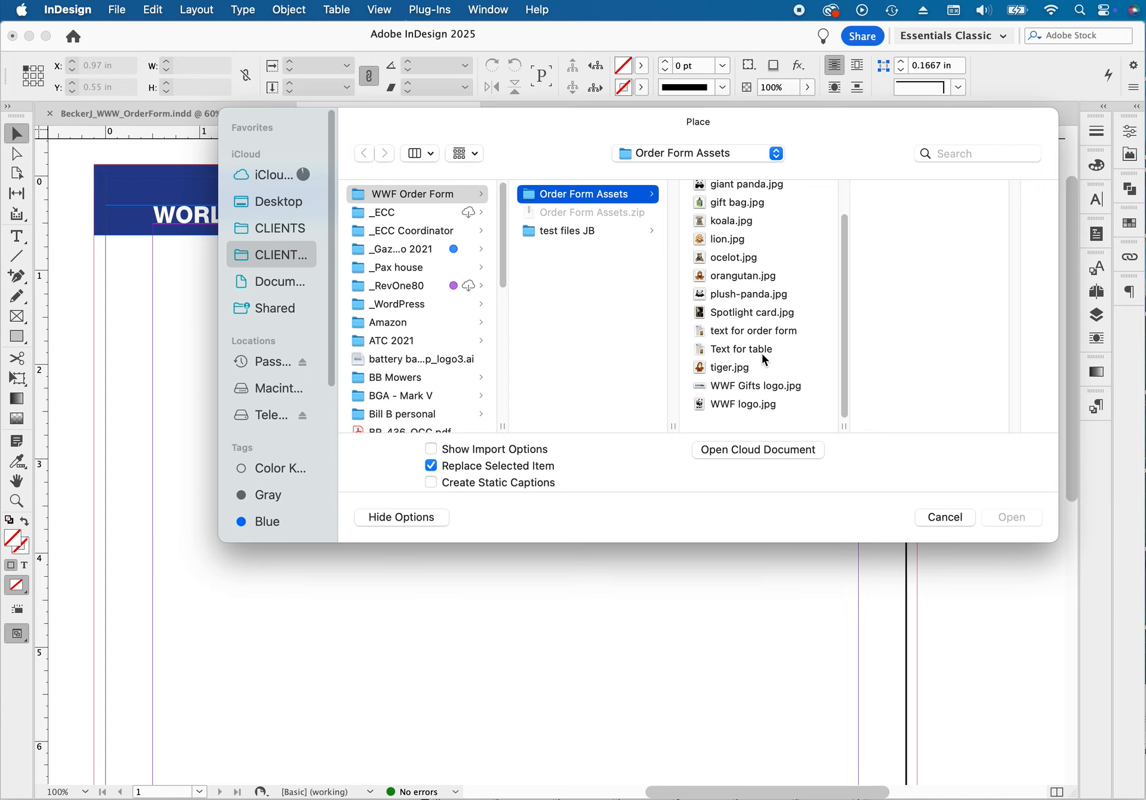
pyautogui.click(748, 385)
pyautogui.click(746, 416)
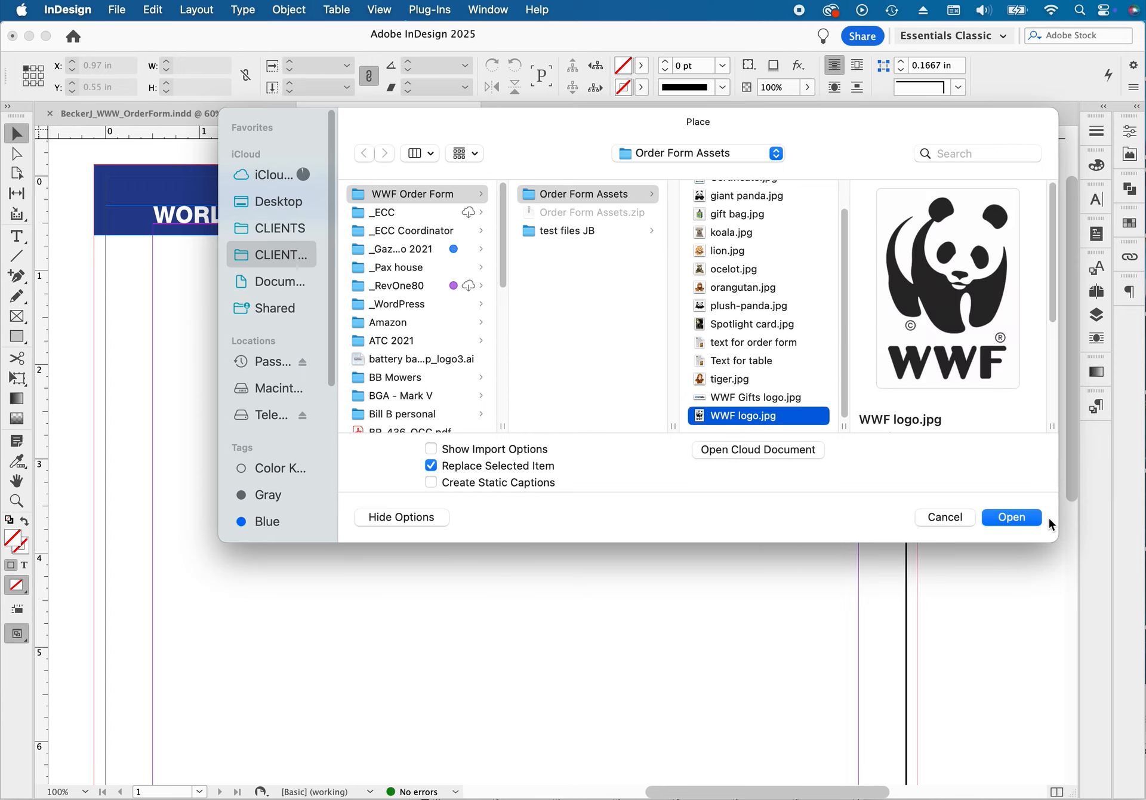
pyautogui.click(1022, 519)
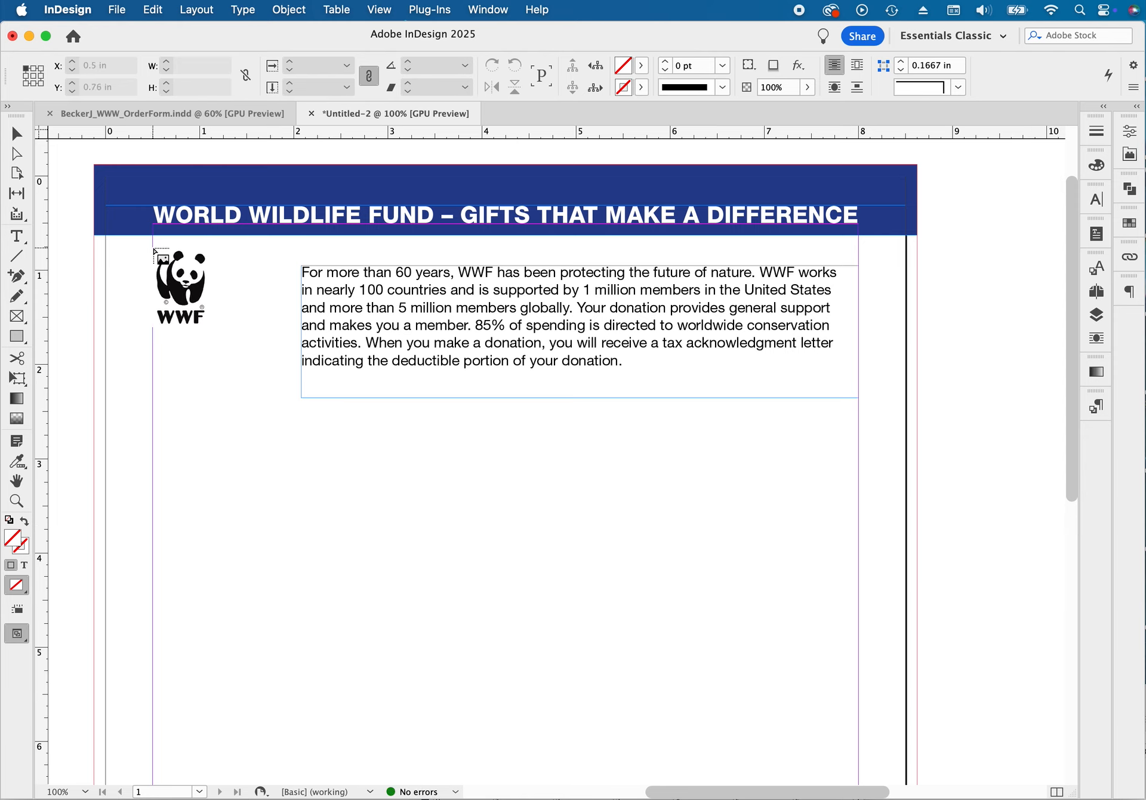
pyautogui.moveTo(154, 250); pyautogui.dragTo(251, 396)
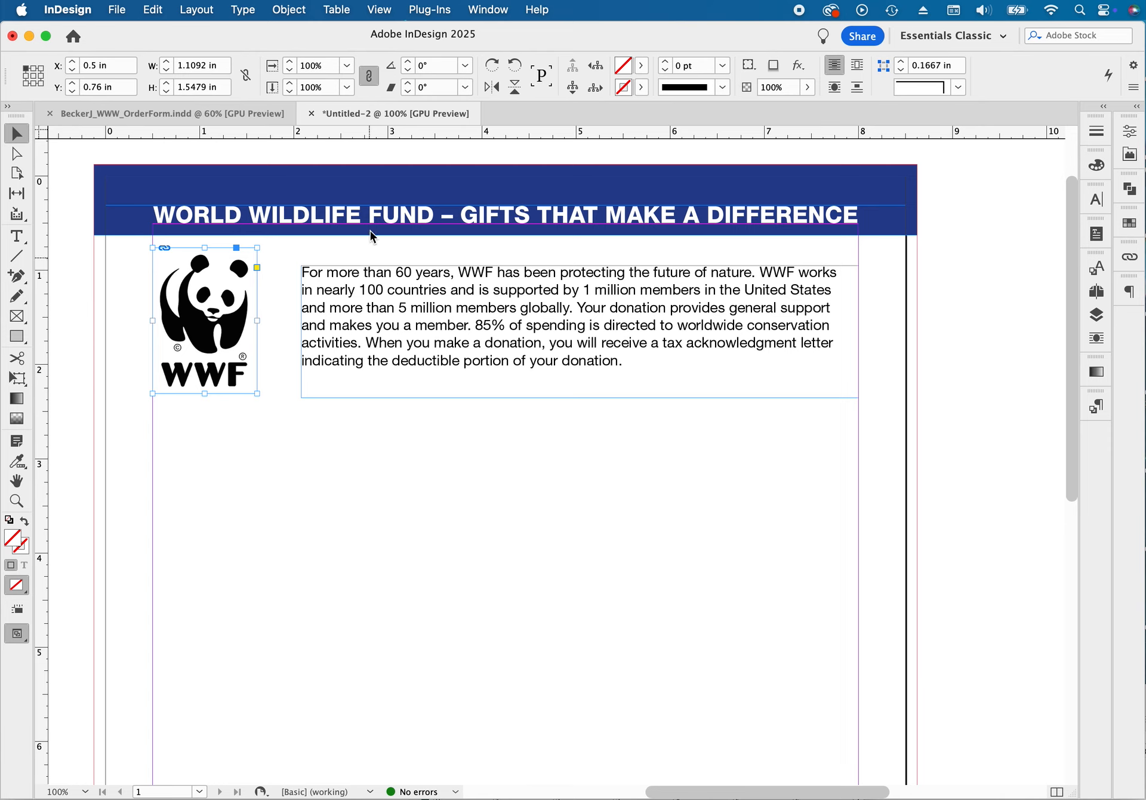
# Step: Add a horizontal guide at the baseline of the body text's last line and scale the logo down to about 0.93 in by 1.3 in
pyautogui.moveTo(324, 131); pyautogui.dragTo(287, 365)
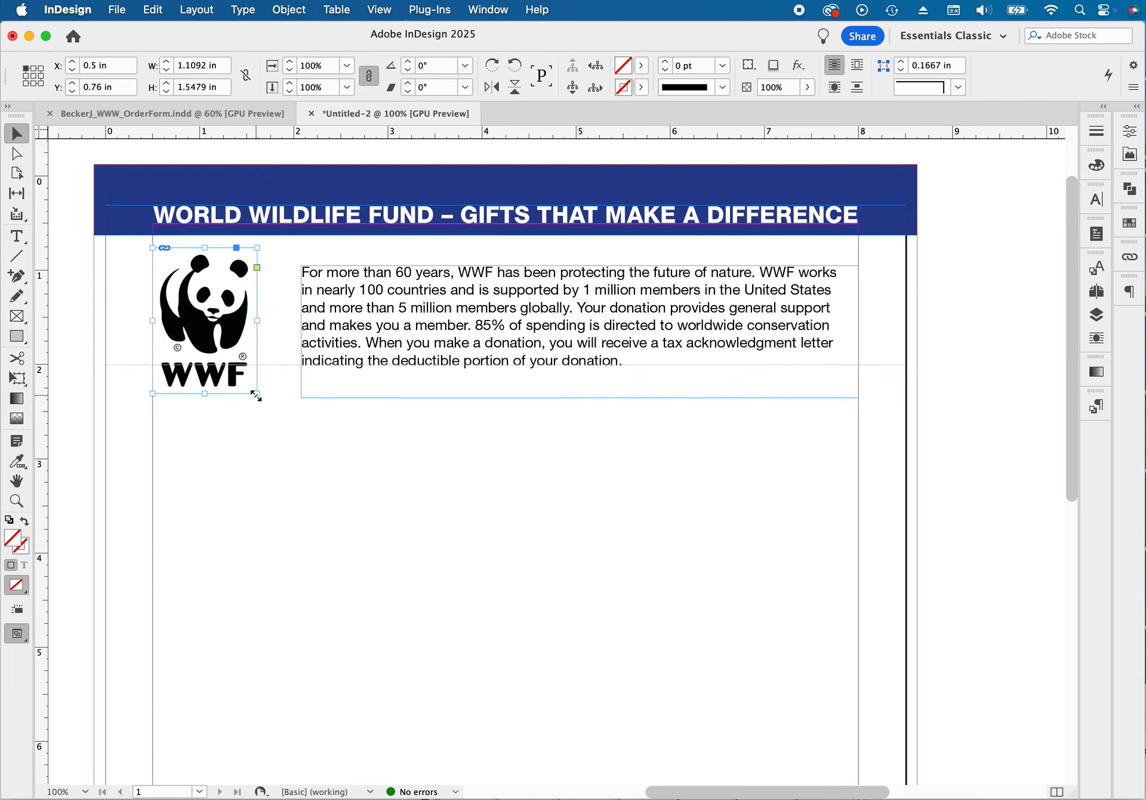
pyautogui.moveTo(257, 395); pyautogui.dragTo(234, 327)
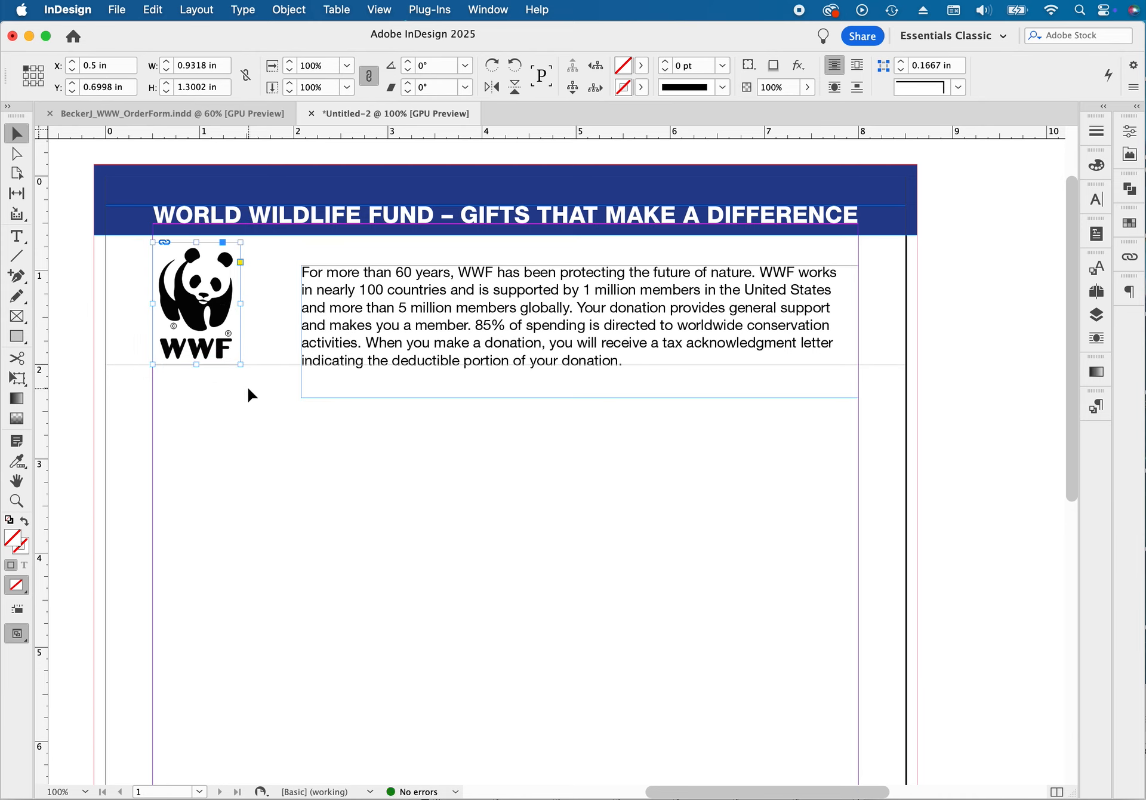
# Step: Nudge the logo up and left to X 0.4444 in, Y 0.6581 in, lining its artwork up with the left margin
pyautogui.press('Up')
pyautogui.press('Up')
pyautogui.press('Up')
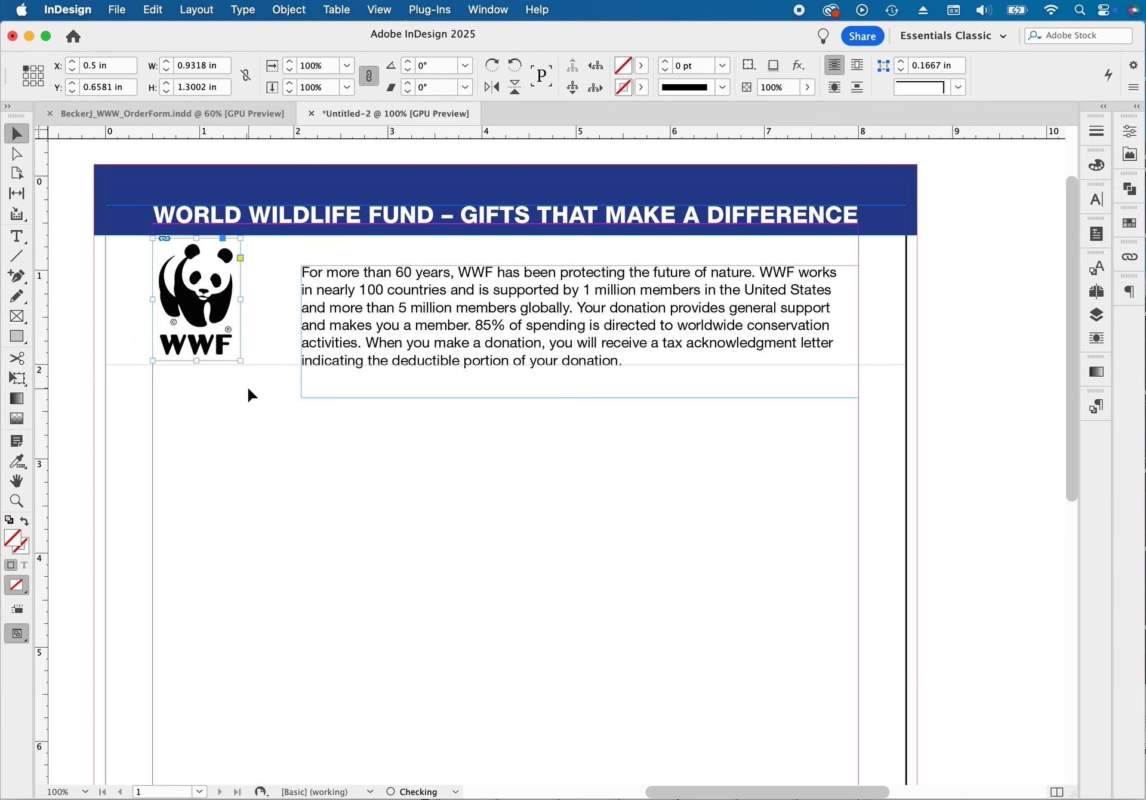
pyautogui.press('Left')
pyautogui.press('Left')
pyautogui.press('Left')
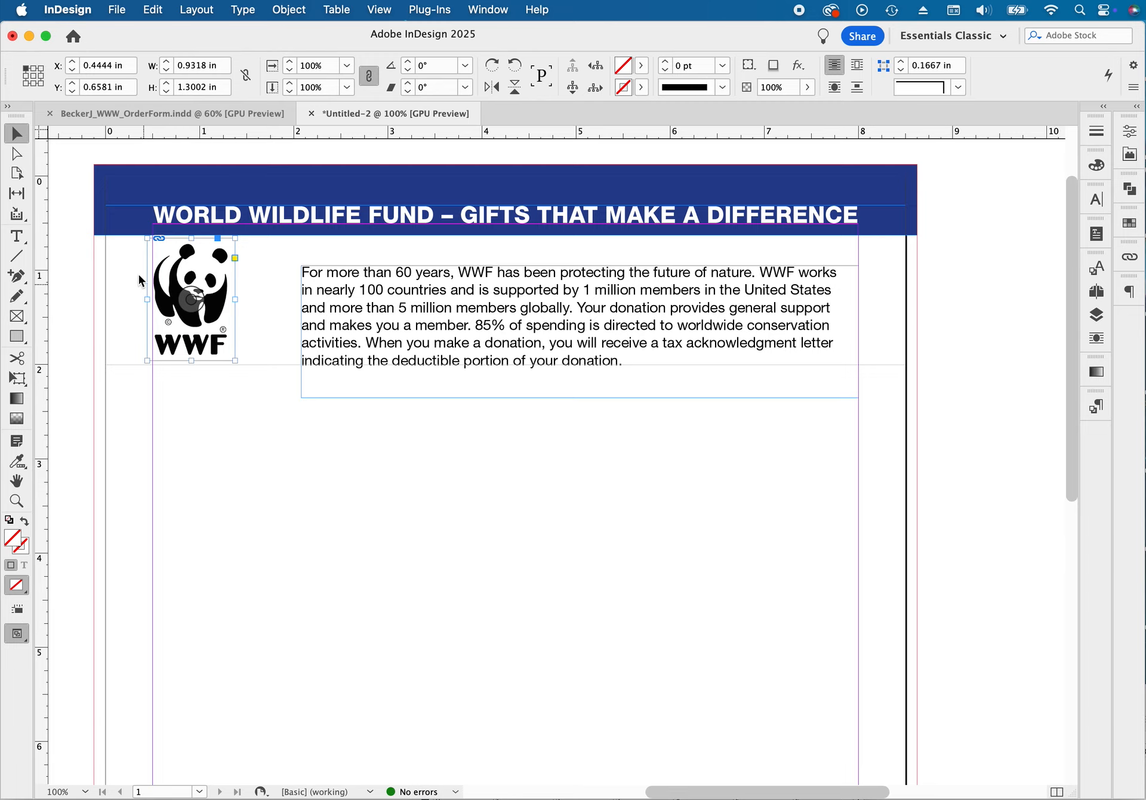
# Step: Enlarge the body text frame from its upper-left corner to about 6.475 in by 1.56 in, starting at X 1.525 in, Y 0.79 in
pyautogui.moveTo(123, 236); pyautogui.dragTo(327, 348)
pyautogui.press('super+shift+a')
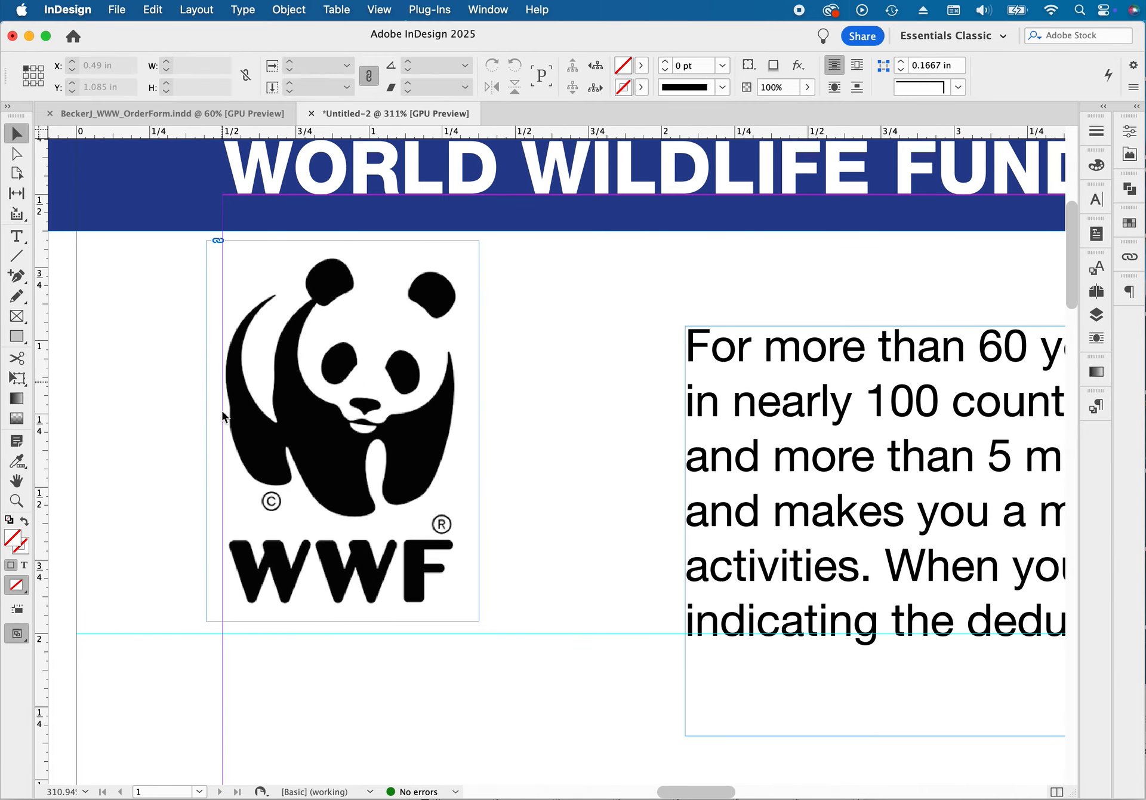
pyautogui.moveTo(513, 474); pyautogui.dragTo(378, 425)
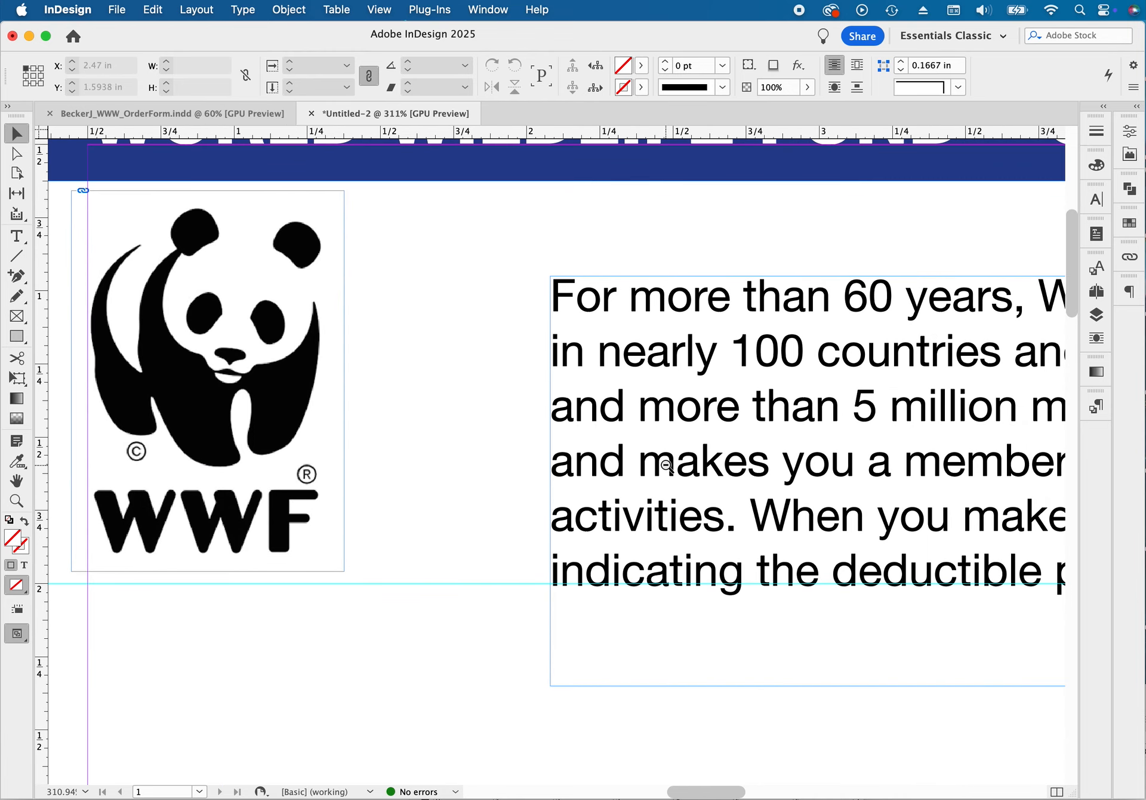
pyautogui.keyDown('alt'); pyautogui.keyDown('super'); pyautogui.click(669, 465); pyautogui.keyUp('super'); pyautogui.keyUp('alt')
pyautogui.click(603, 401)
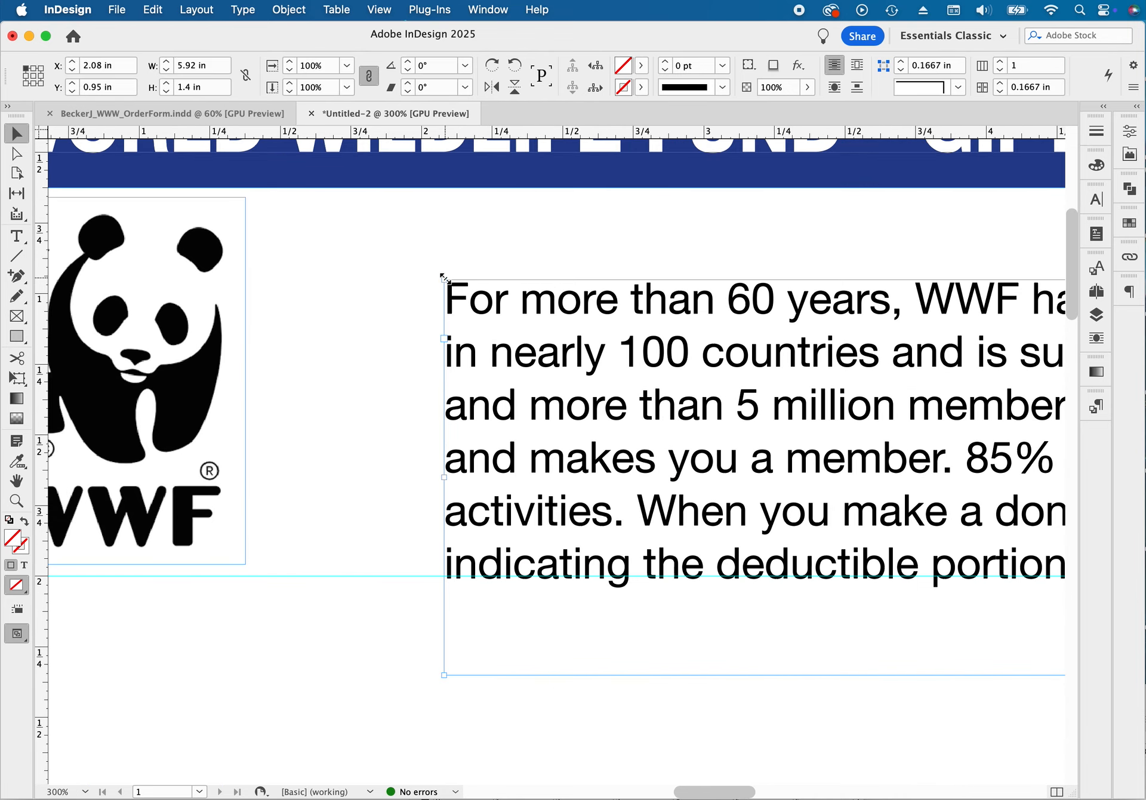
pyautogui.moveTo(444, 279); pyautogui.dragTo(287, 235)
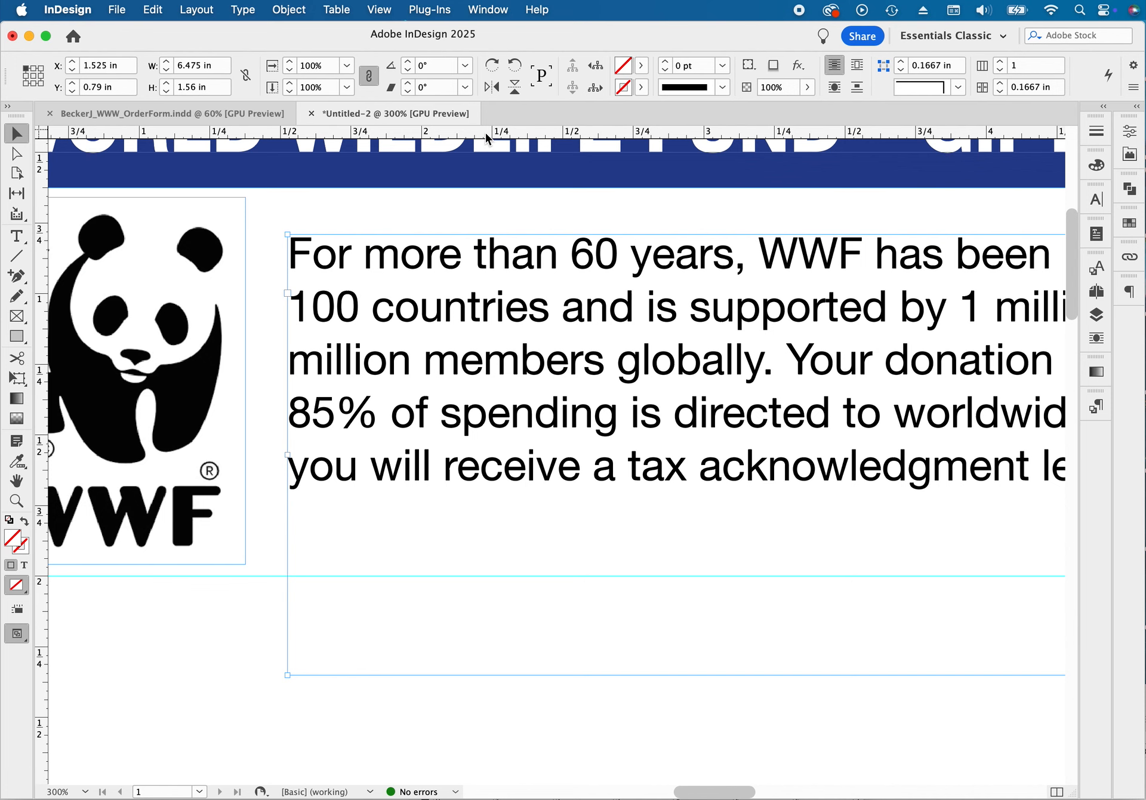
# Step: Add a horizontal guide at the base of the logo's WWF lettering and shorten the body text frame from below to 1.21 in high
pyautogui.moveTo(485, 133); pyautogui.dragTo(487, 545)
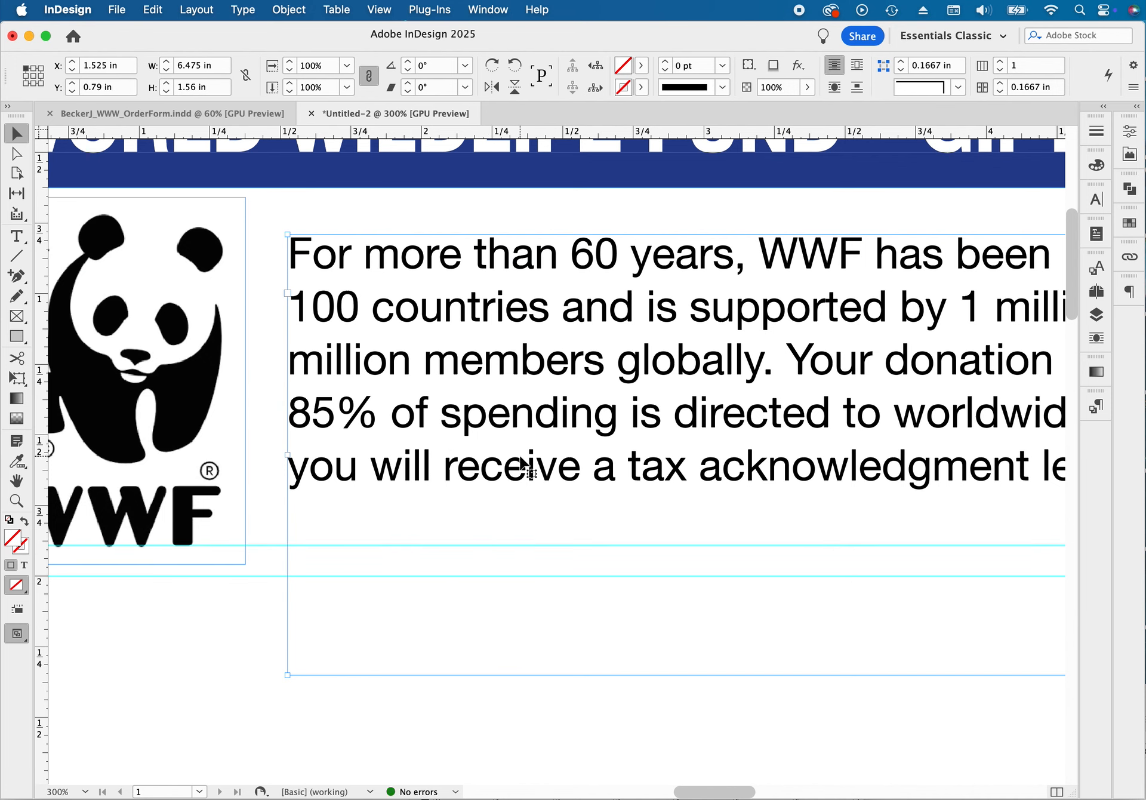
pyautogui.scroll(-3, 627, 443)
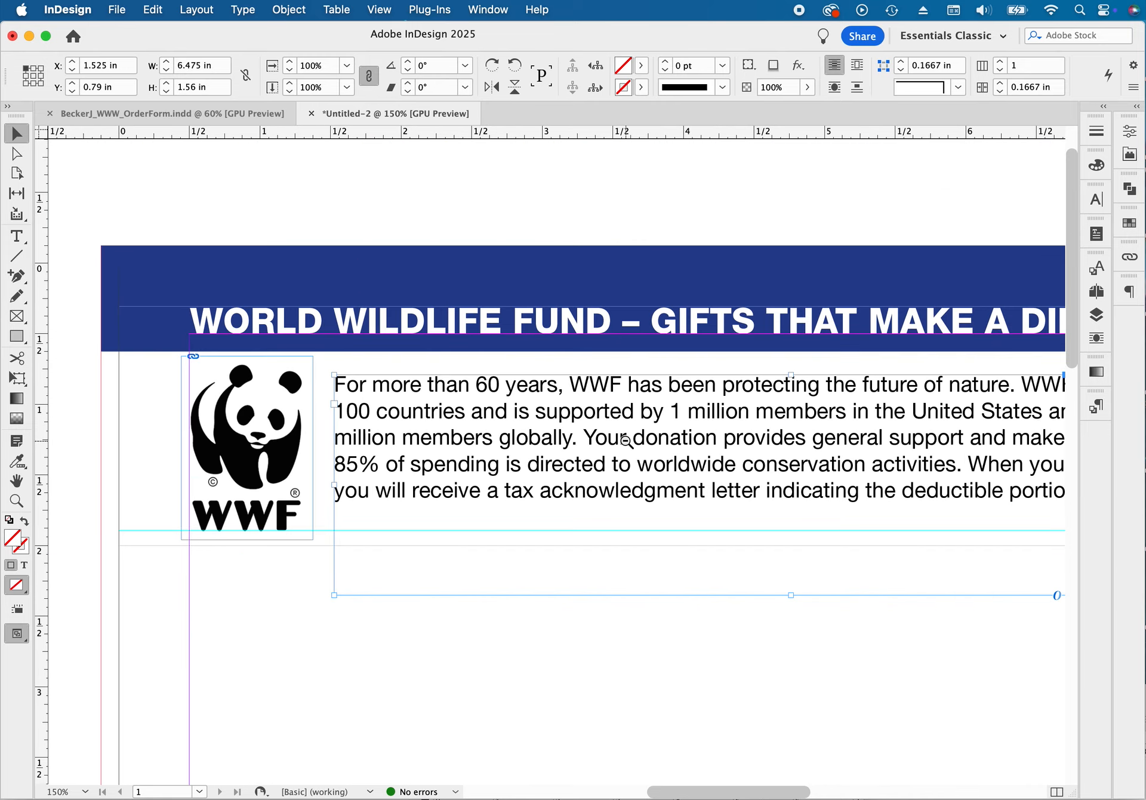
pyautogui.moveTo(651, 446); pyautogui.dragTo(594, 334)
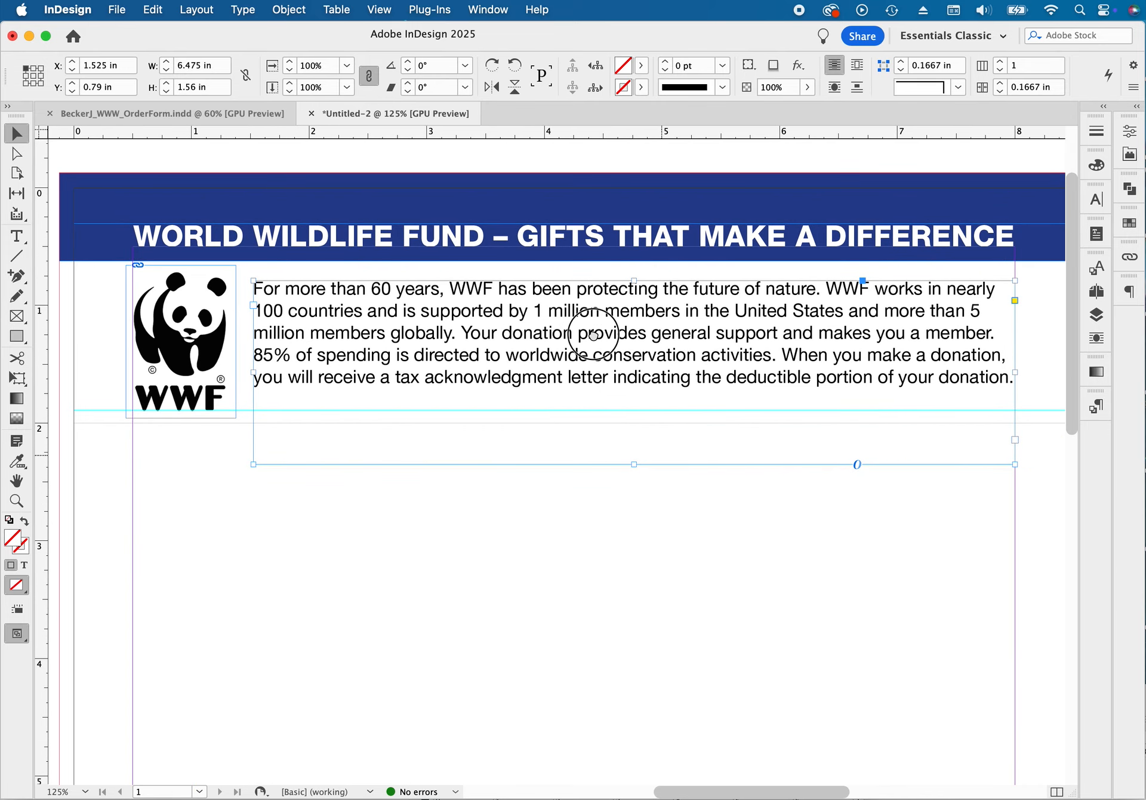
pyautogui.moveTo(634, 464); pyautogui.dragTo(637, 423)
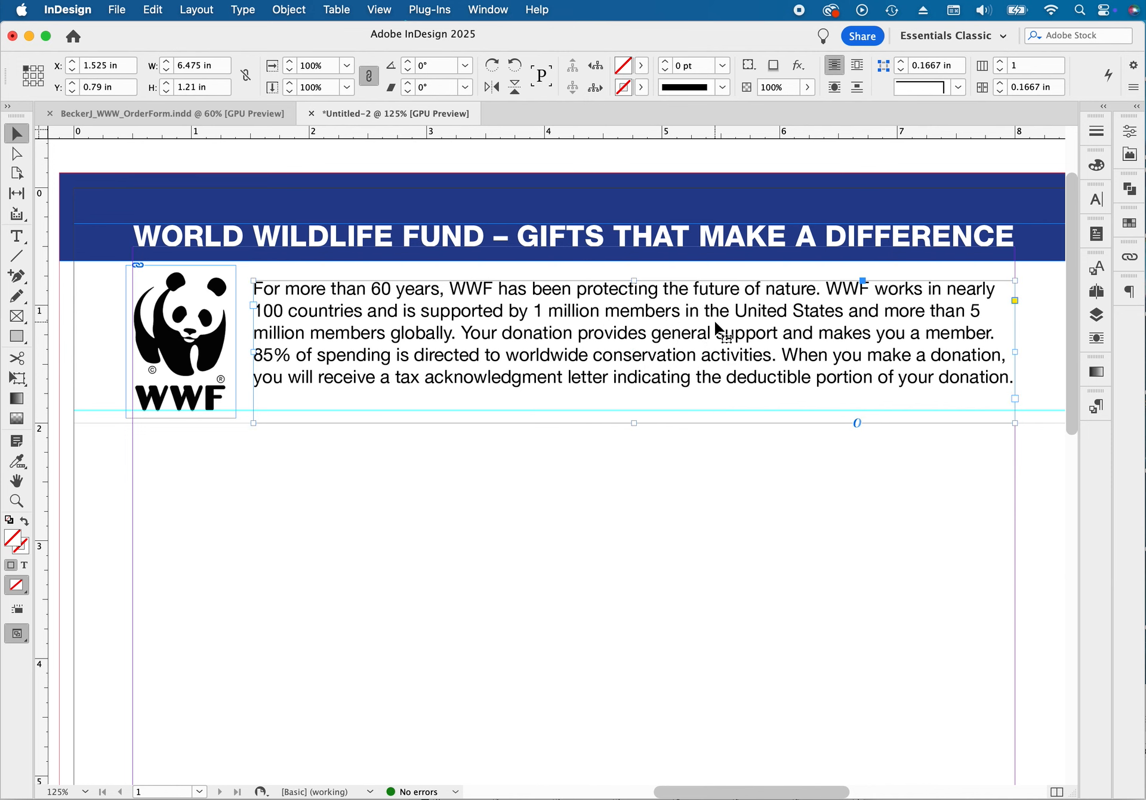
# Step: Set all of the body text to 12 pt with 14 pt leading
pyautogui.doubleClick(670, 331)
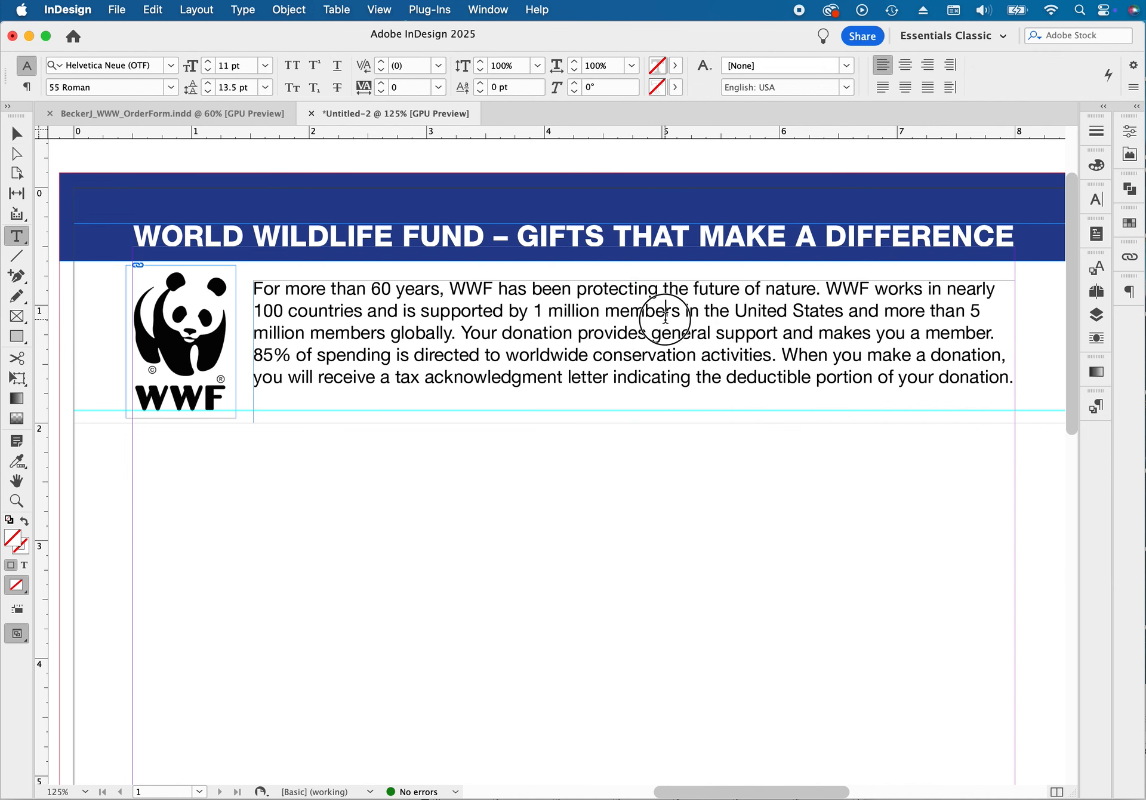
pyautogui.press('super+a')
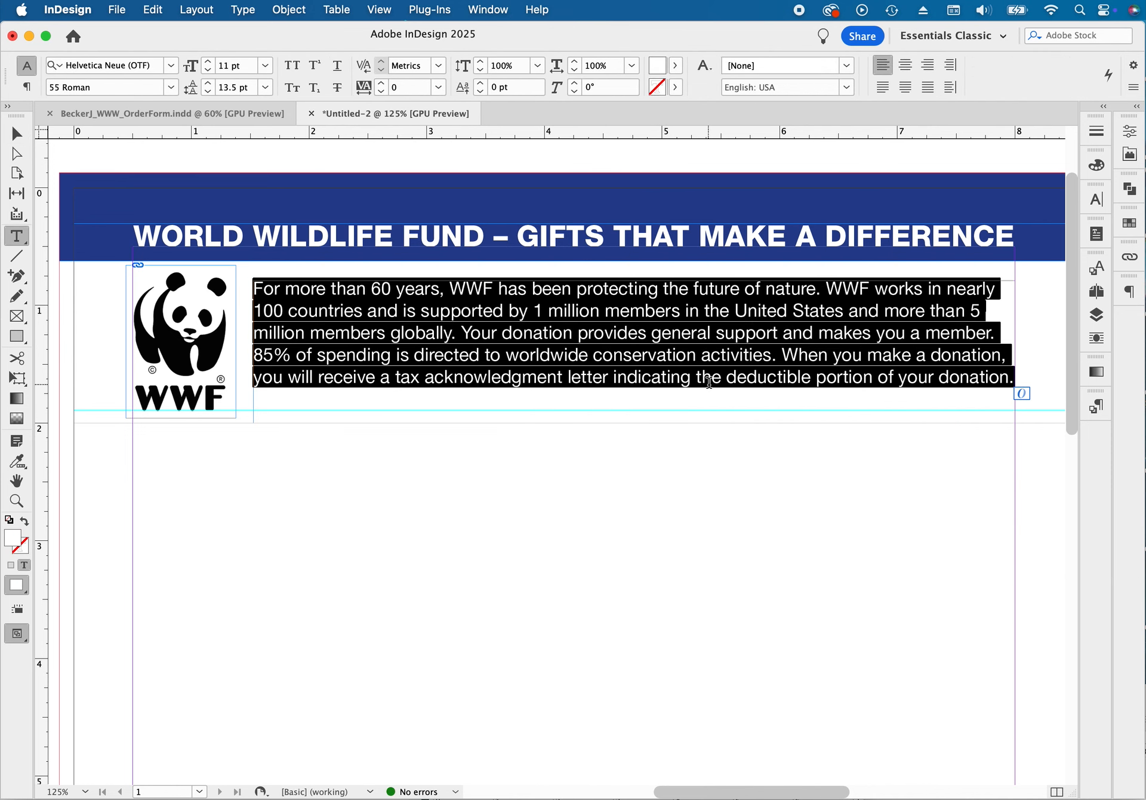
pyautogui.click(208, 83)
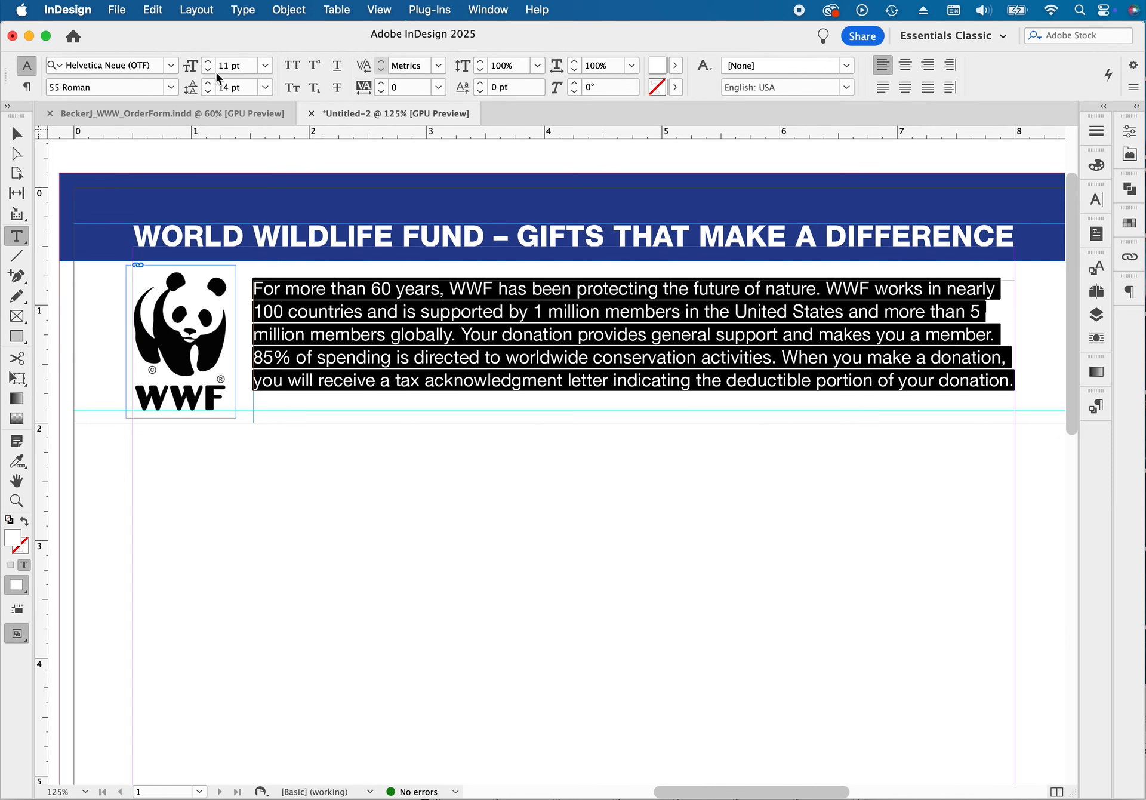
pyautogui.click(209, 61)
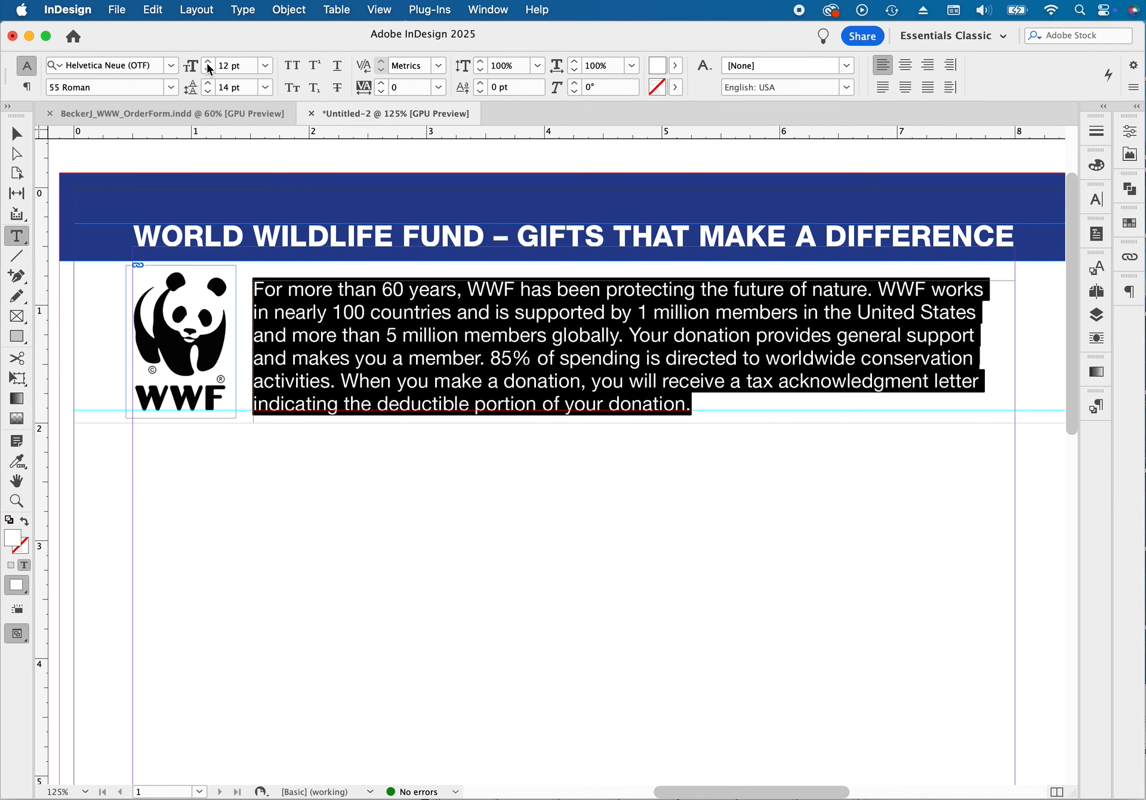
pyautogui.click(724, 382)
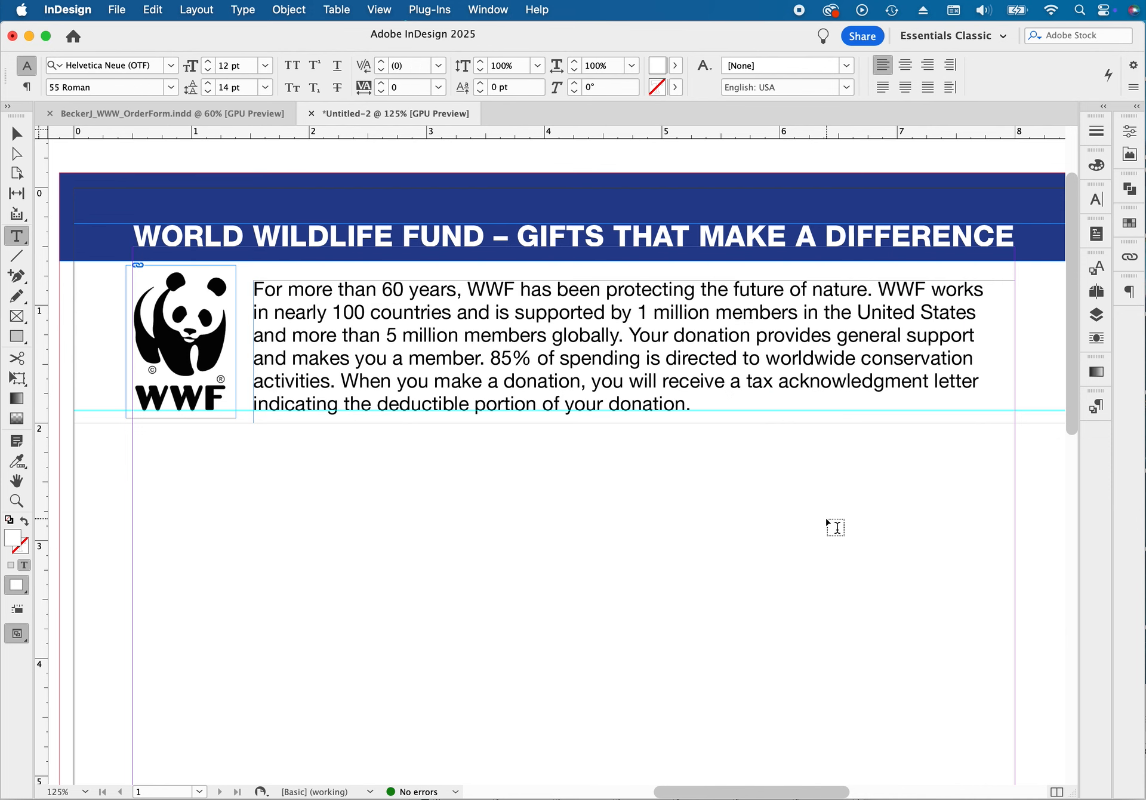
pyautogui.click(26, 135)
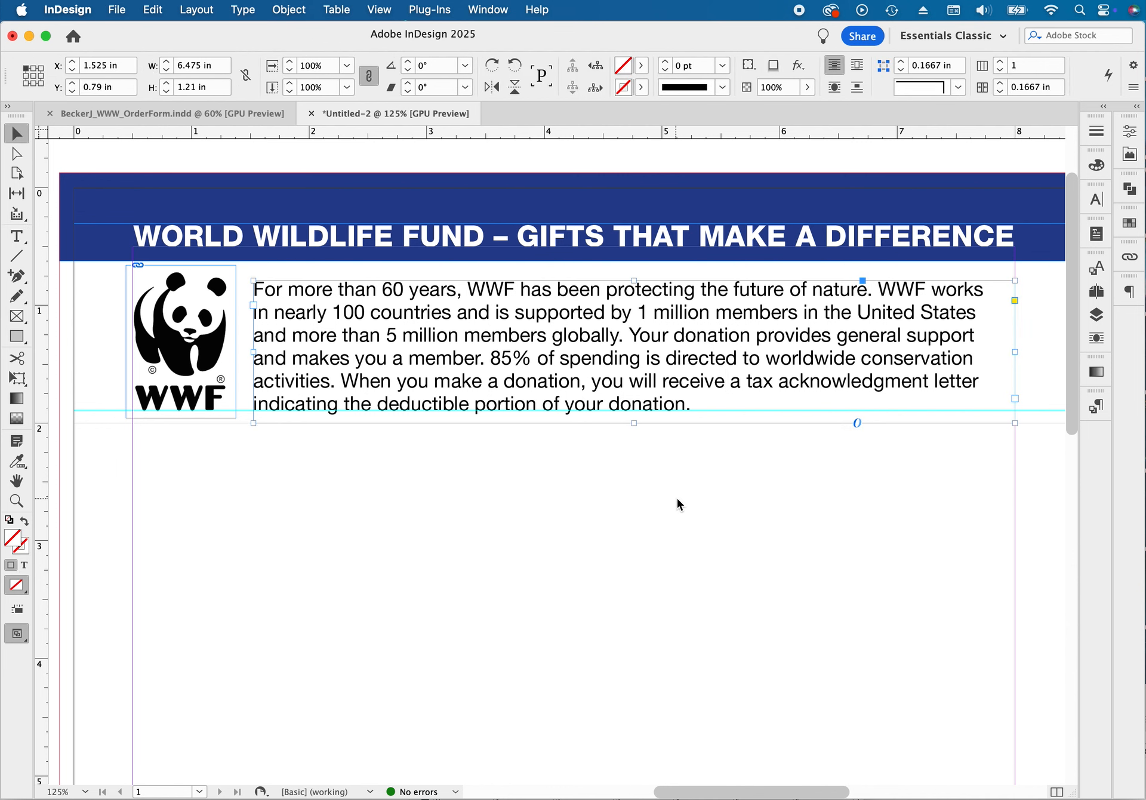
# Step: Nudge the body text frame right, away from the logo, to X 1.7472 in
pyautogui.keyDown('alt'); pyautogui.keyDown('super'); pyautogui.click(670, 482); pyautogui.keyUp('super'); pyautogui.keyUp('alt')
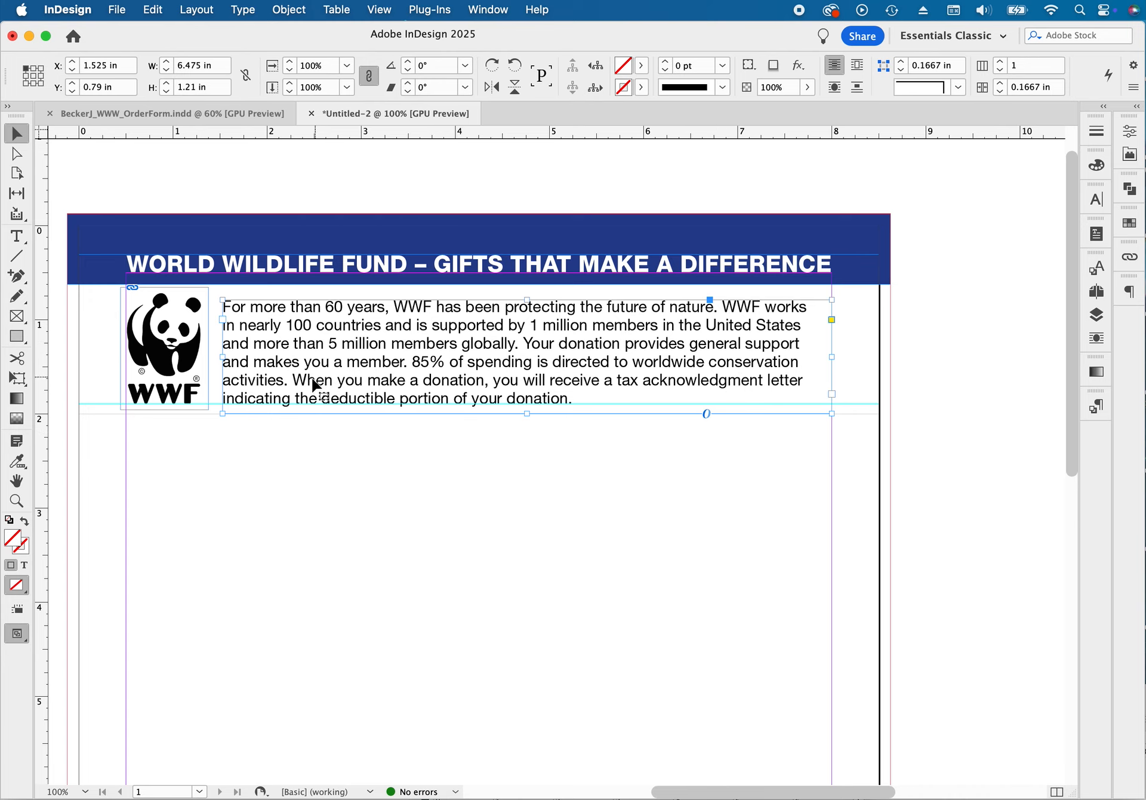
pyautogui.press('Right')
pyautogui.press('Right')
pyautogui.press('Right')
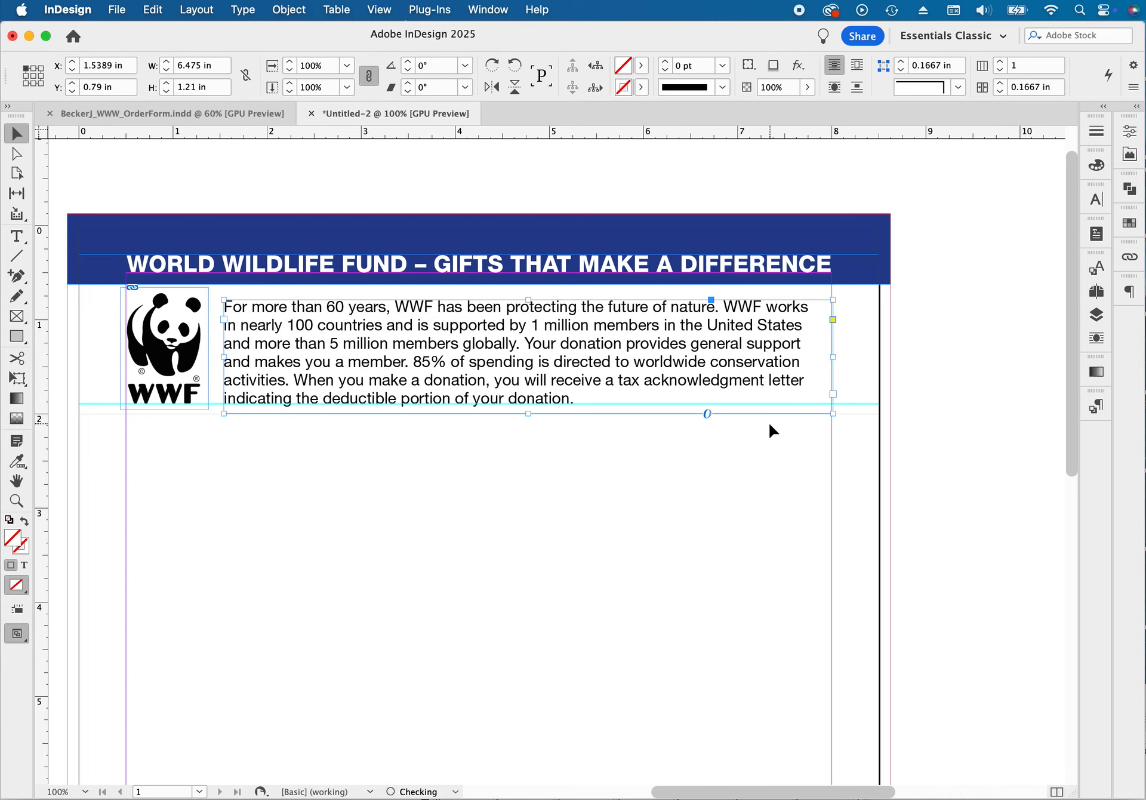
pyautogui.press('Right')
pyautogui.press('Right')
pyautogui.press('Right')
pyautogui.press('Right')
pyautogui.press('Right')
pyautogui.press('Right')
pyautogui.press('Right')
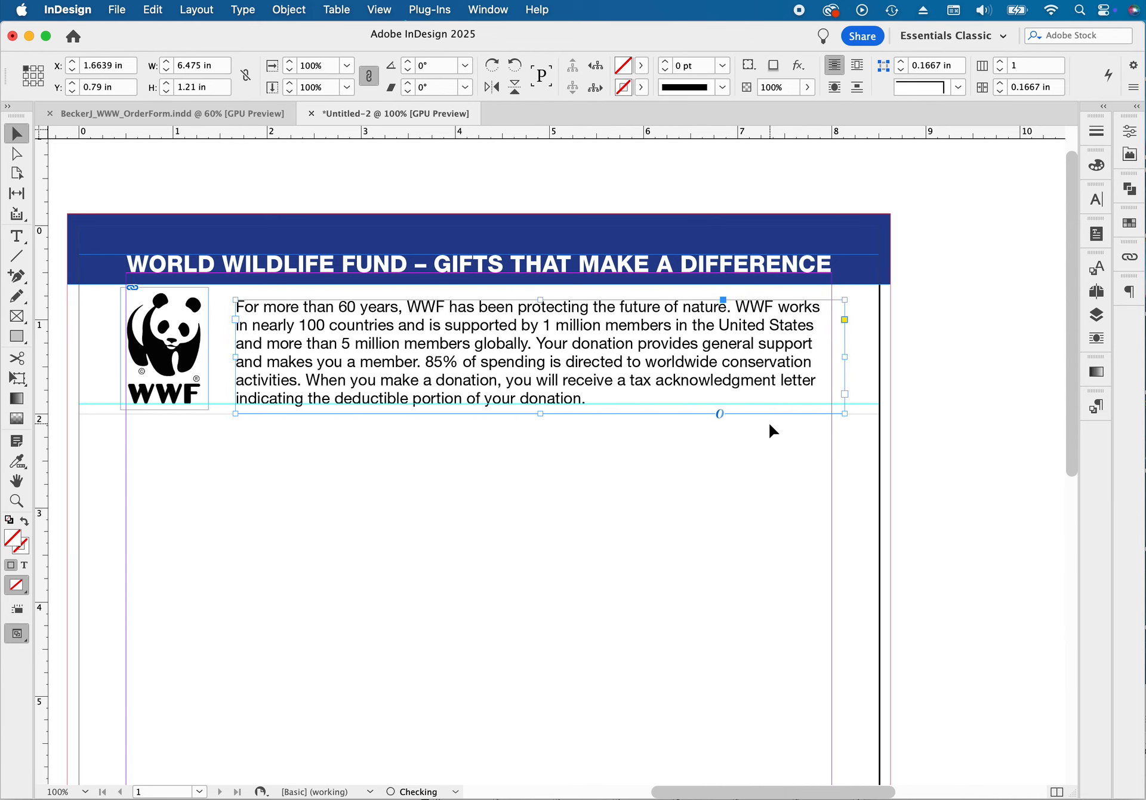
pyautogui.press('Right')
pyautogui.press('Right')
pyautogui.press('Right')
pyautogui.press('Right')
pyautogui.press('Right')
pyautogui.press('Right')
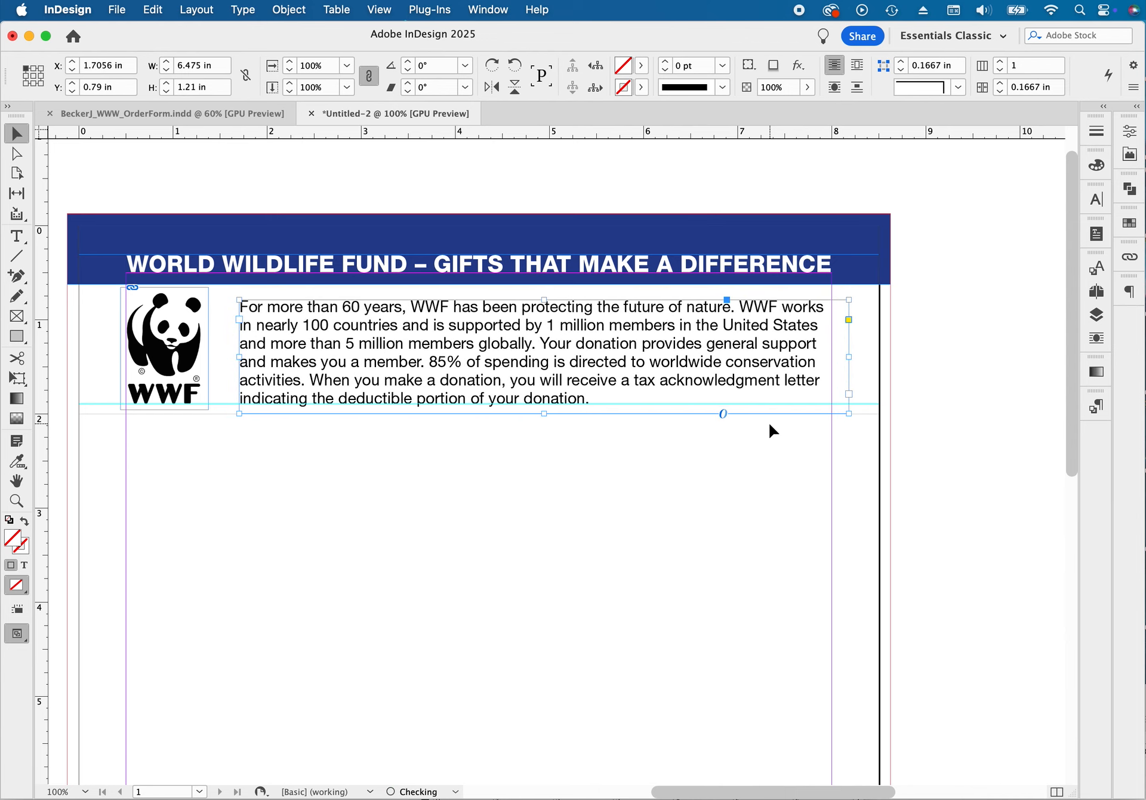
pyautogui.press('Right')
pyautogui.press('Right')
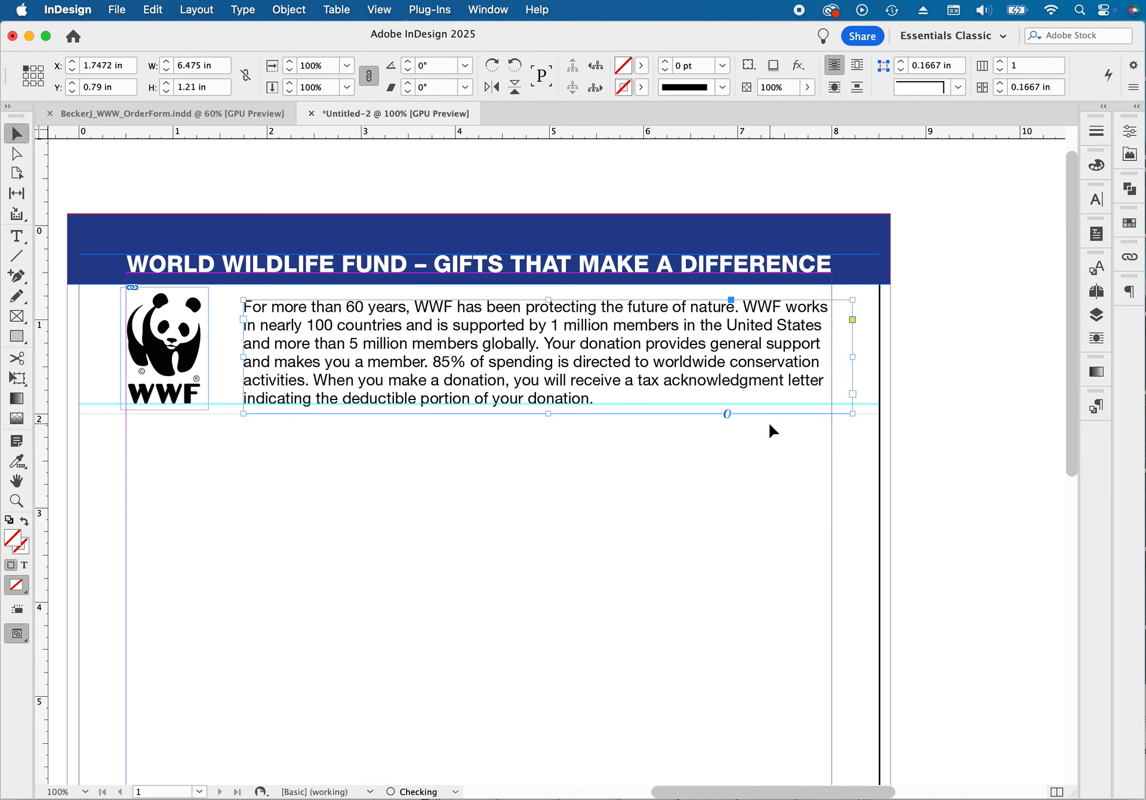
pyautogui.click(766, 484)
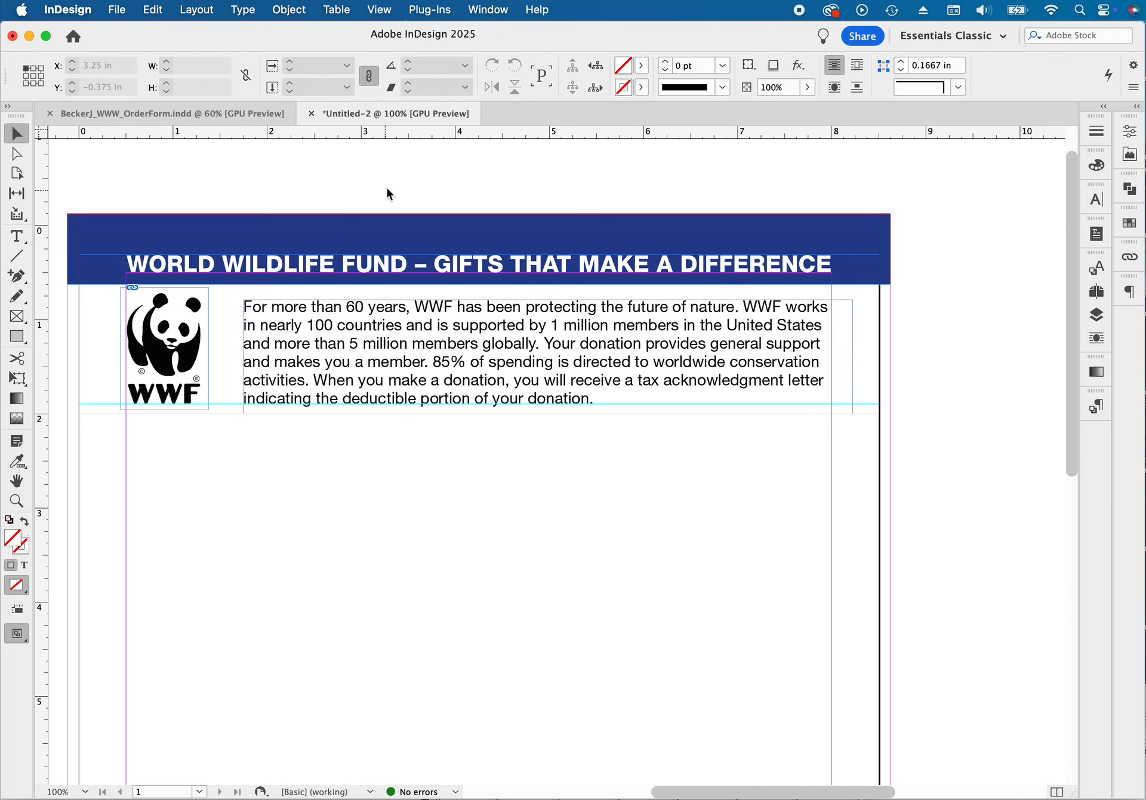
# Step: Switch the page to the Preview screen mode to check the header layout without guides
pyautogui.moveTo(385, 188); pyautogui.dragTo(423, 195)
pyautogui.click(377, 10)
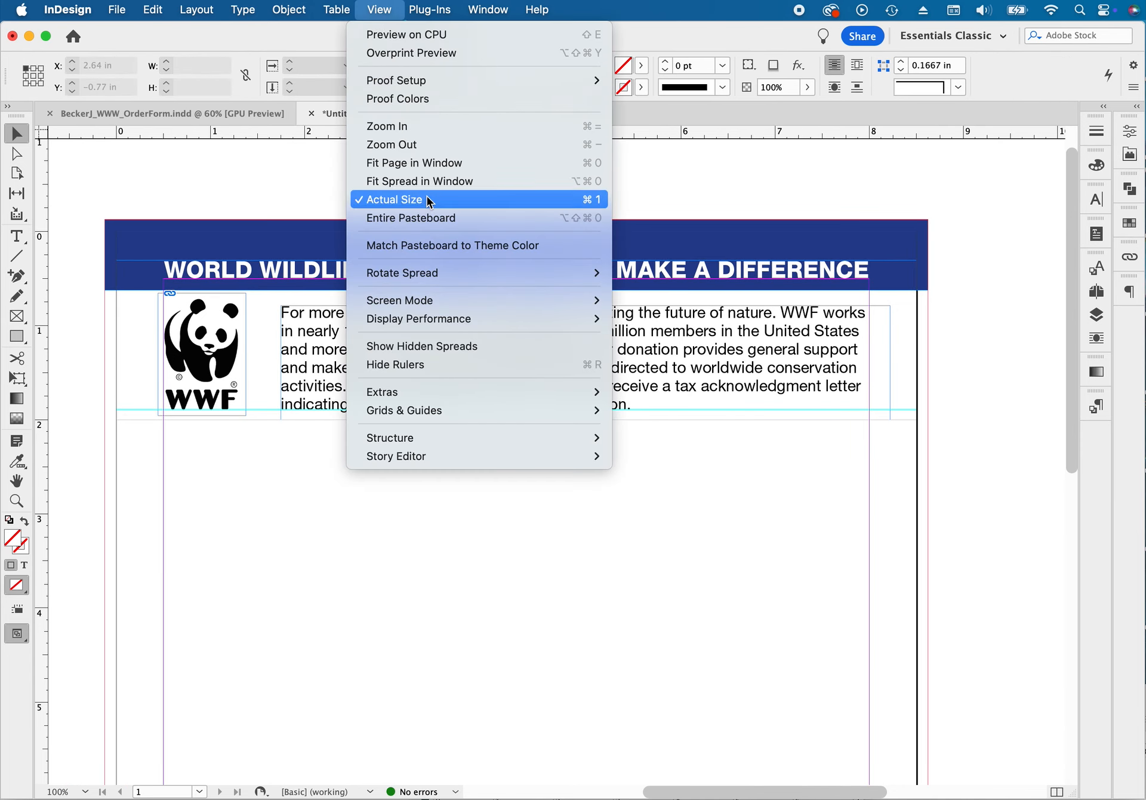
pyautogui.moveTo(438, 301)
pyautogui.click(692, 318)
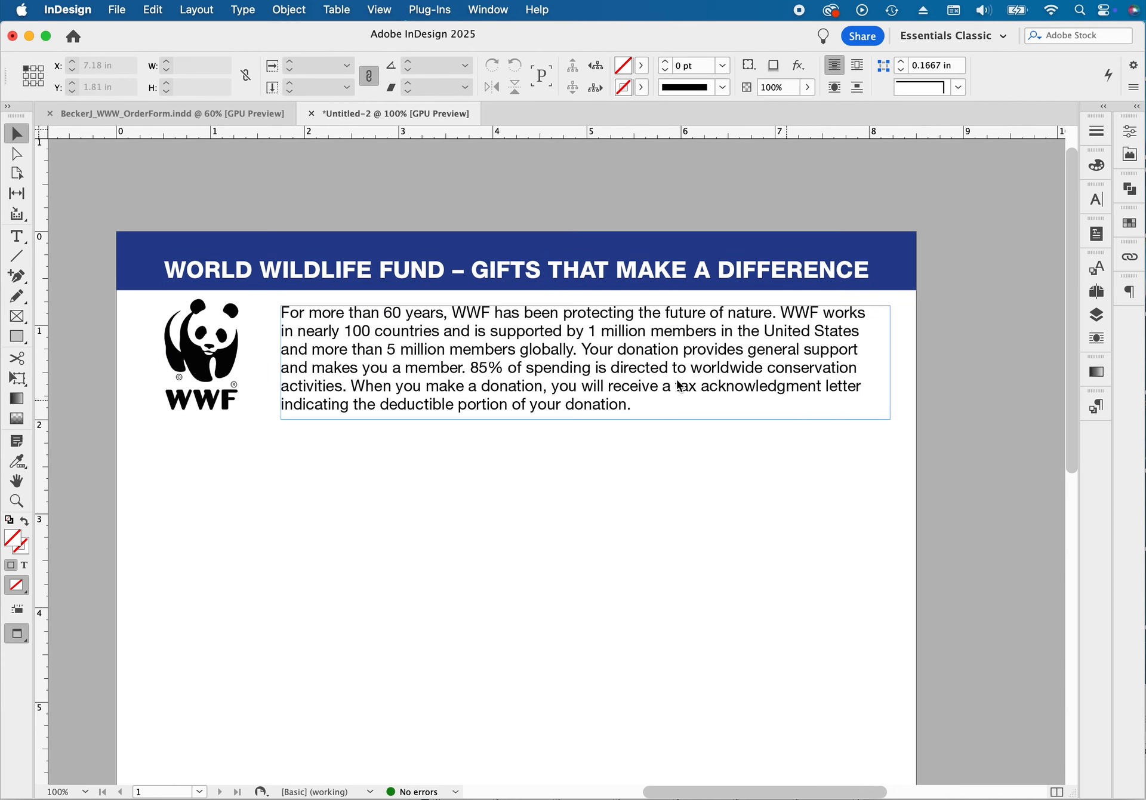
# Step: Set the whole body paragraph to 11 pt with 16 pt leading
pyautogui.tripleClick(548, 373)
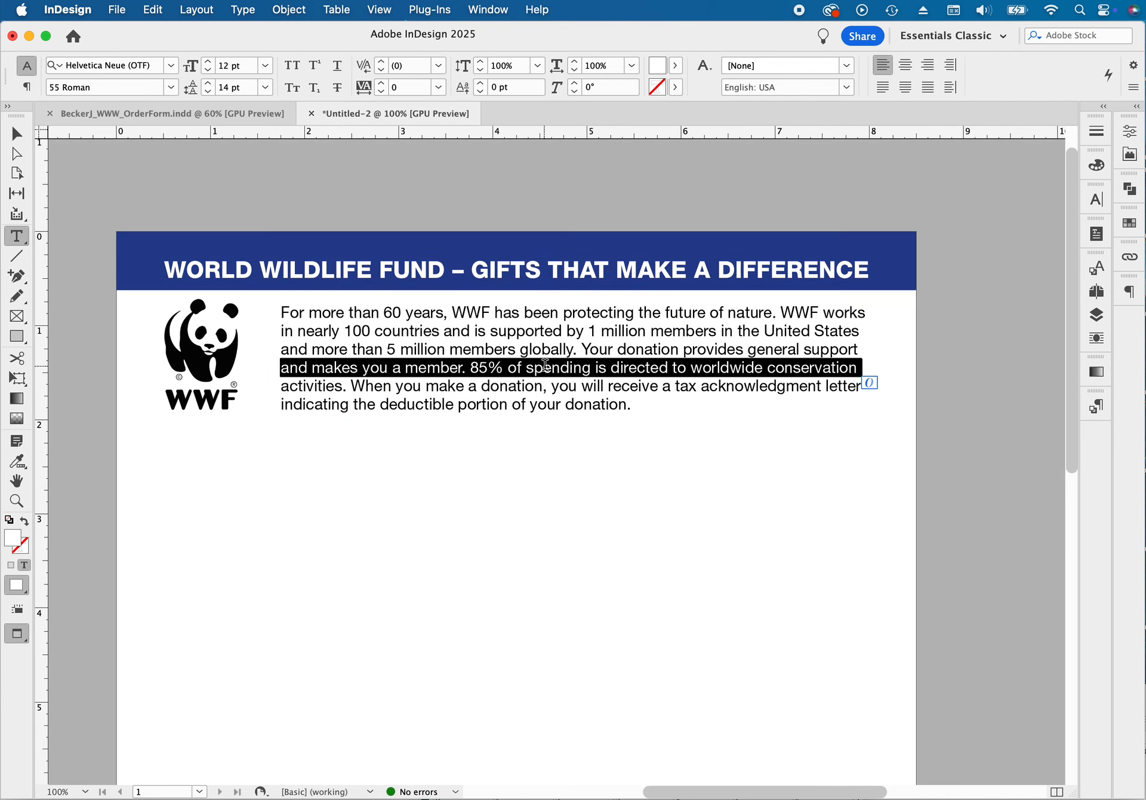
pyautogui.click(548, 373)
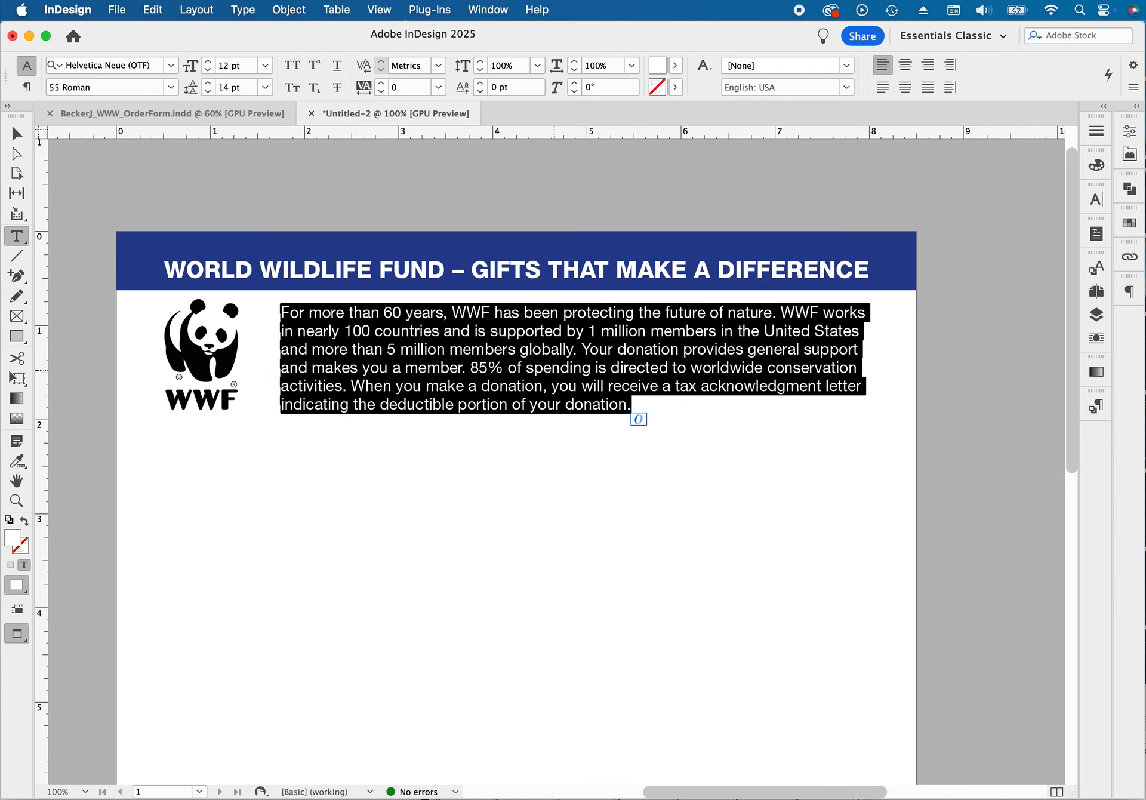
pyautogui.click(209, 73)
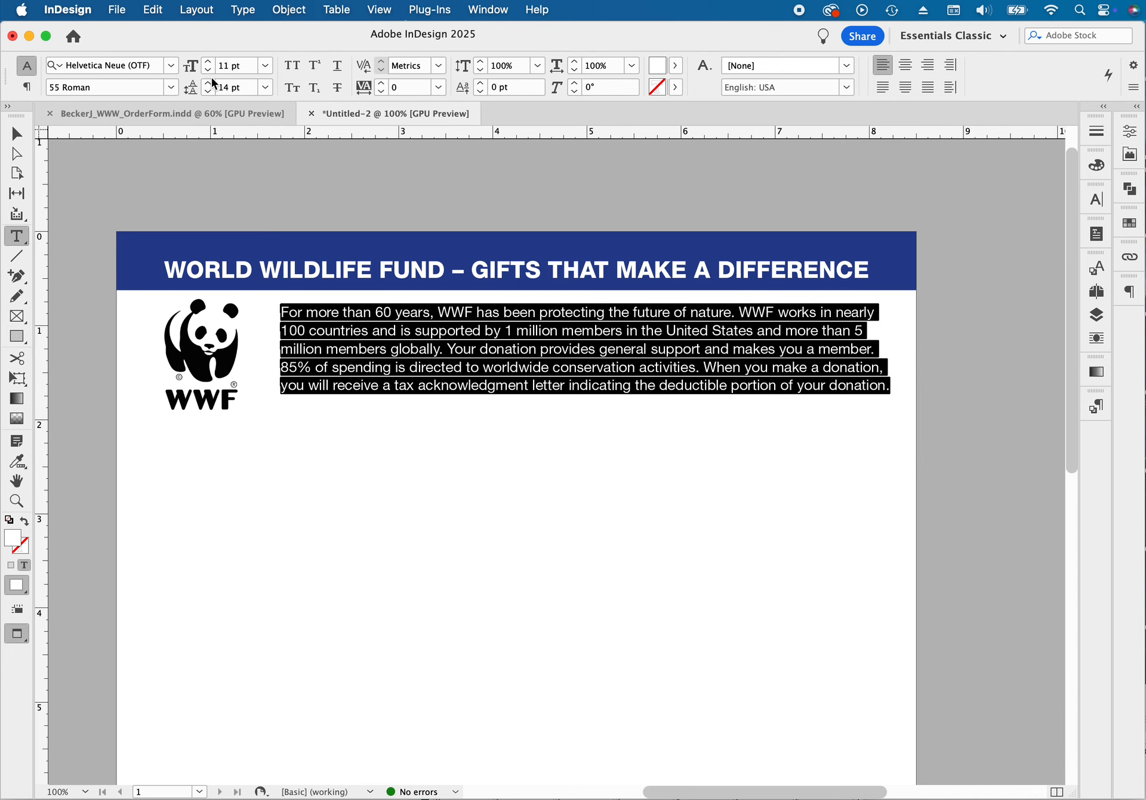
pyautogui.click(208, 84)
pyautogui.click(208, 85)
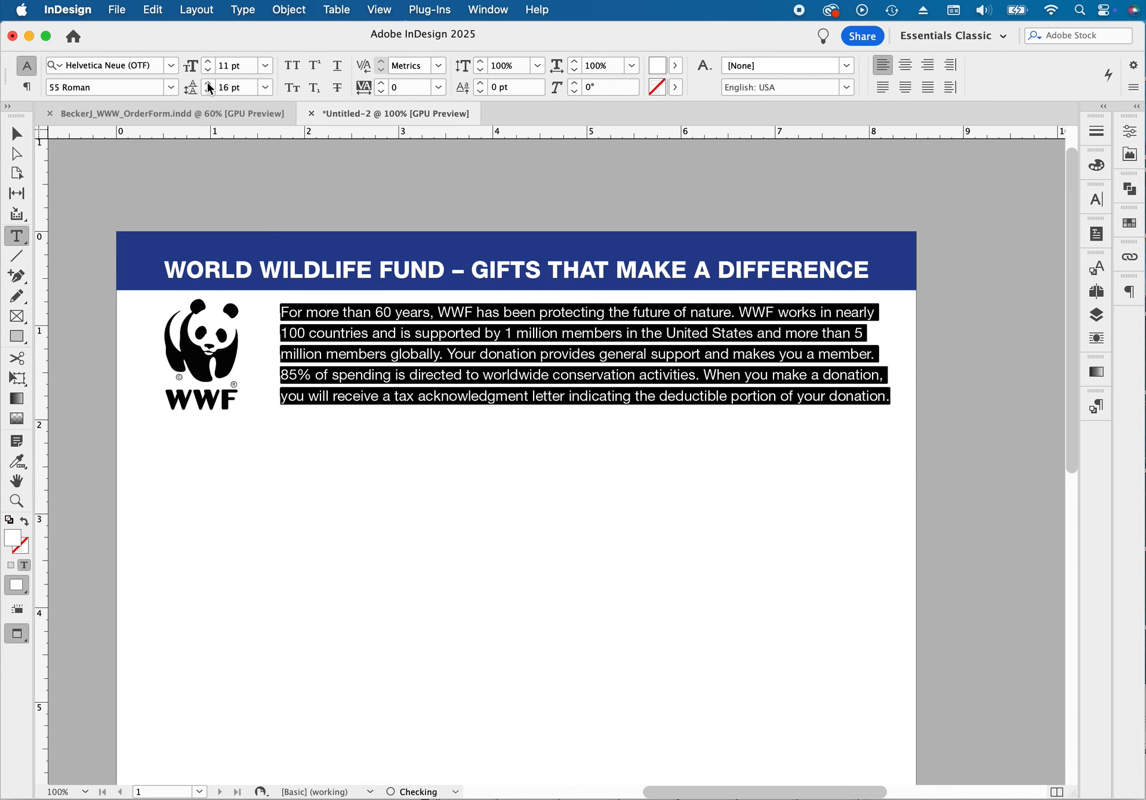
pyautogui.press('Escape')
pyautogui.click(851, 518)
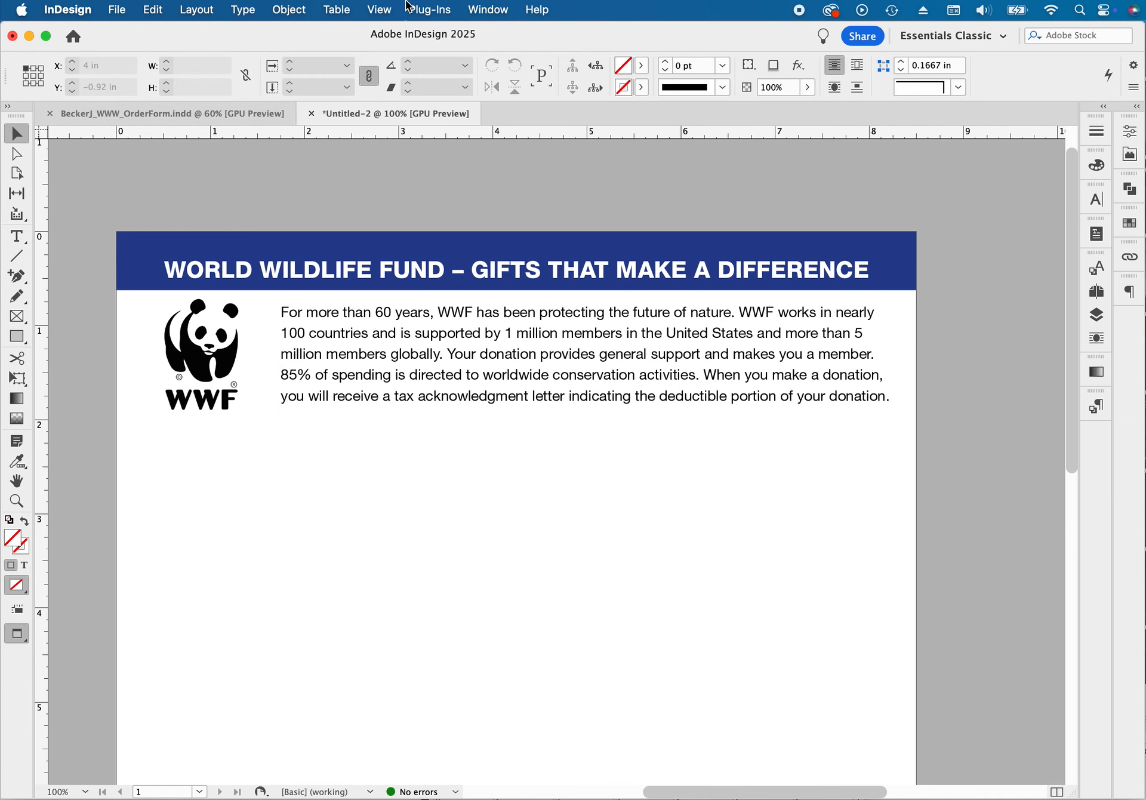
# Step: Return to the Normal screen mode and move the body text frame down to Y 0.8717 in
pyautogui.click(377, 8)
pyautogui.moveTo(460, 300)
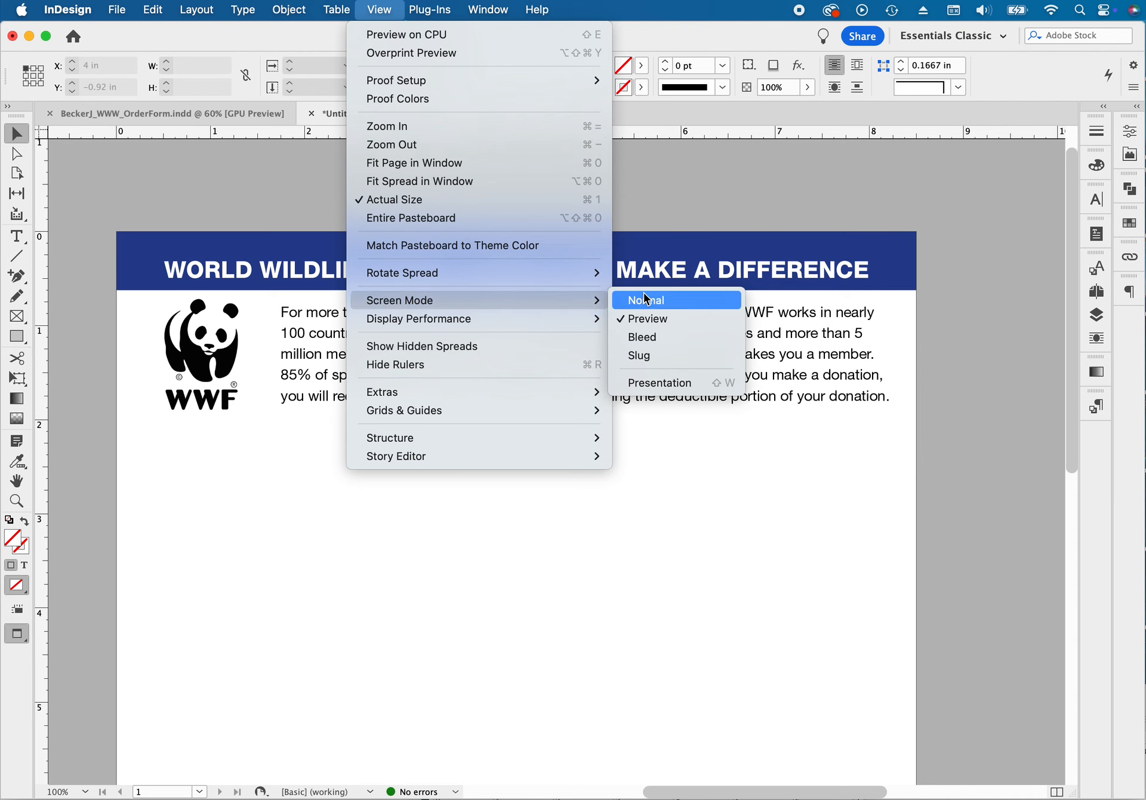
pyautogui.click(646, 299)
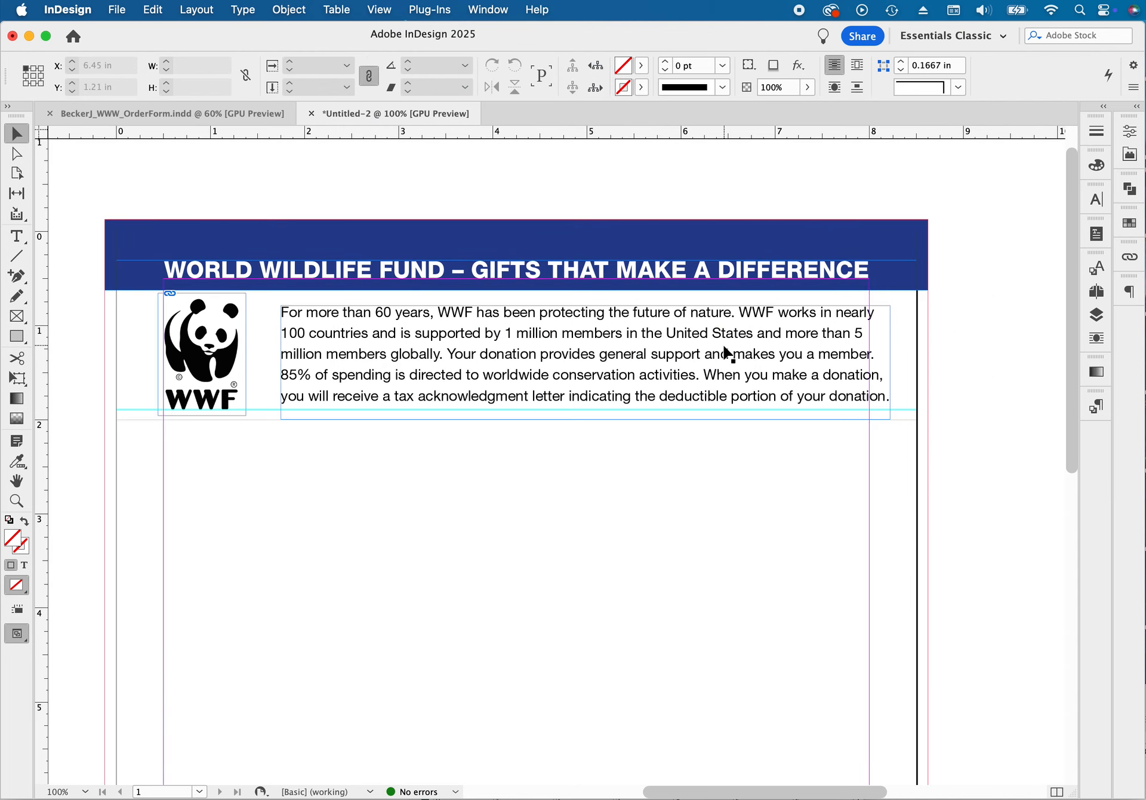
pyautogui.moveTo(724, 347); pyautogui.dragTo(727, 355)
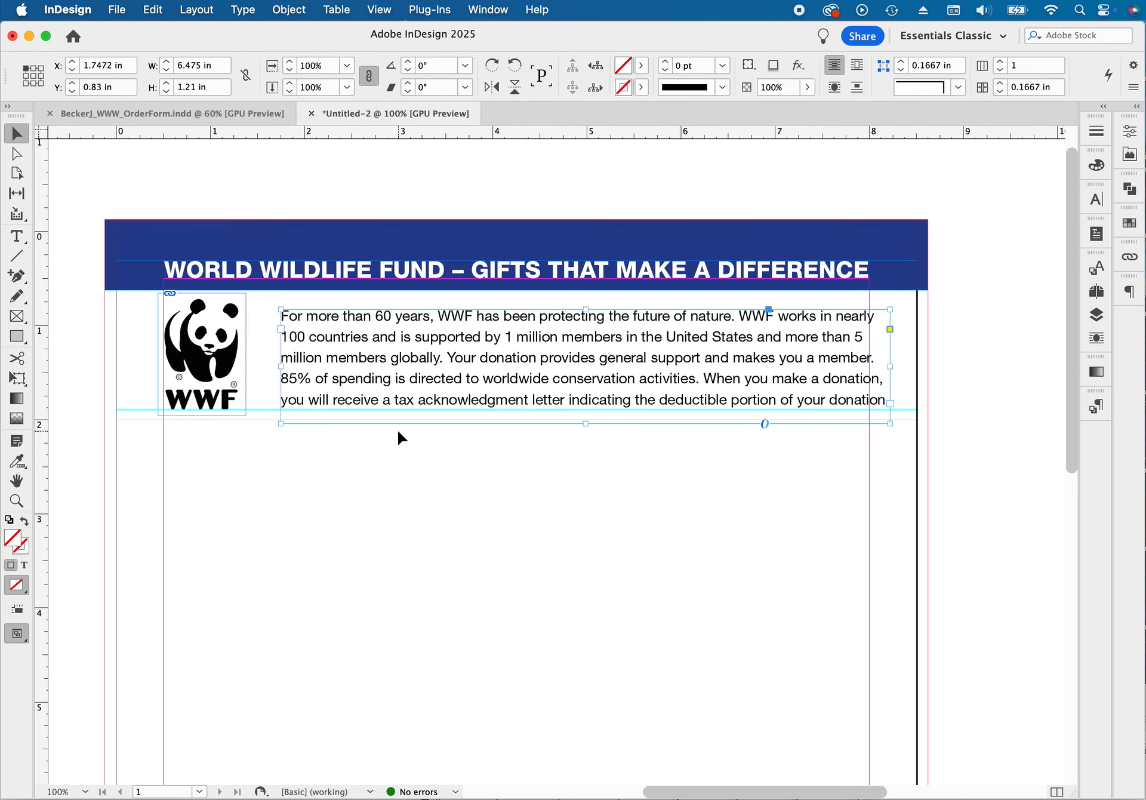
pyautogui.moveTo(386, 419); pyautogui.dragTo(394, 424)
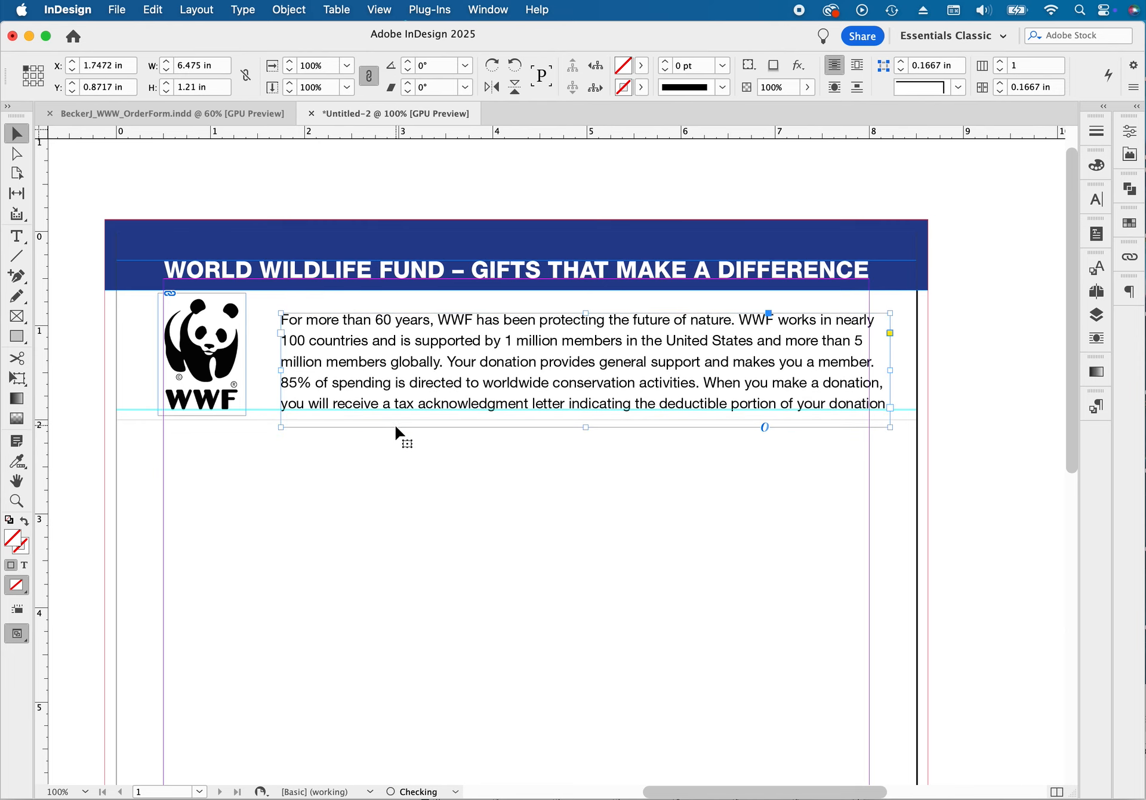
# Step: Nudge the body text frame left to X 1.5667 in, lining the text up with the right margin
pyautogui.press('Left')
pyautogui.press('Left')
pyautogui.press('Left')
pyautogui.press('Left')
pyautogui.press('Left')
pyautogui.press('Left')
pyautogui.press('Left')
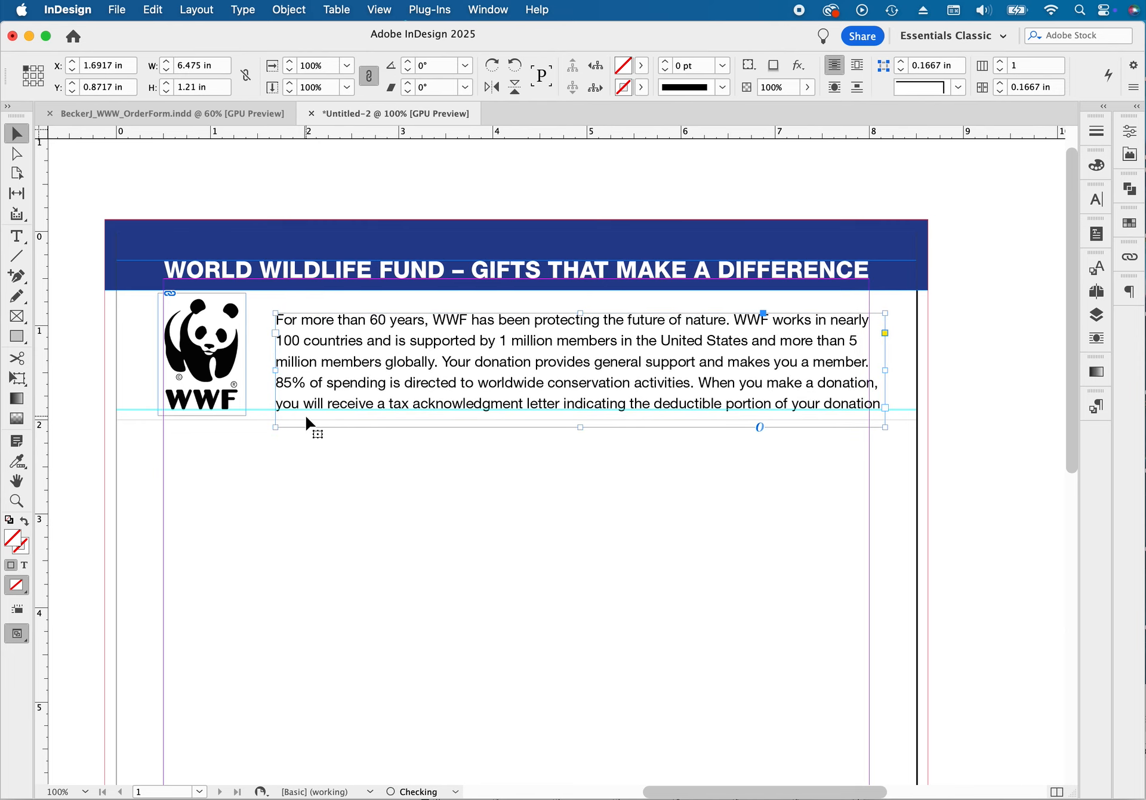
pyautogui.press('Left')
pyautogui.press('Left')
pyautogui.press('Left')
pyautogui.press('Left')
pyautogui.press('Left')
pyautogui.press('Left')
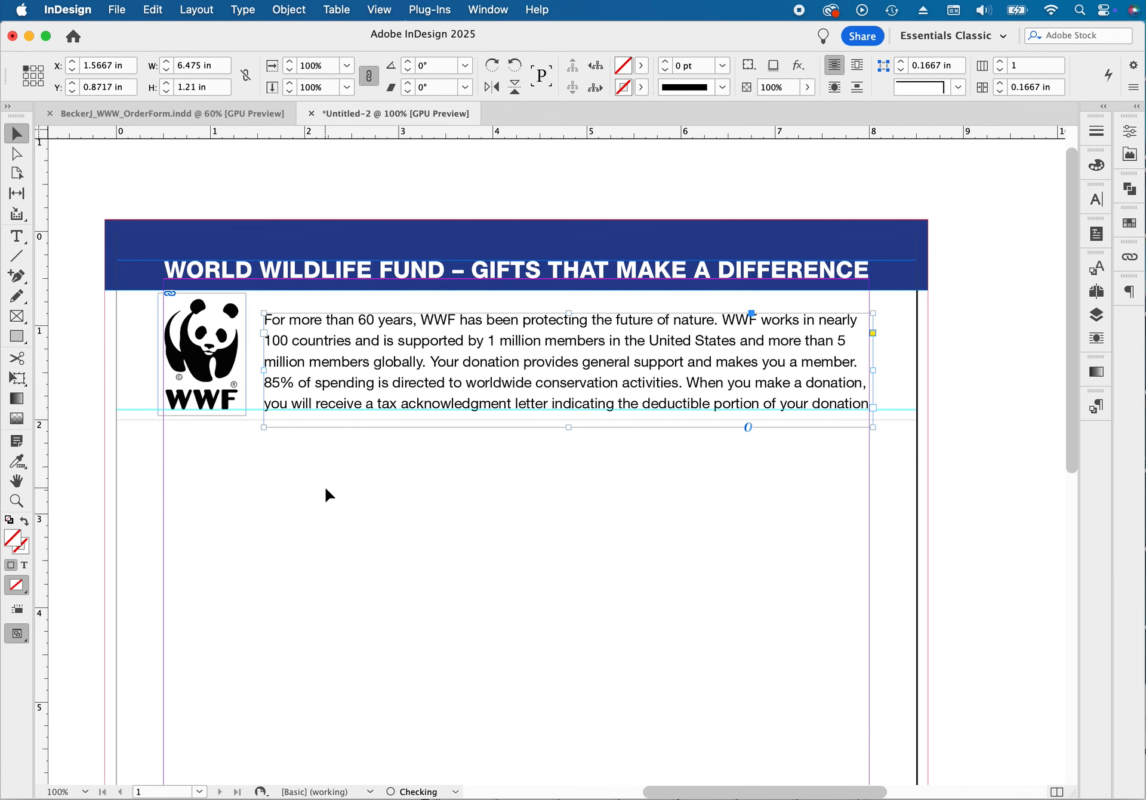
pyautogui.click(325, 486)
# Step: Preview the layout without guides and compare it with the finished reference order form in the other open document
pyautogui.click(379, 10)
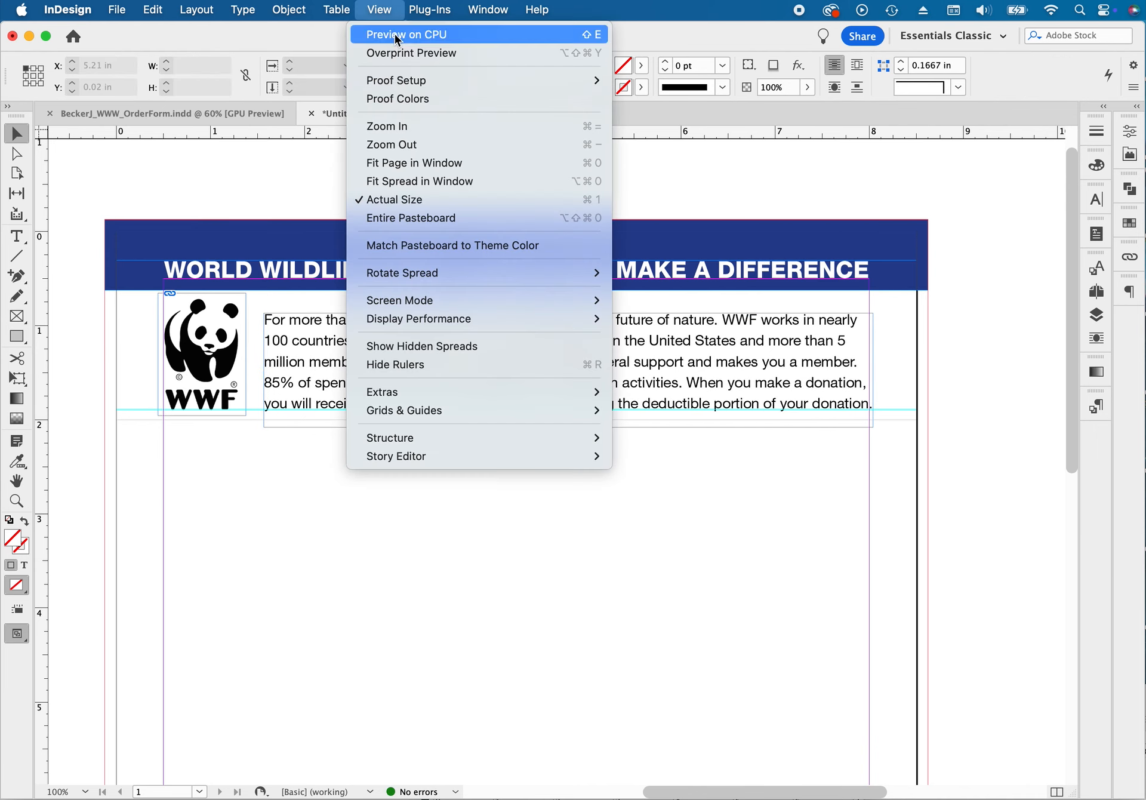
pyautogui.moveTo(422, 298)
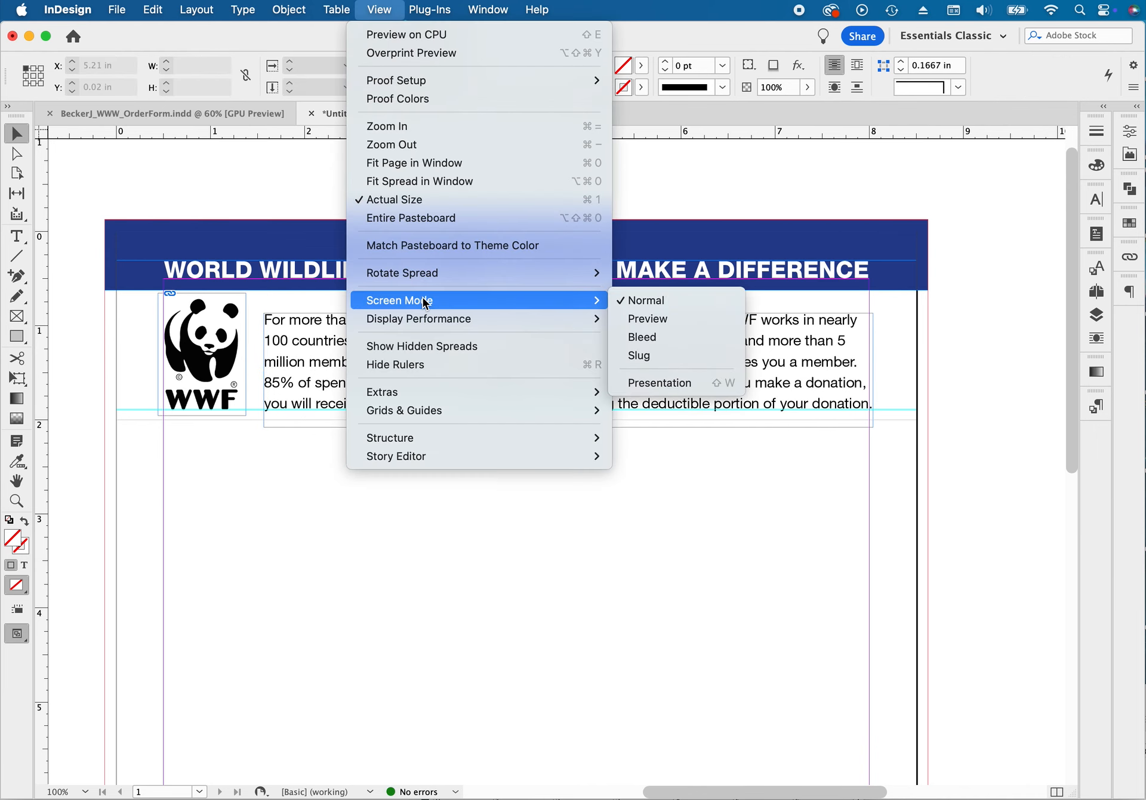
pyautogui.click(645, 320)
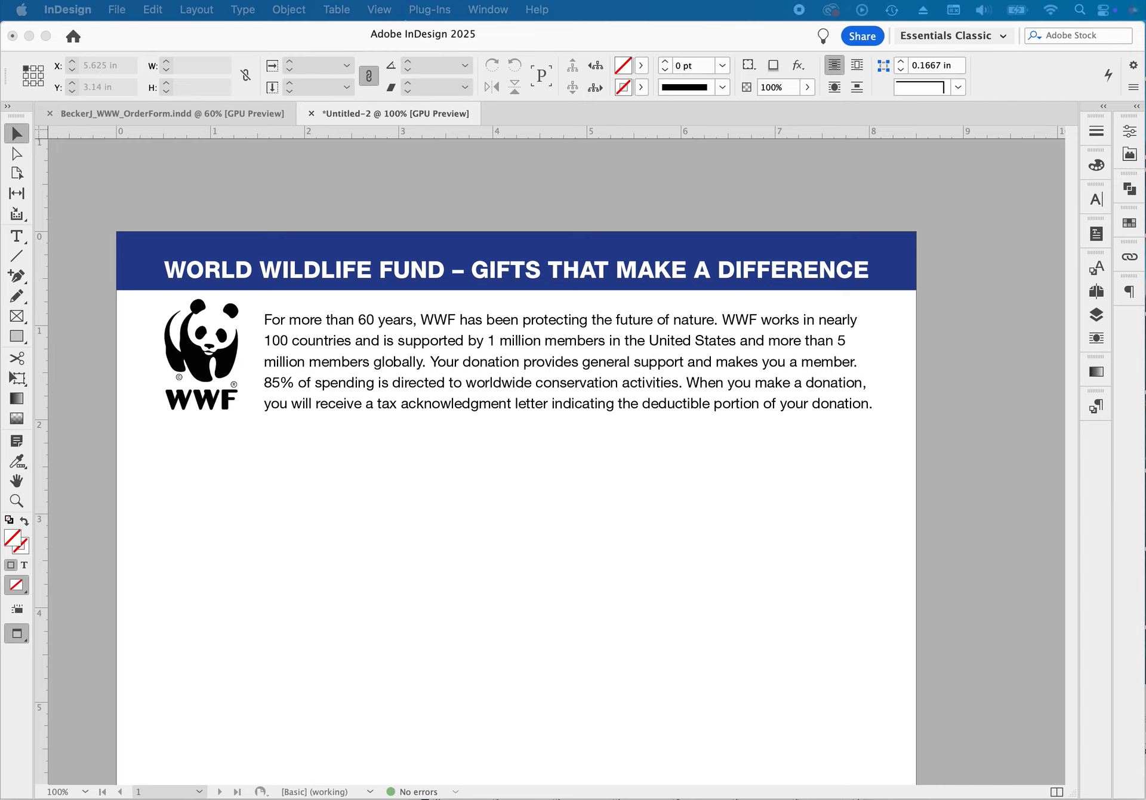
pyautogui.click(637, 188)
pyautogui.scroll(-3, 681, 222)
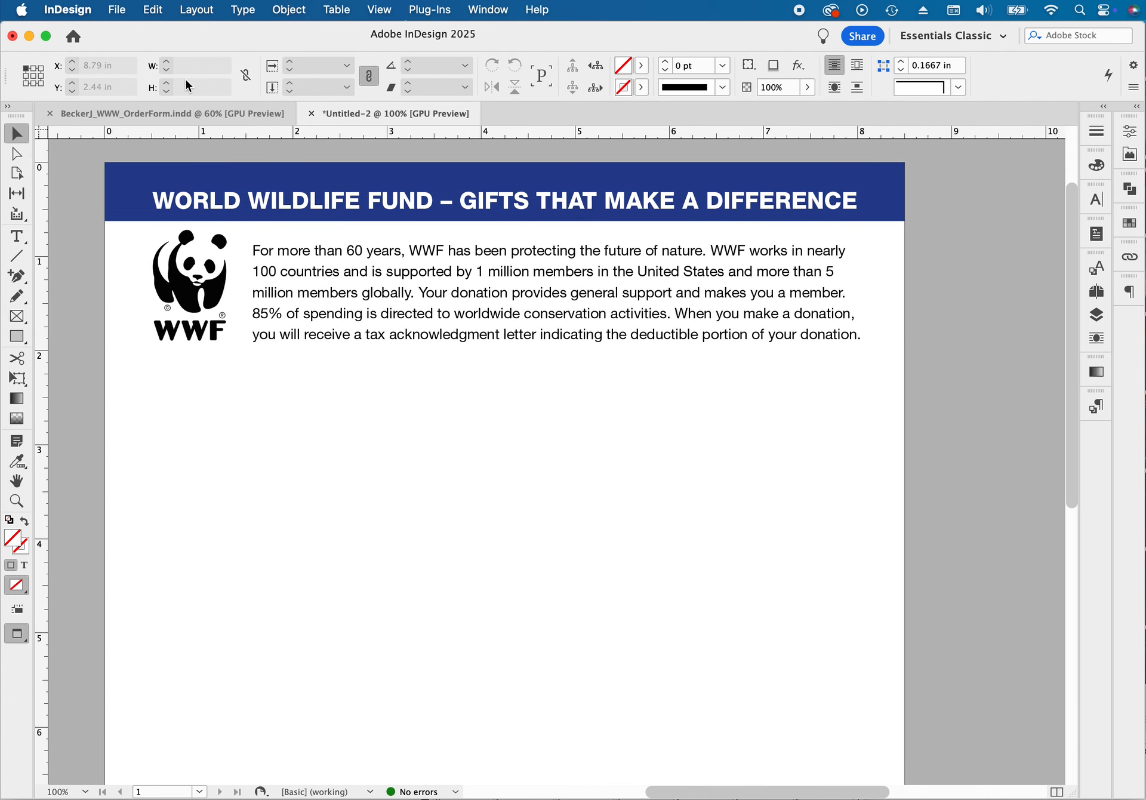
pyautogui.click(180, 113)
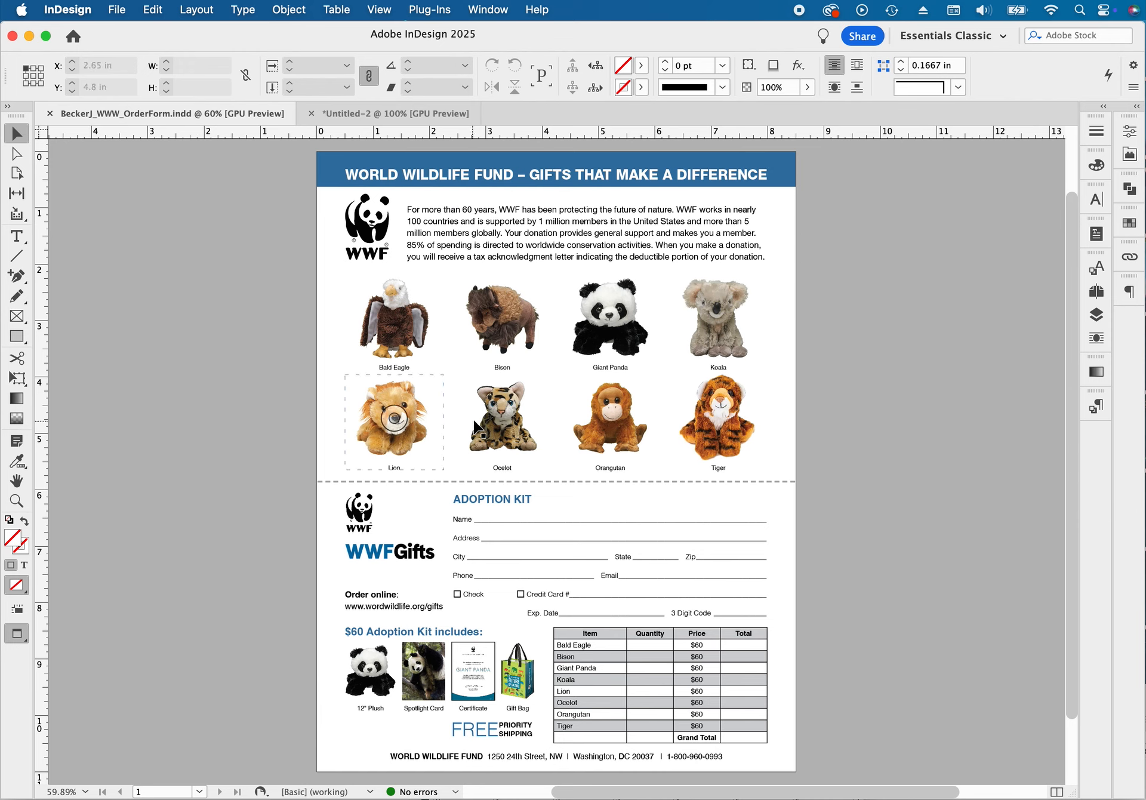
pyautogui.click(231, 292)
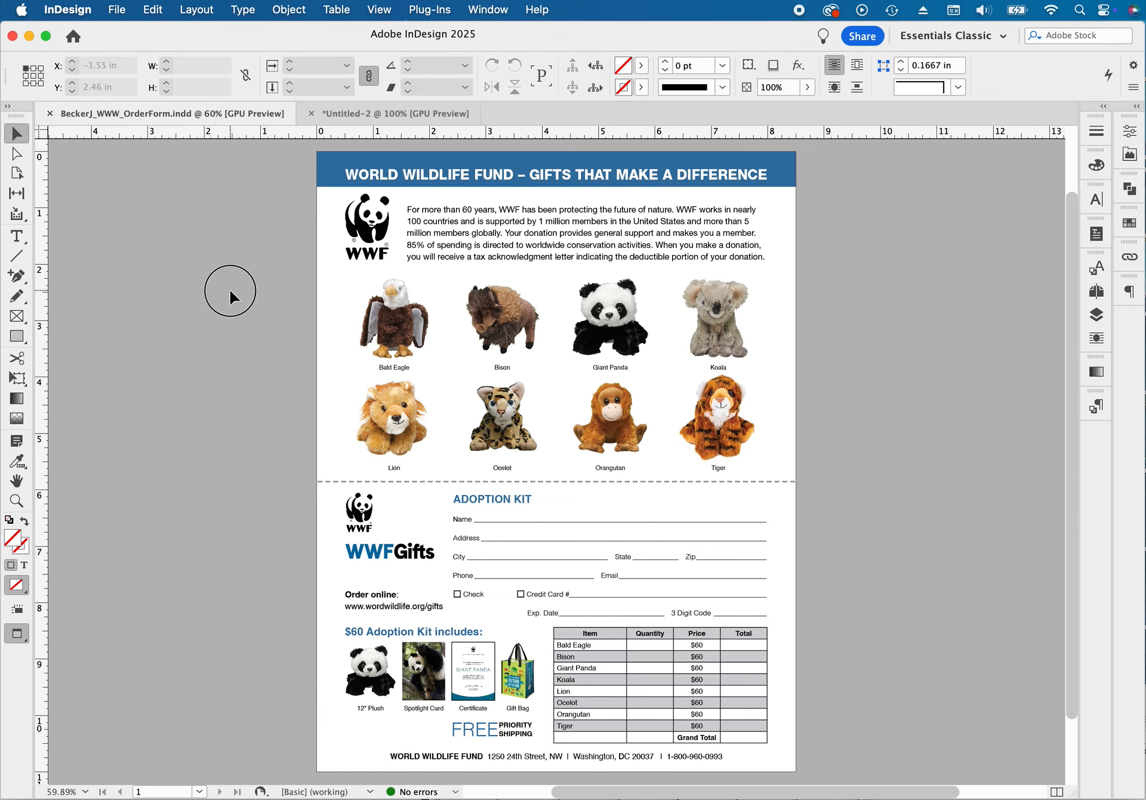